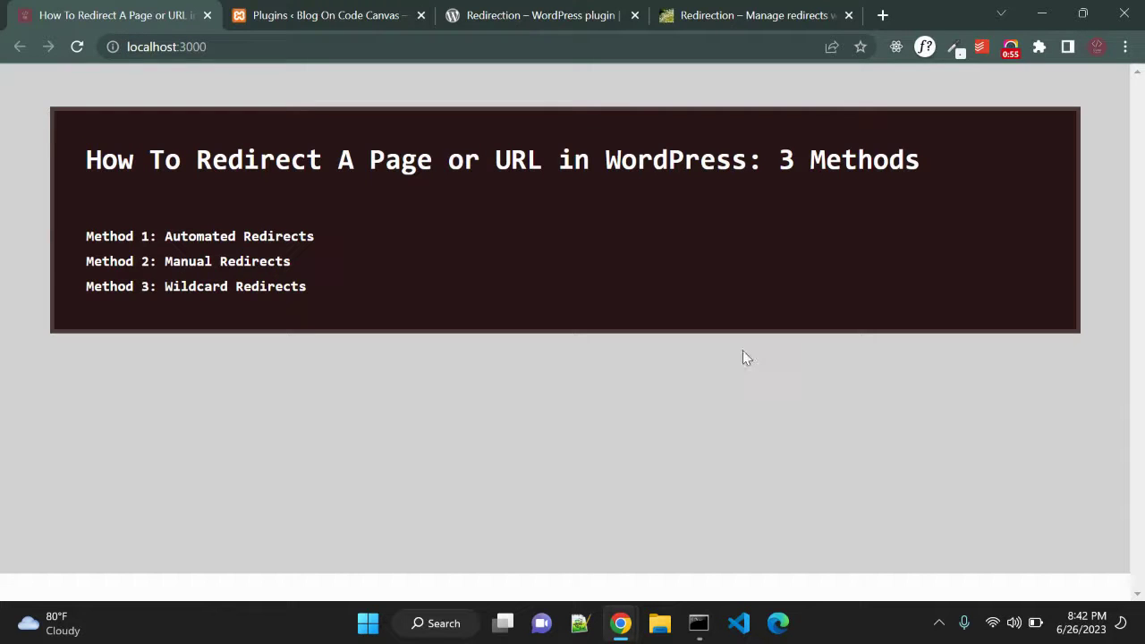
# Review the Redirection plugin's WordPress.org page, including its name, description and number of active installations
pyautogui.click(536, 16)
pyautogui.scroll(10, 644, 380)
pyautogui.scroll(15, 649, 374)
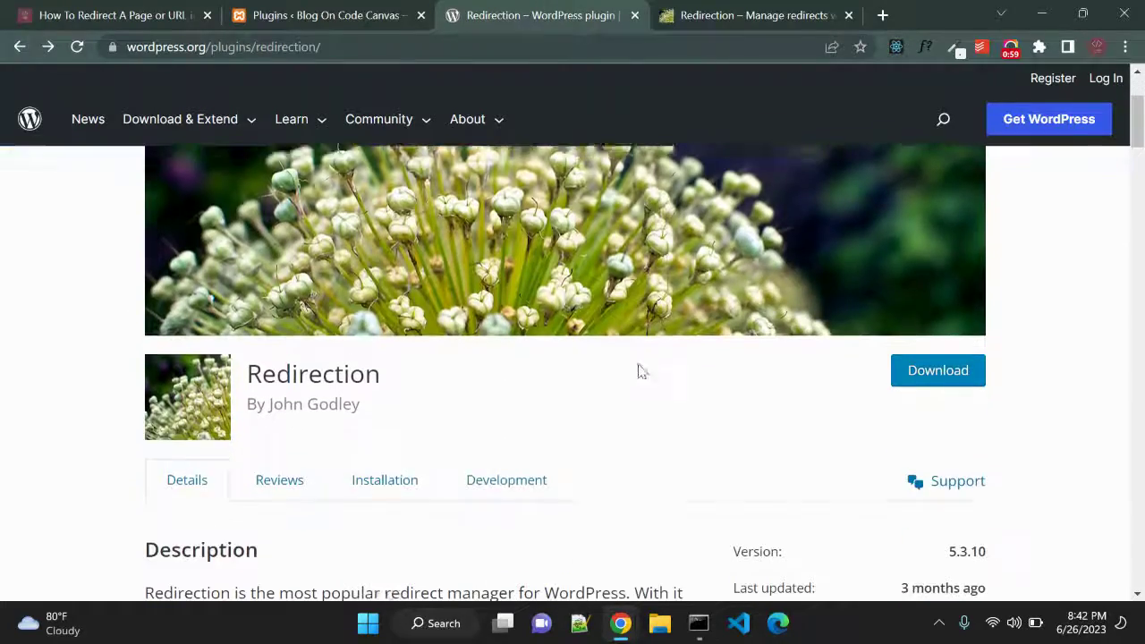
pyautogui.doubleClick(316, 368)
pyautogui.scroll(-2, 752, 357)
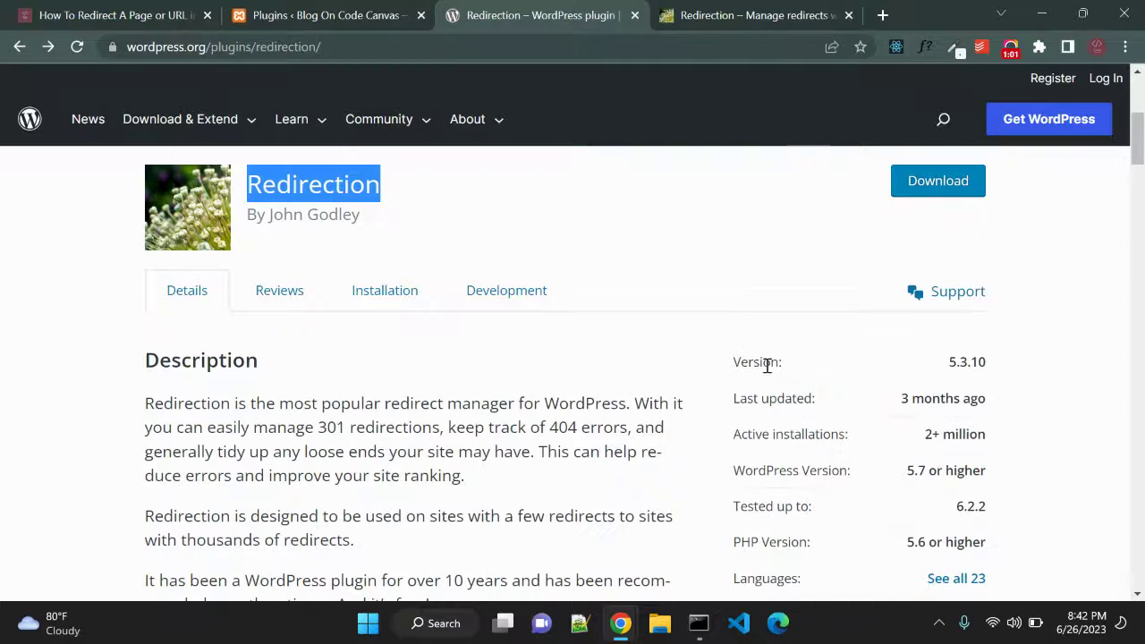
pyautogui.click(736, 434)
pyautogui.moveTo(735, 434); pyautogui.dragTo(851, 436)
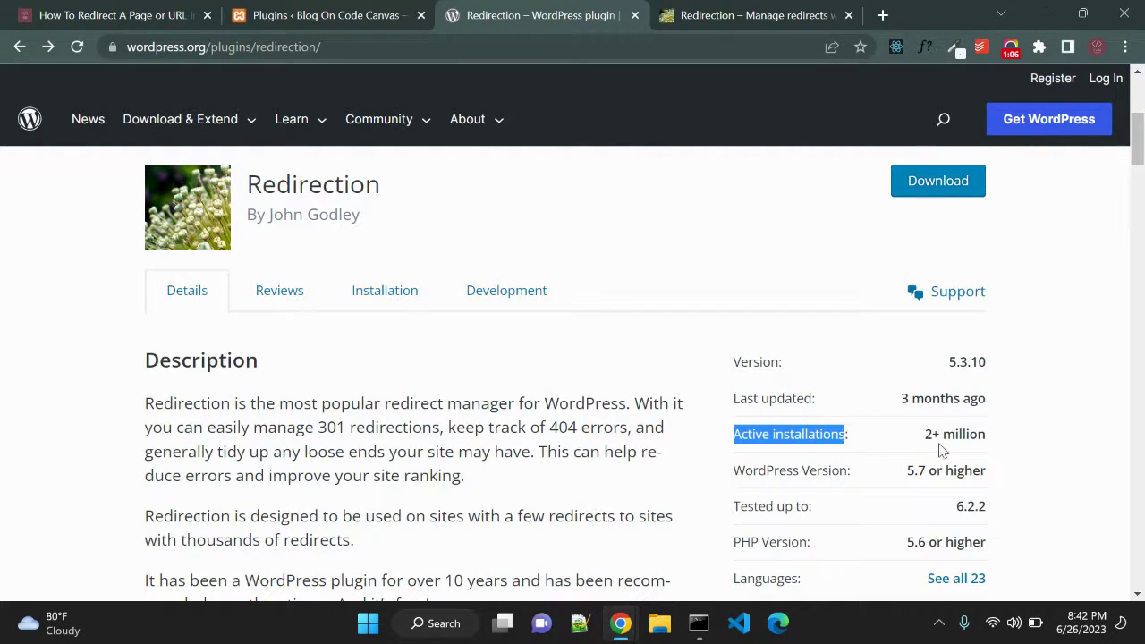
pyautogui.click(672, 461)
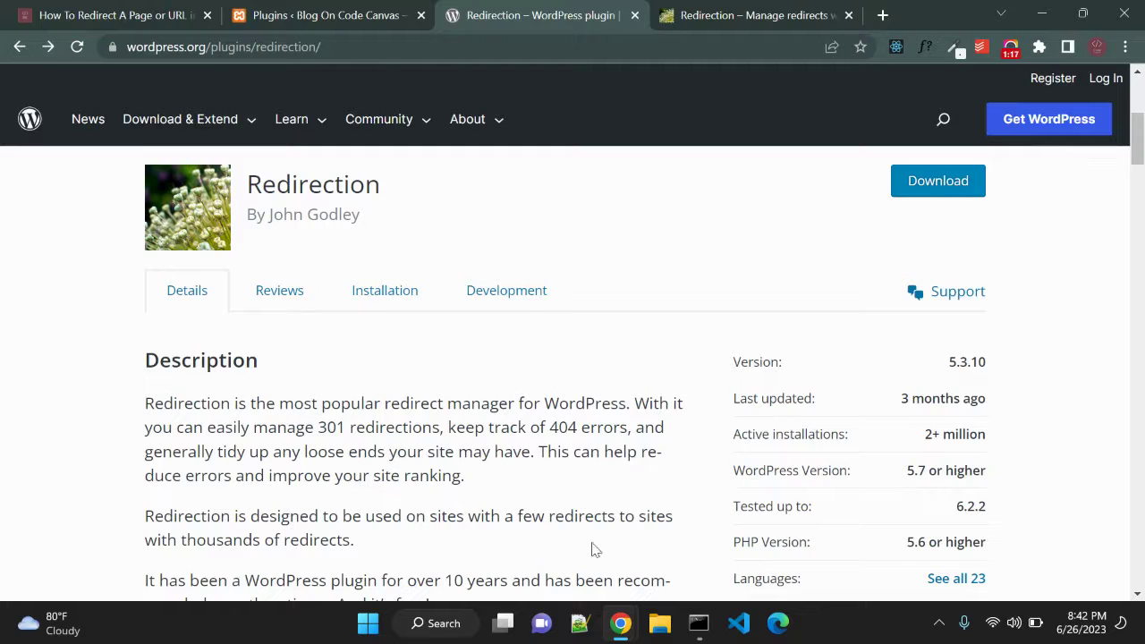
# Go back to the tutorial outline page and read through the automated, manual and wildcard redirect methods
pyautogui.click(61, 10)
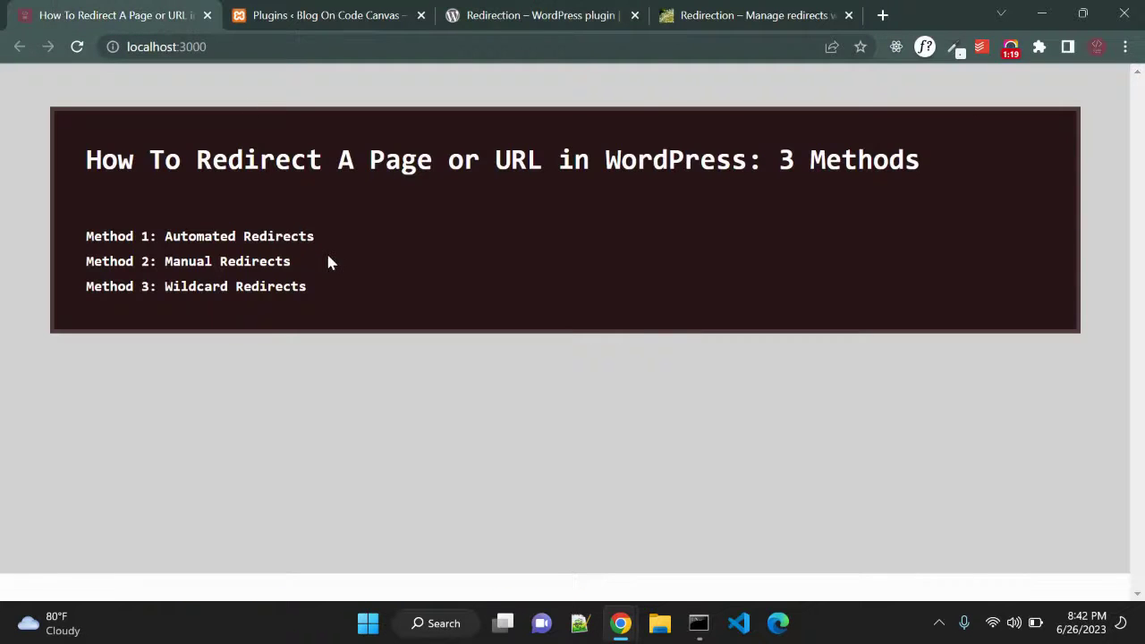
pyautogui.moveTo(165, 234); pyautogui.dragTo(314, 235)
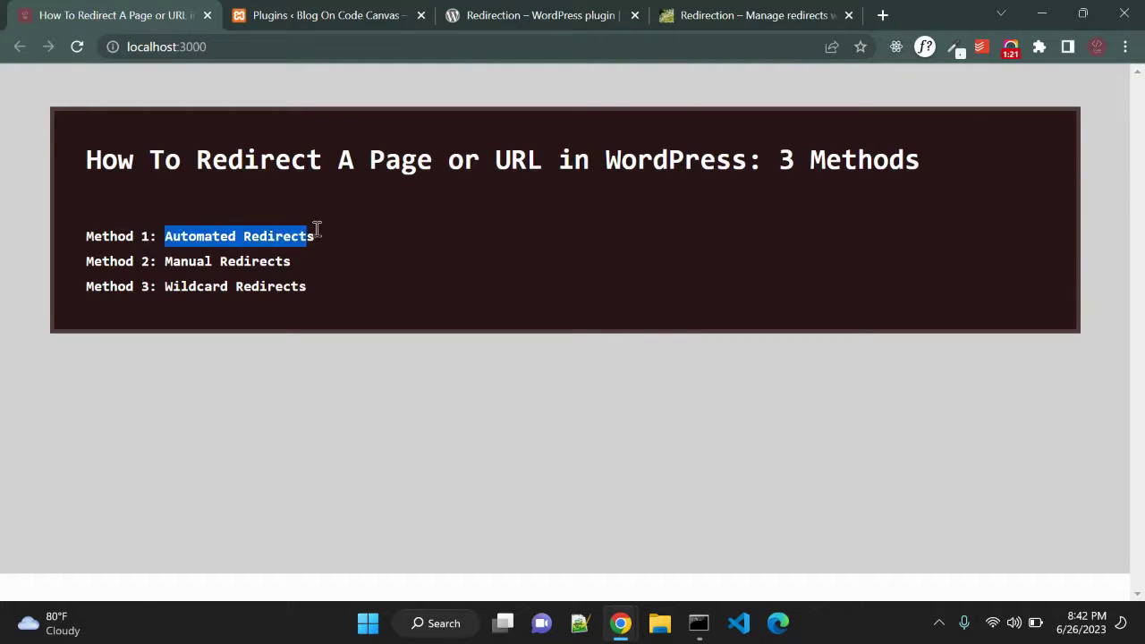
pyautogui.moveTo(164, 259); pyautogui.dragTo(307, 284)
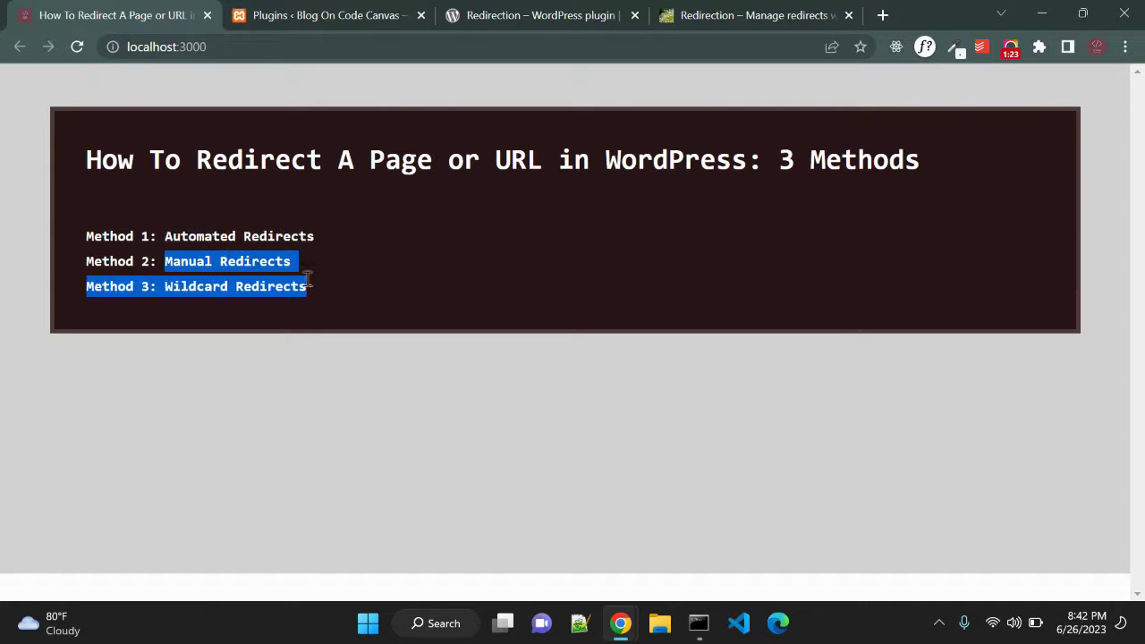
pyautogui.click(230, 311)
# Activate the Redirection plugin on the WordPress site and open its setup page
pyautogui.click(332, 12)
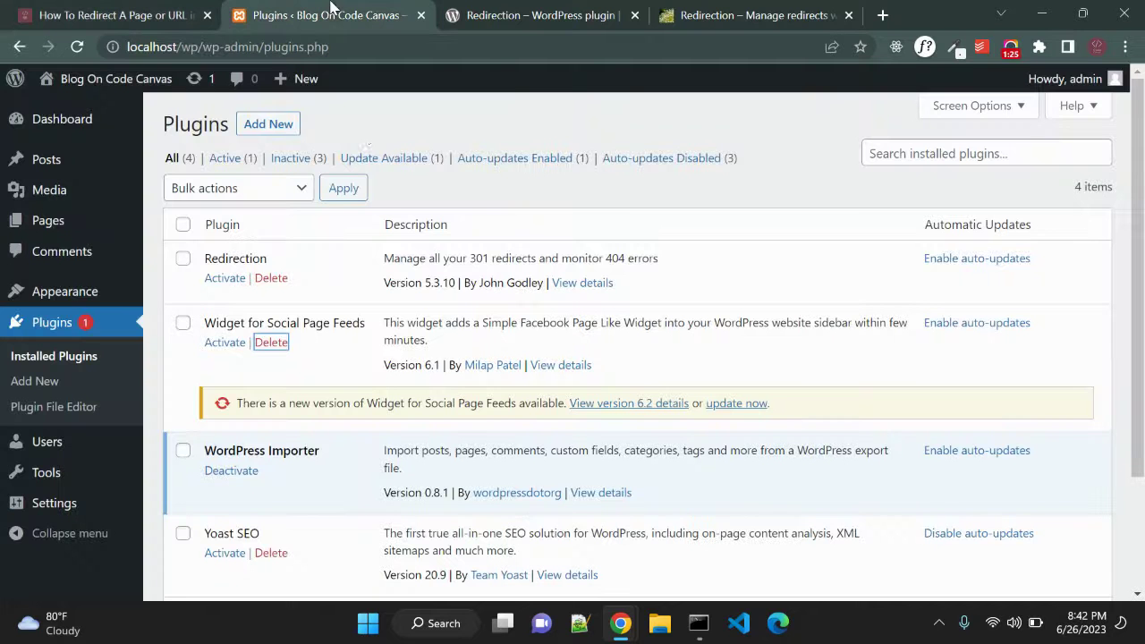
pyautogui.click(235, 279)
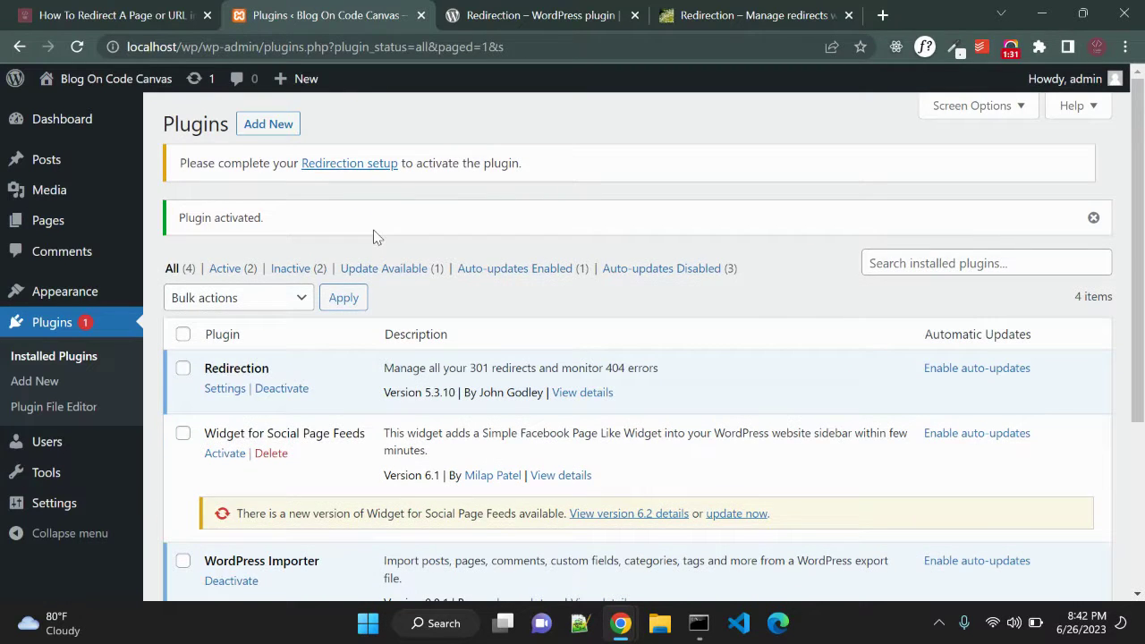
pyautogui.click(338, 167)
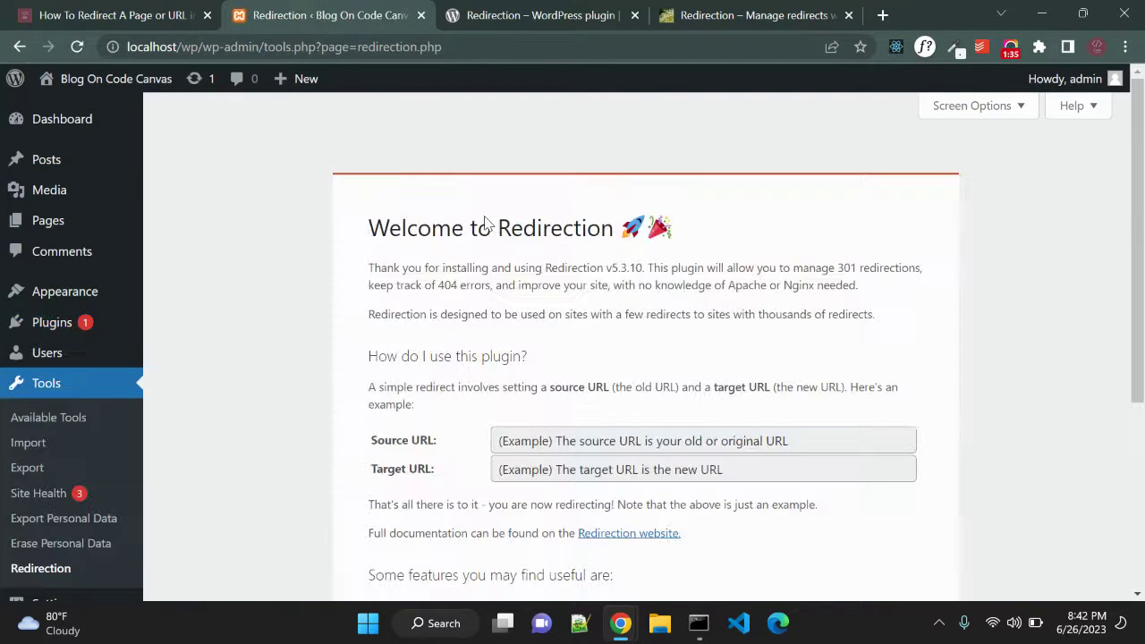
# Read the Redirection welcome page, covering the source and target URL example, the feature list and the setup options
pyautogui.scroll(-1, 366, 304)
pyautogui.click(539, 351)
pyautogui.click(532, 378)
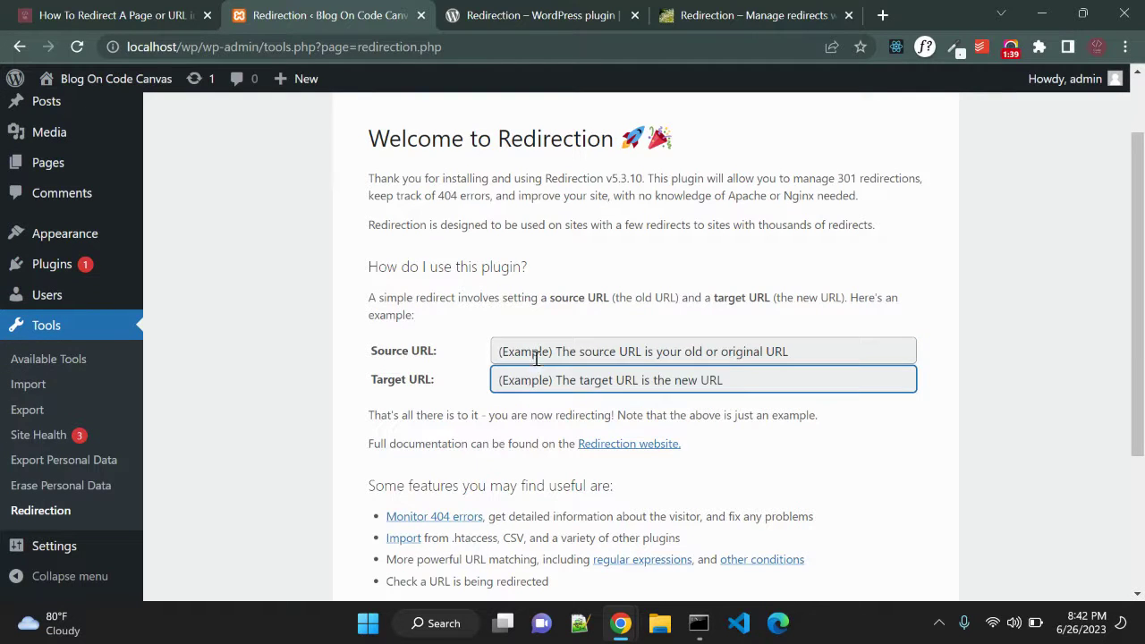
pyautogui.click(536, 349)
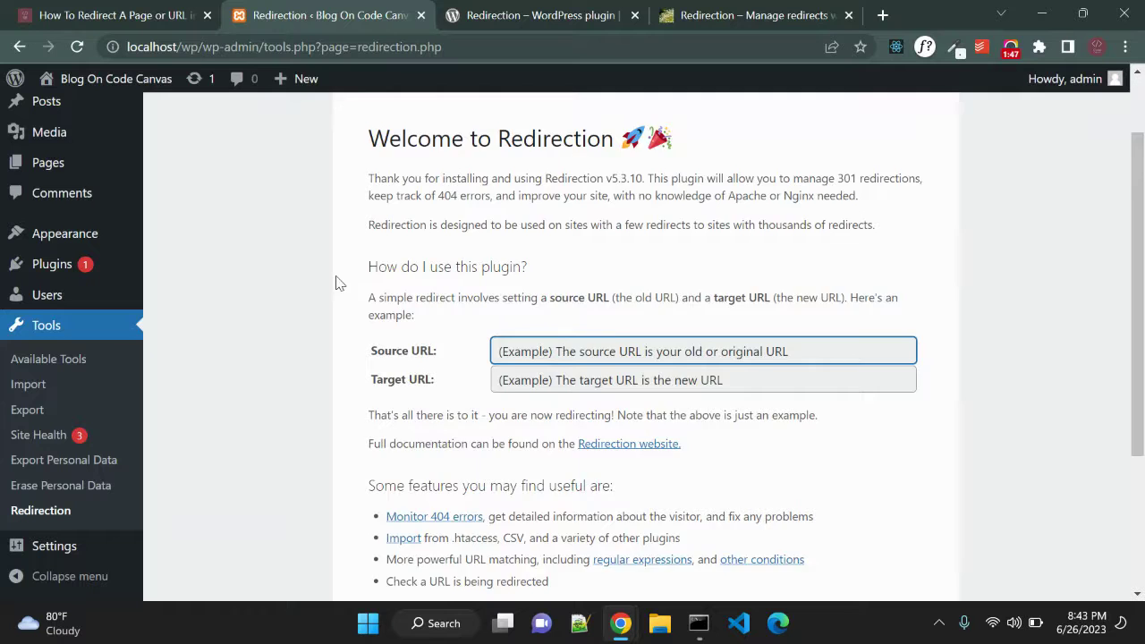
pyautogui.scroll(-1, 338, 283)
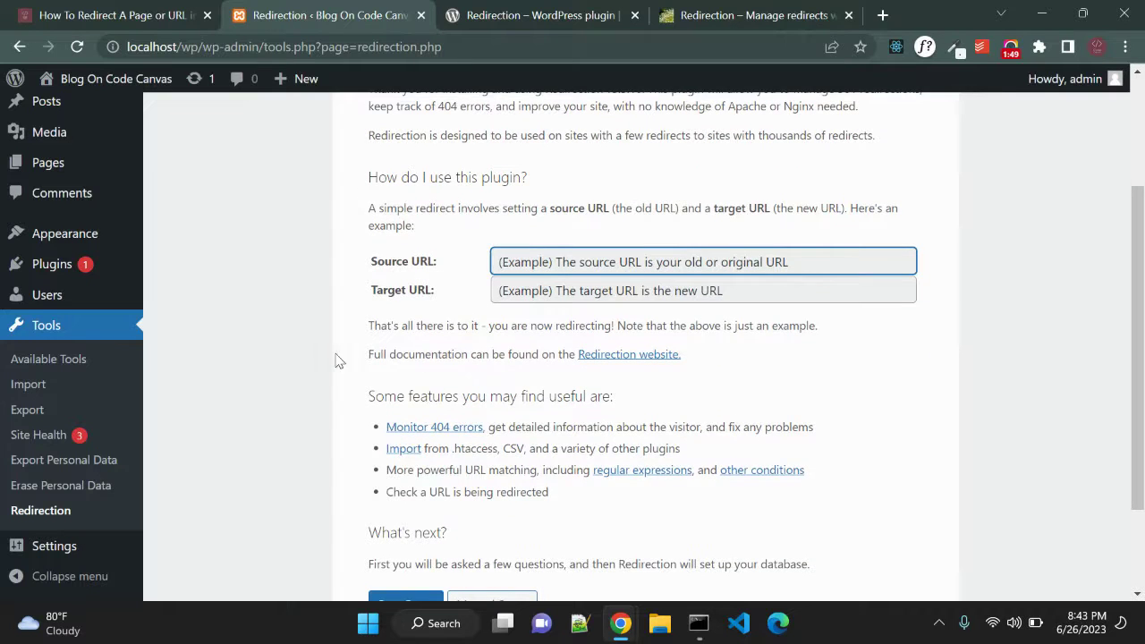
pyautogui.scroll(-2, 331, 360)
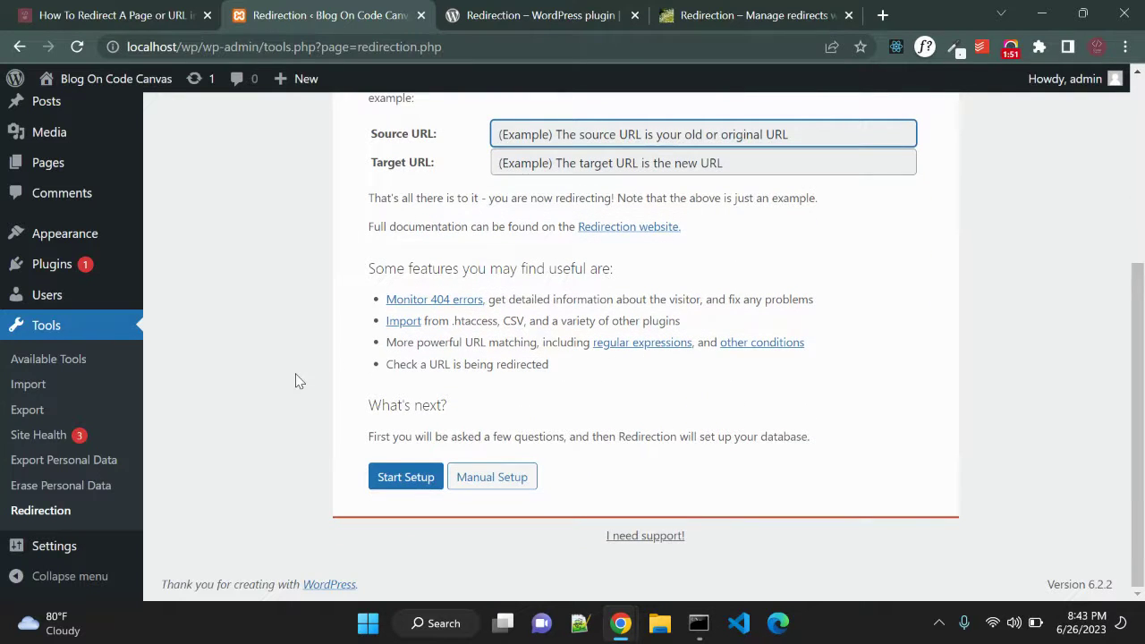
# Examine the SQL statements offered by the manual setup, then return to the welcome page
pyautogui.click(475, 477)
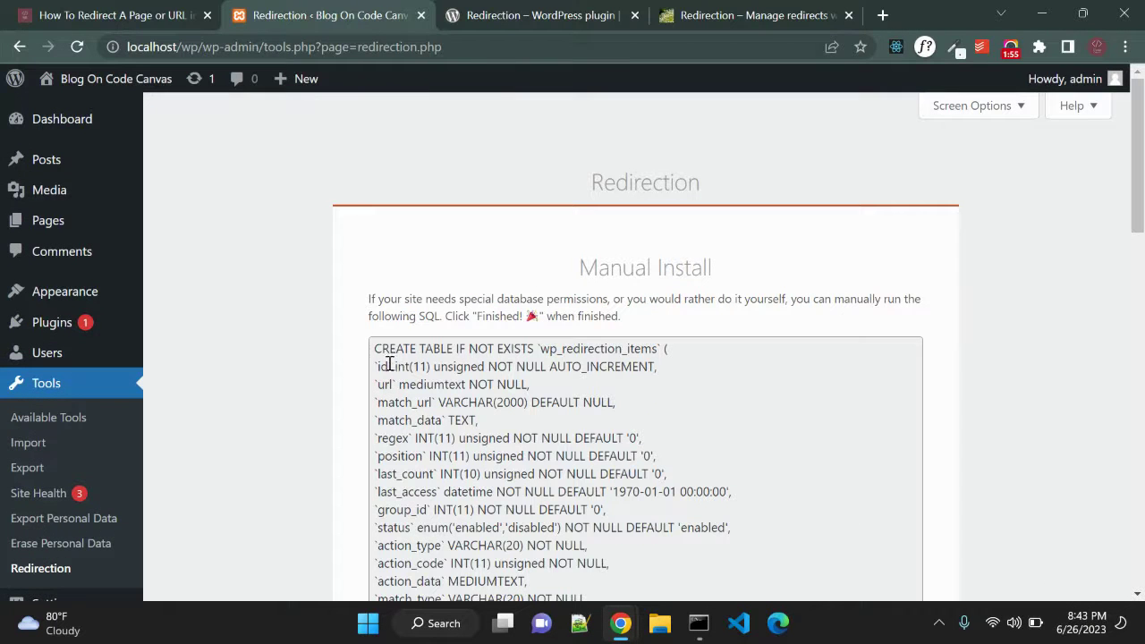
pyautogui.scroll(-1, 350, 333)
pyautogui.scroll(-1, 350, 333)
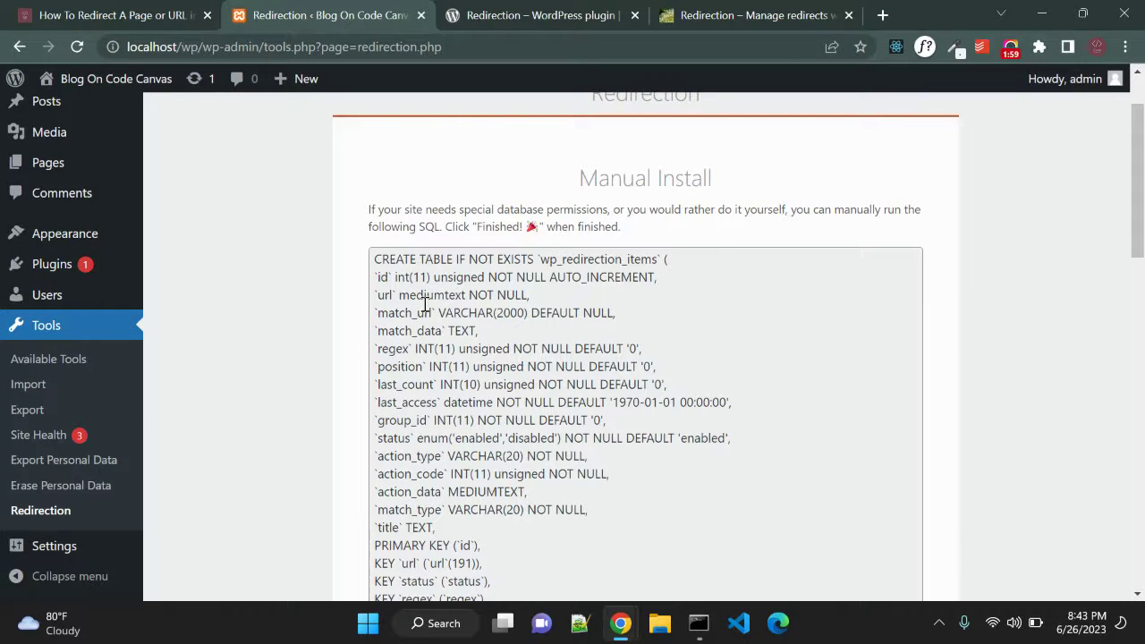
pyautogui.scroll(-5, 315, 328)
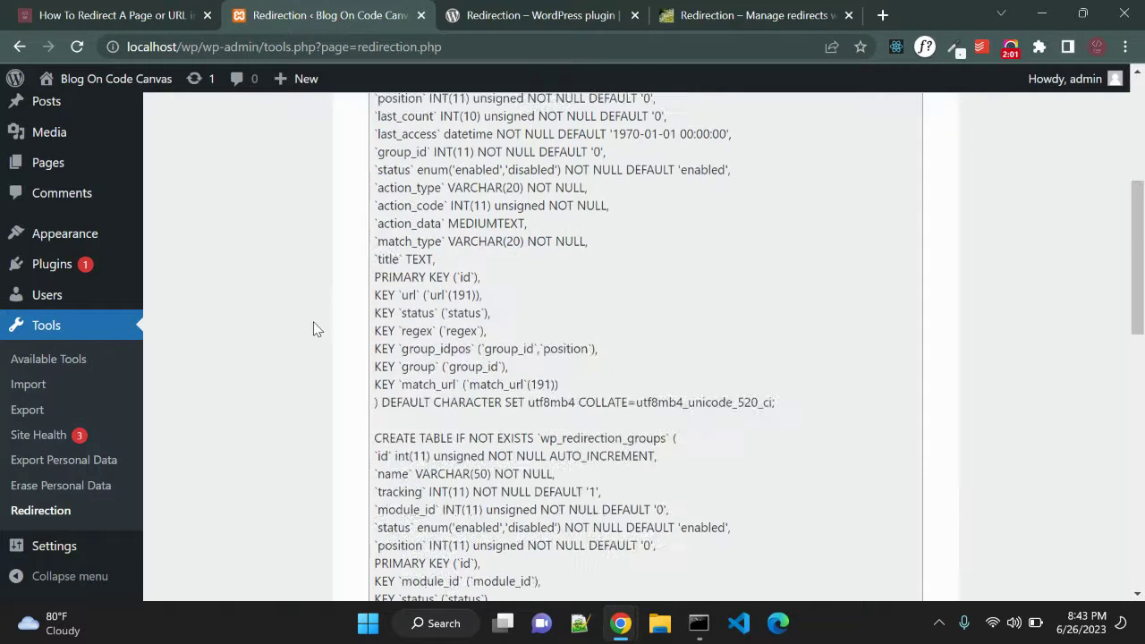
pyautogui.scroll(6, 314, 328)
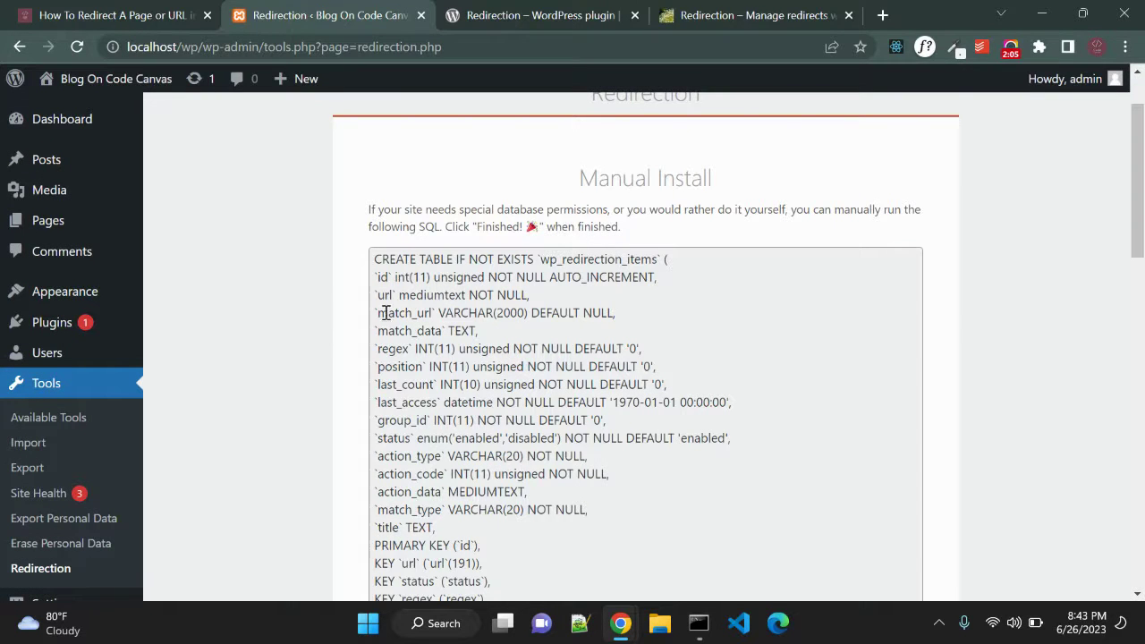
pyautogui.scroll(-15, 299, 340)
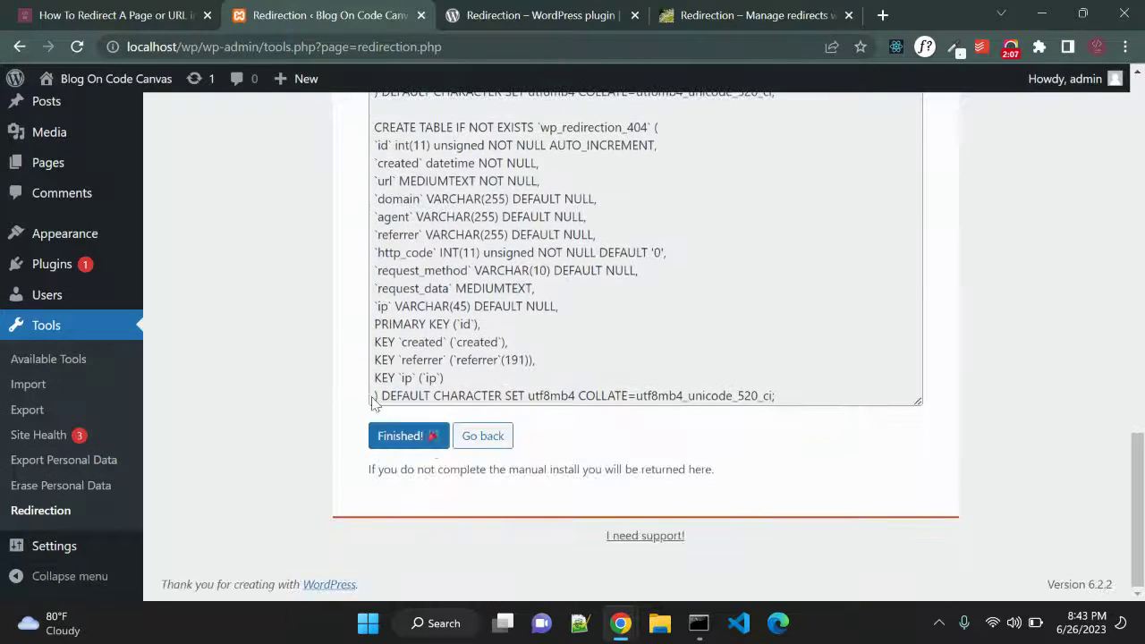
pyautogui.click(477, 437)
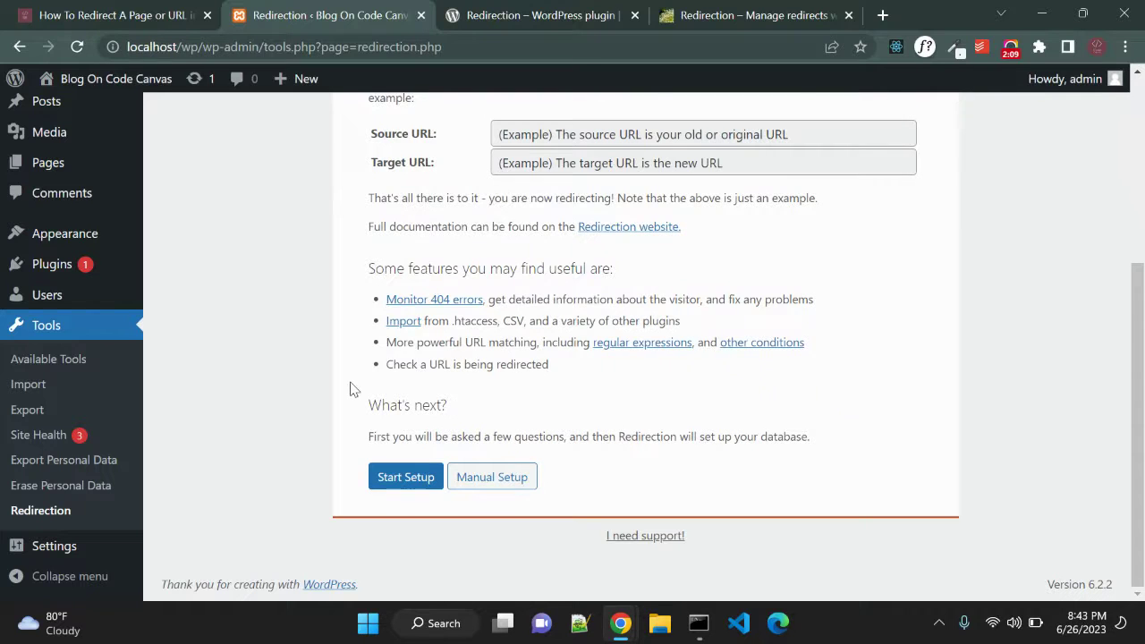
# Start the guided setup with permalink change monitoring and logging of all redirects and 404 errors enabled, leaving IP storage off
pyautogui.click(396, 478)
pyautogui.scroll(1, 306, 406)
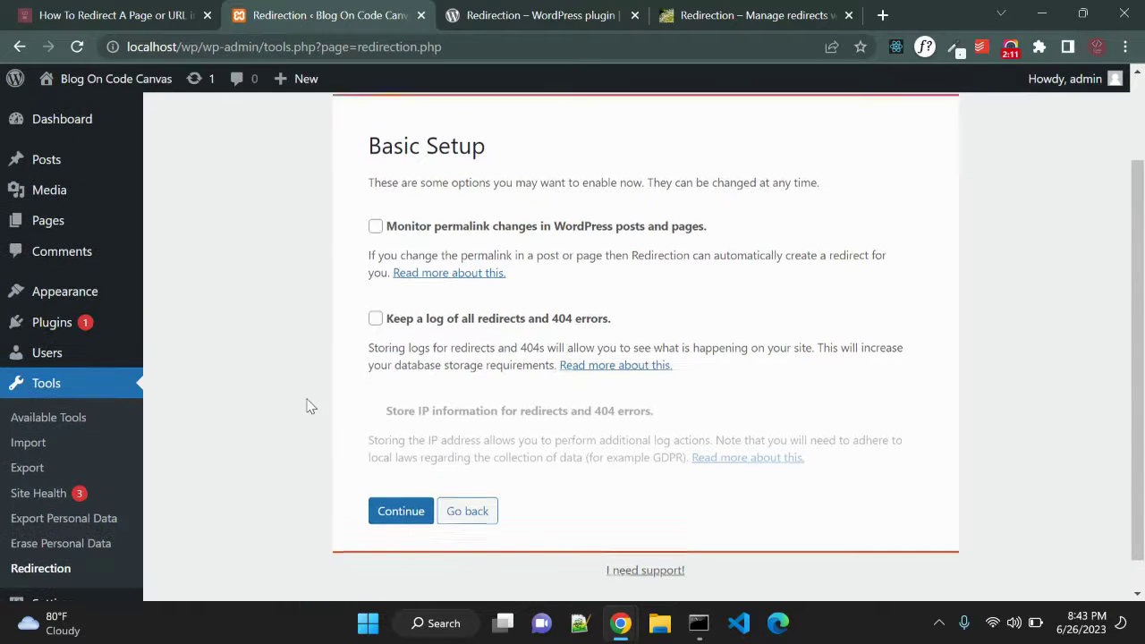
pyautogui.click(377, 282)
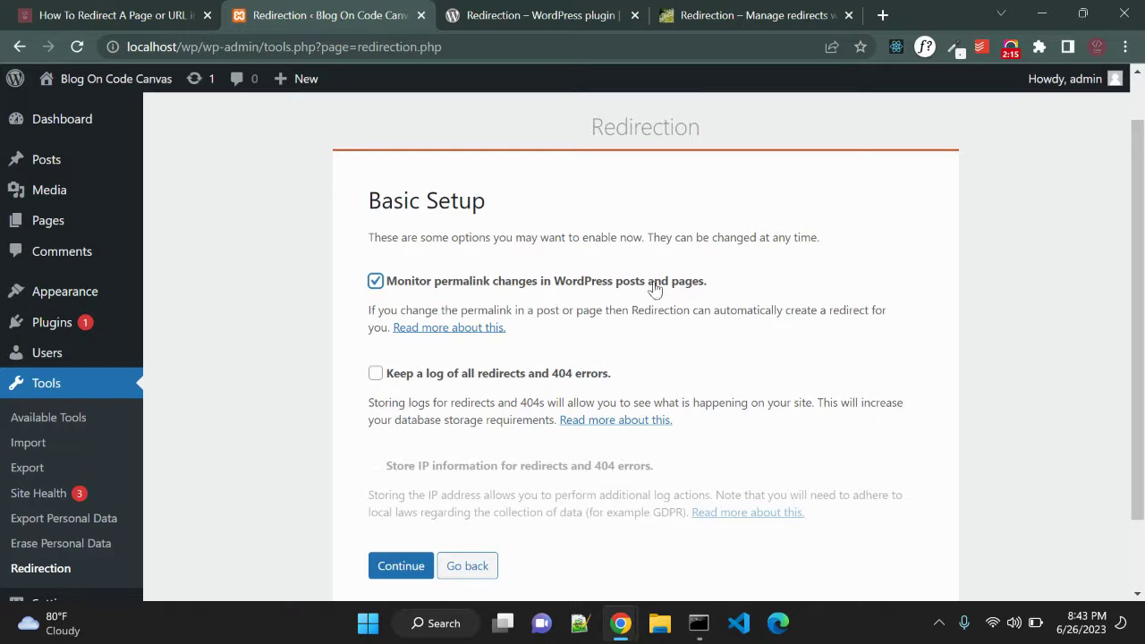
pyautogui.scroll(-1, 627, 300)
pyautogui.click(376, 284)
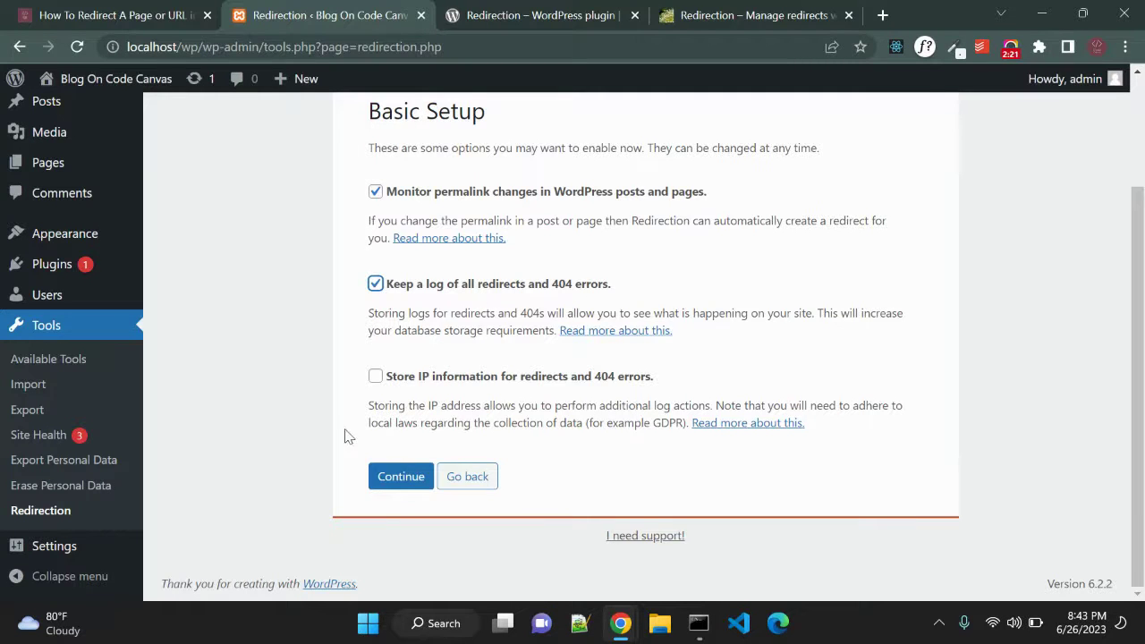
pyautogui.click(402, 474)
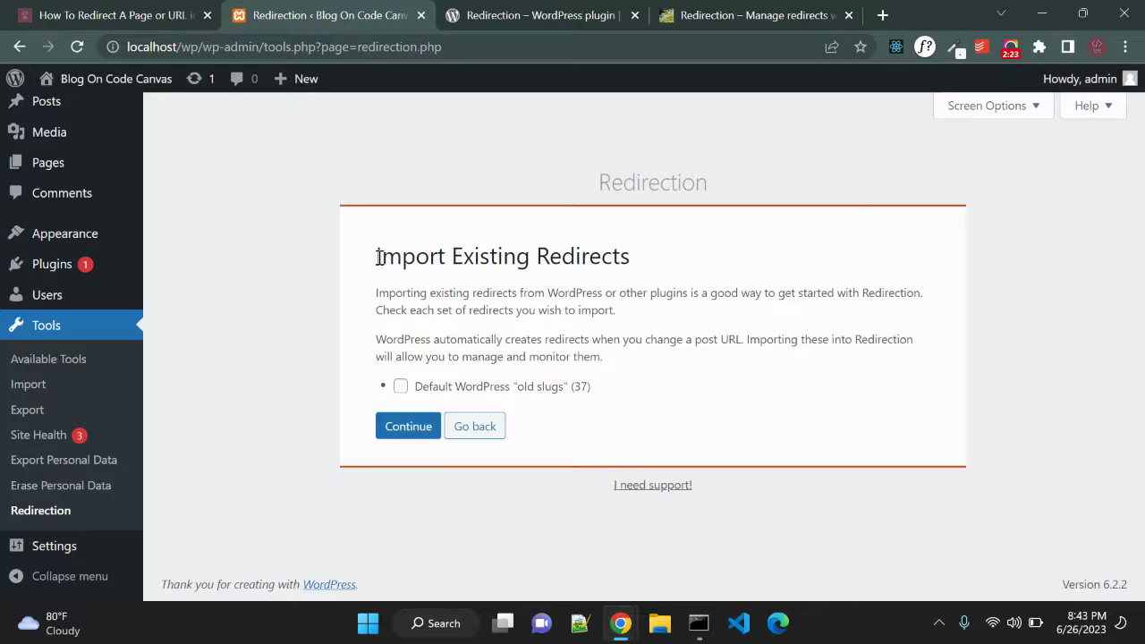
# Skip importing the existing WordPress old-slug redirects and check the REST API test status
pyautogui.moveTo(376, 251); pyautogui.dragTo(662, 260)
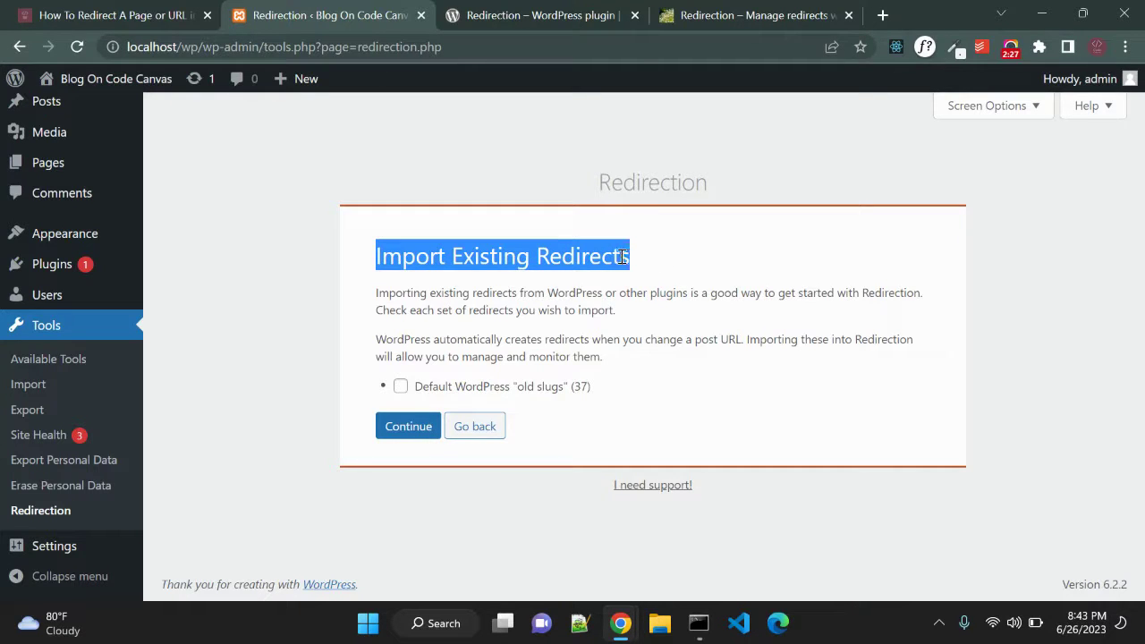
pyautogui.click(408, 430)
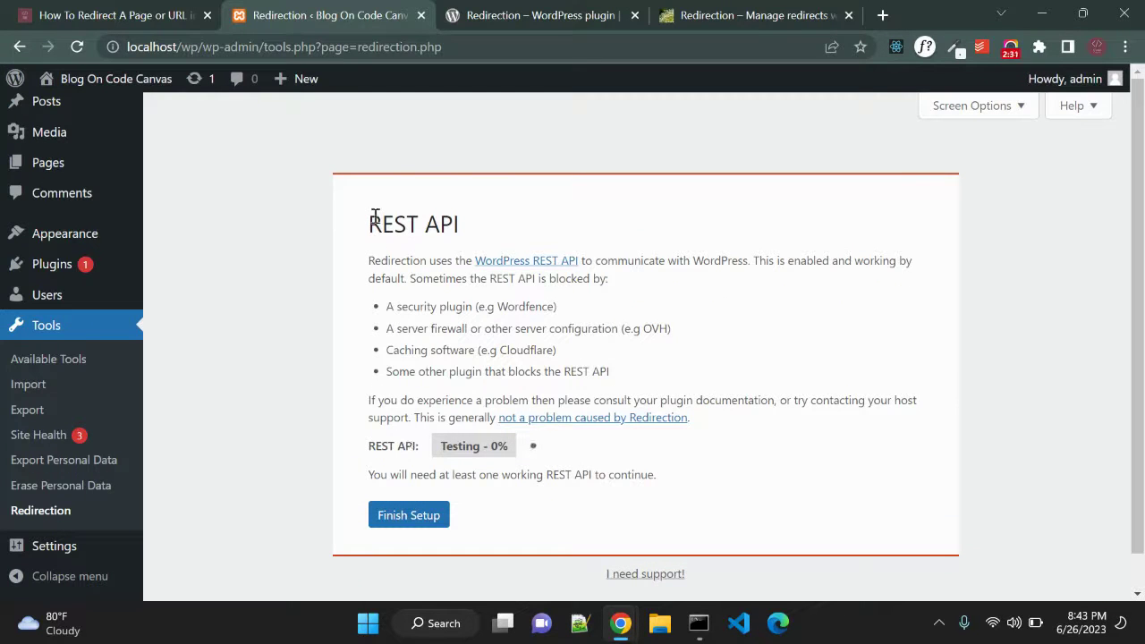
pyautogui.moveTo(370, 218); pyautogui.dragTo(460, 224)
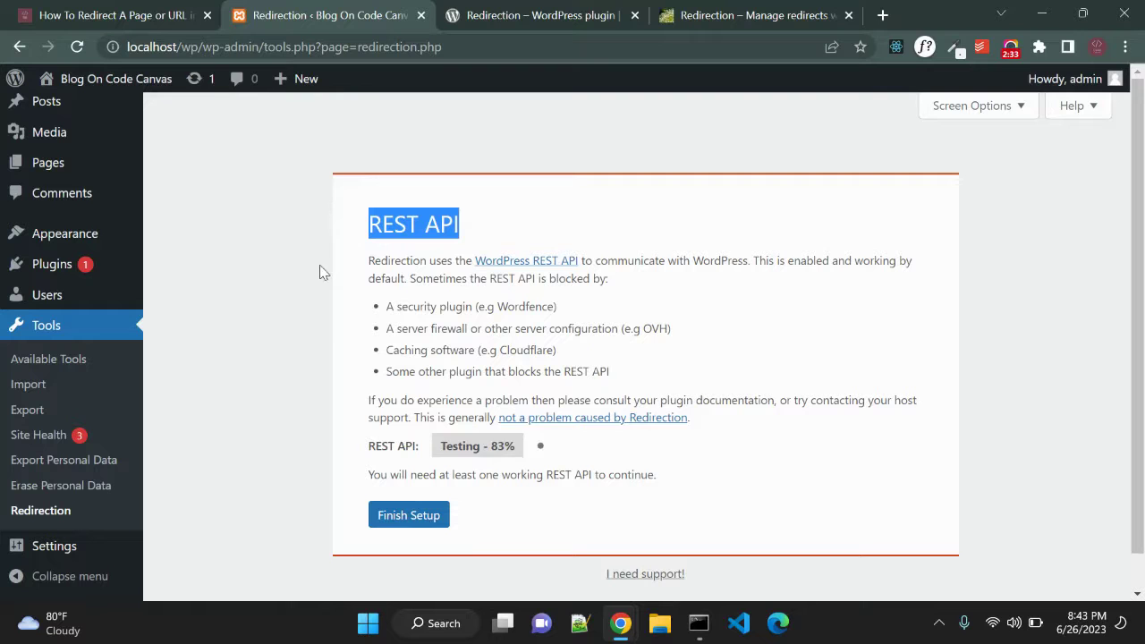
pyautogui.moveTo(368, 445); pyautogui.dragTo(449, 453)
pyautogui.click(448, 454)
pyautogui.scroll(-1, 390, 332)
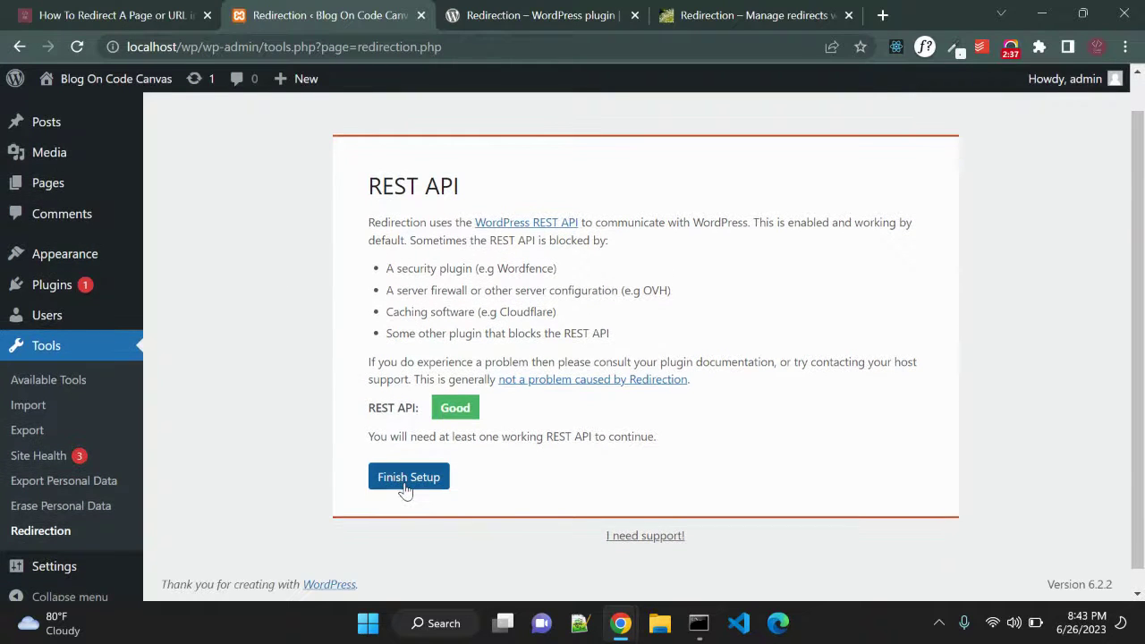
# Finish the Redirection setup, proceed to the redirects list and dismiss the version 5.3 notice
pyautogui.click(408, 478)
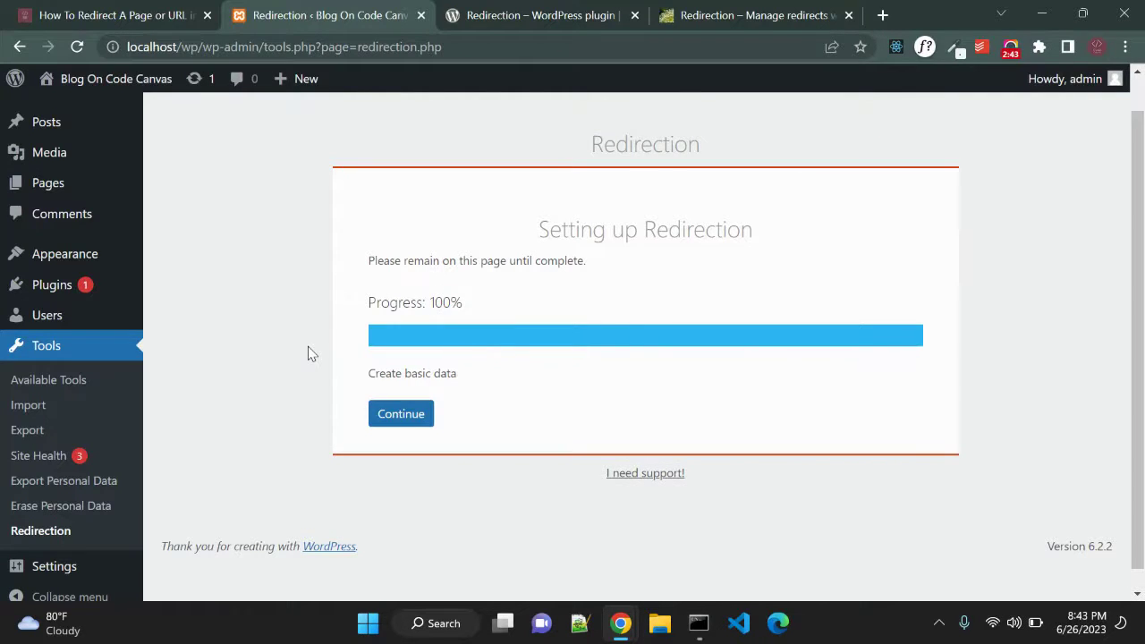
pyautogui.click(400, 422)
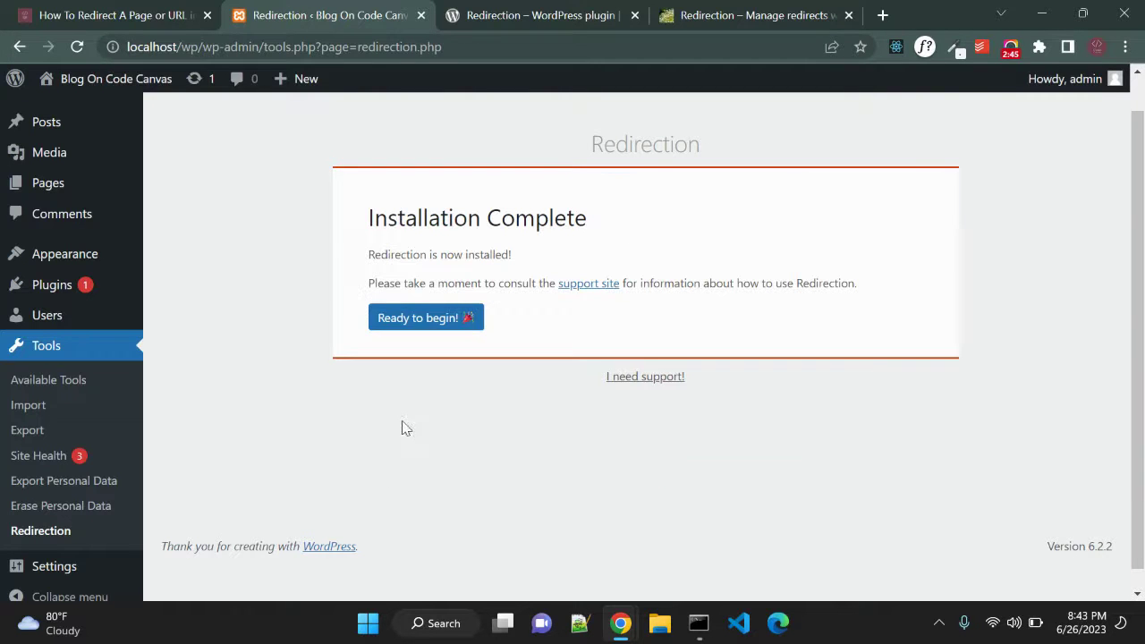
pyautogui.click(417, 318)
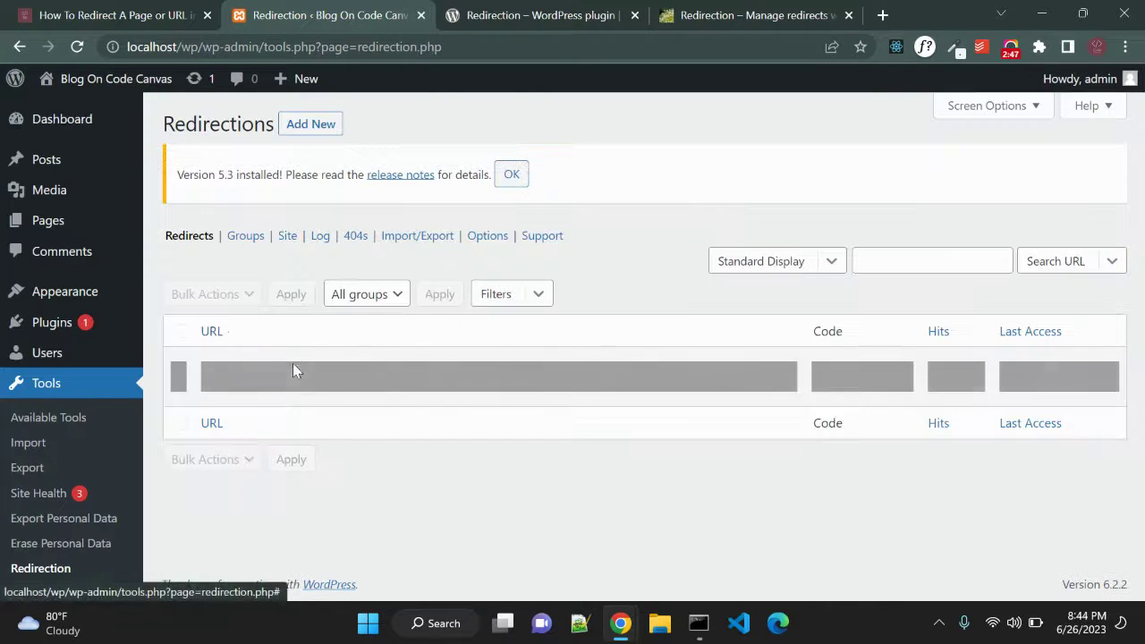
pyautogui.click(509, 177)
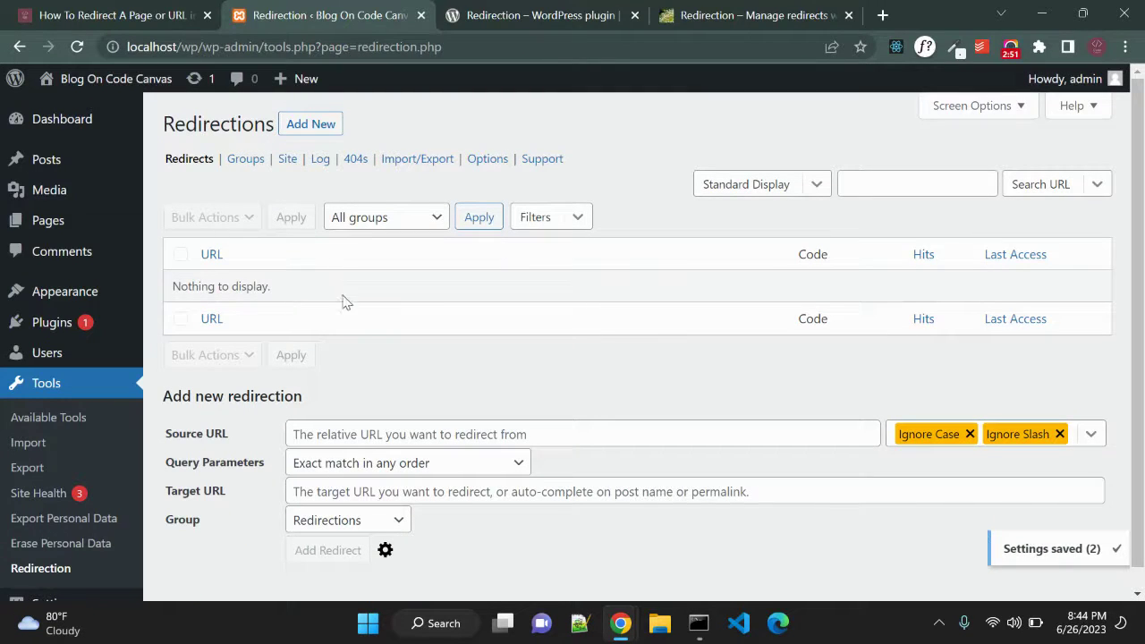
# Look over the Redirections page with its new redirect form, then open the list of redirect groups
pyautogui.doubleClick(208, 125)
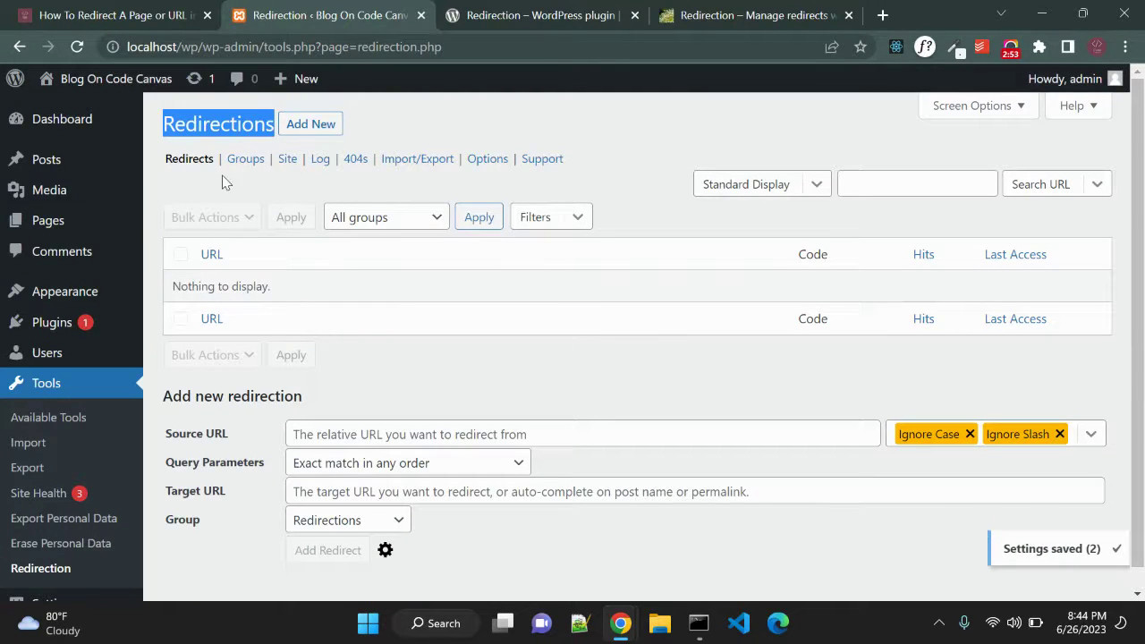
pyautogui.scroll(-1, 561, 314)
pyautogui.scroll(1, 573, 376)
pyautogui.click(245, 158)
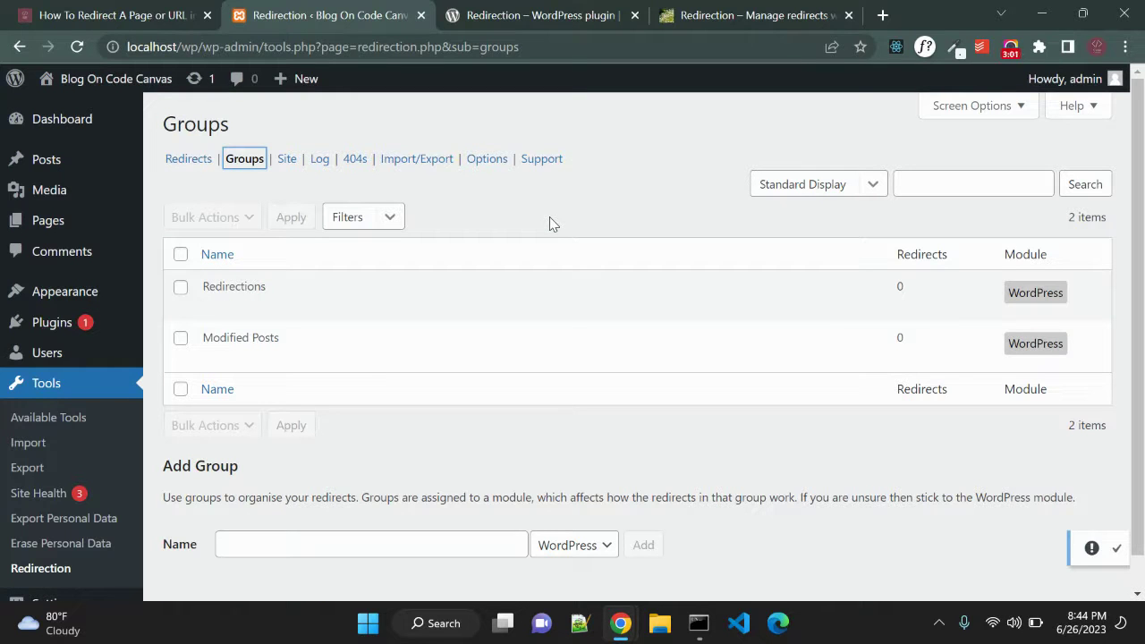
pyautogui.moveTo(274, 315)
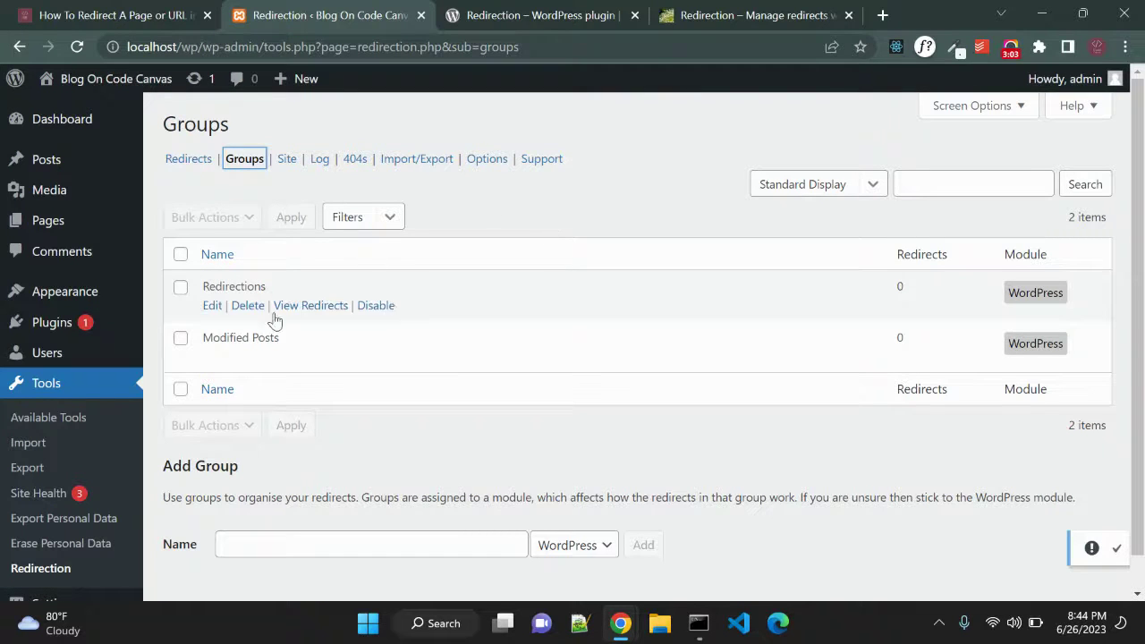
# Examine the name and module options in the edit forms of the Redirections and Modified Posts groups
pyautogui.click(212, 305)
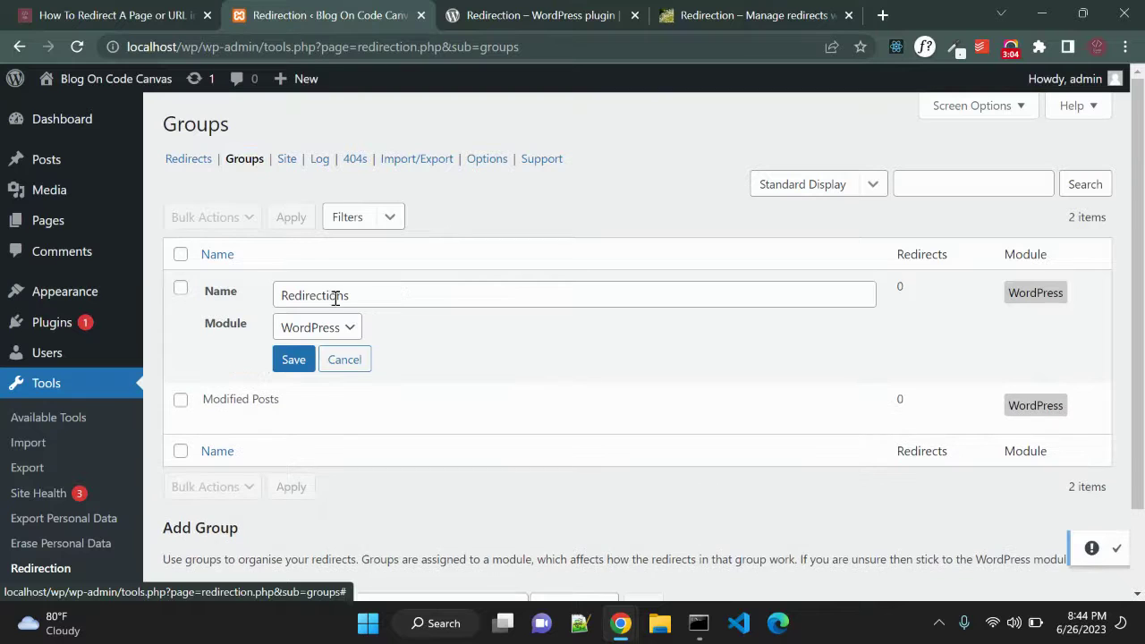
pyautogui.click(300, 337)
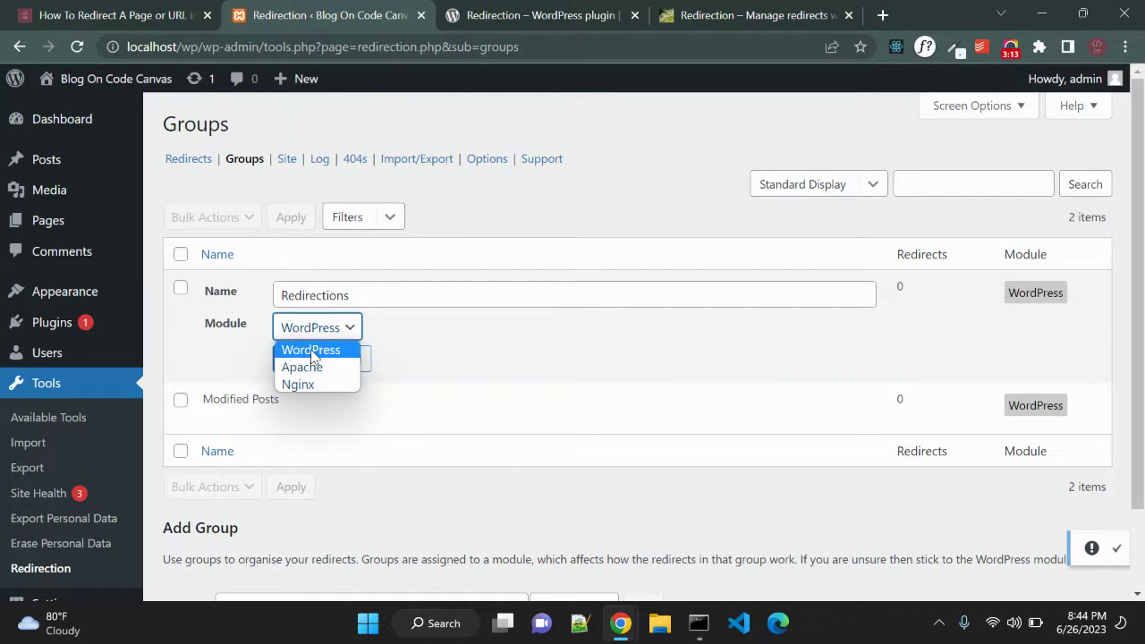
pyautogui.click(313, 356)
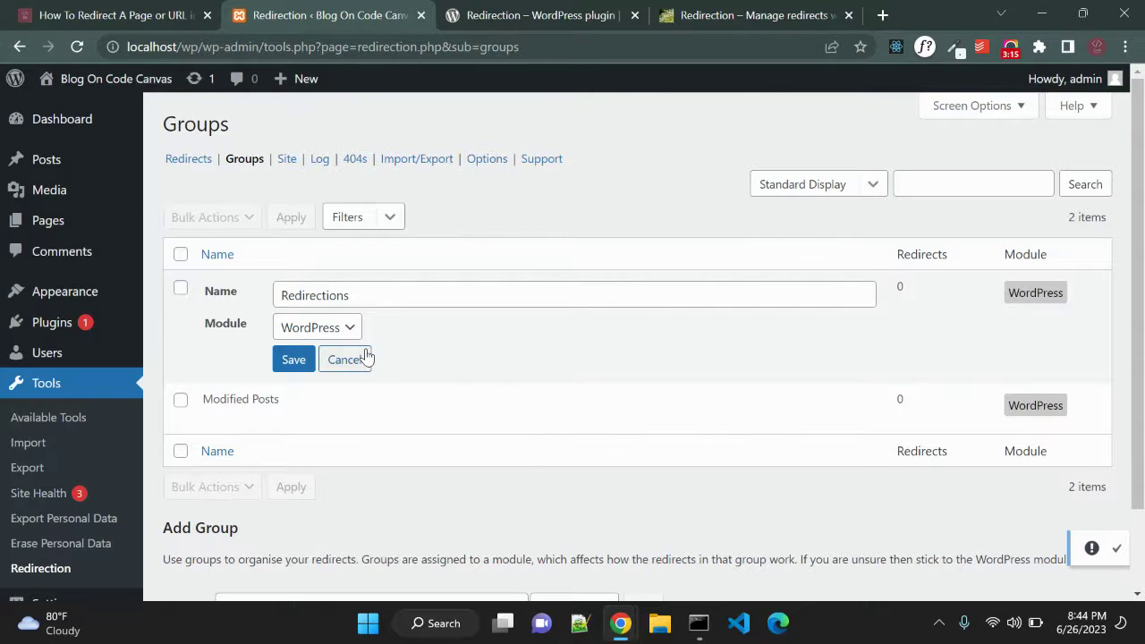
pyautogui.click(366, 356)
pyautogui.click(213, 356)
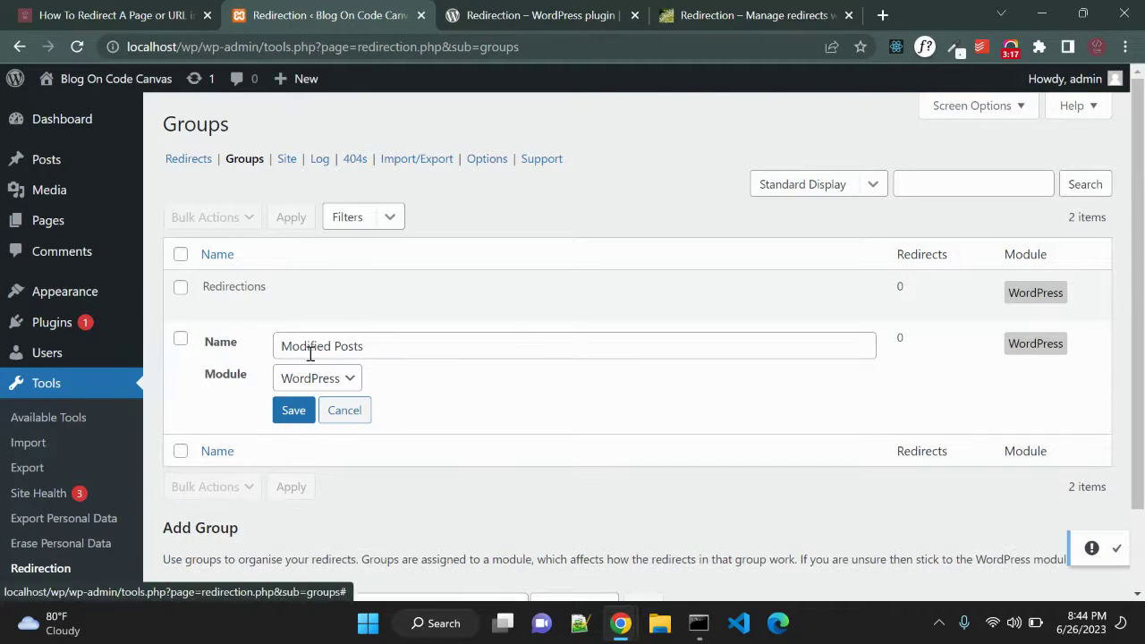
pyautogui.click(293, 413)
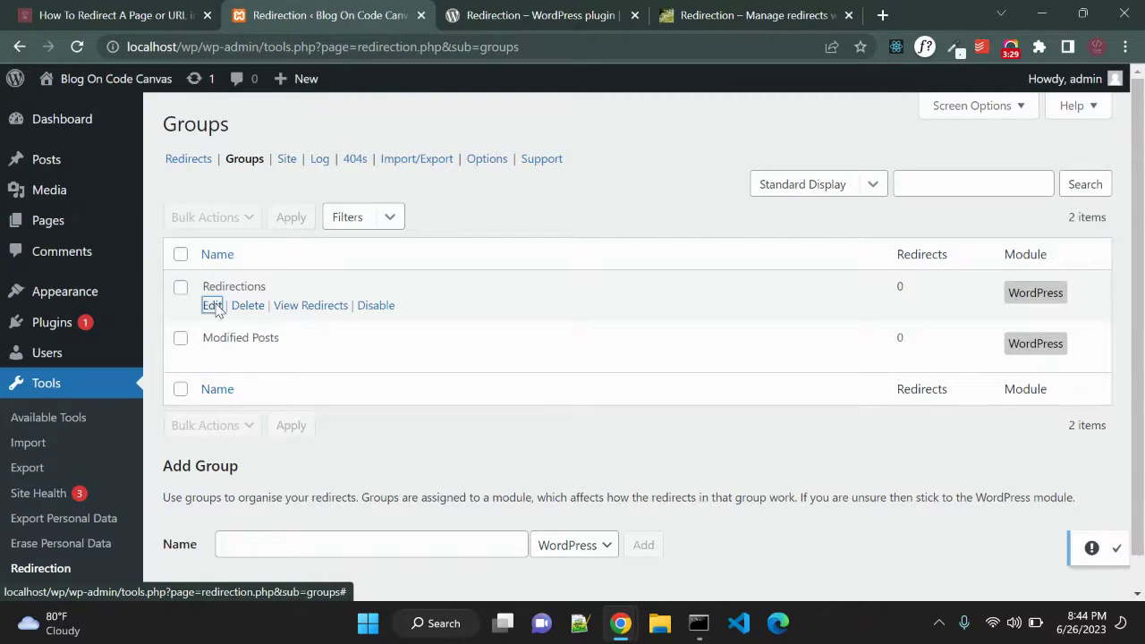
pyautogui.click(212, 305)
pyautogui.click(312, 327)
pyautogui.click(312, 327)
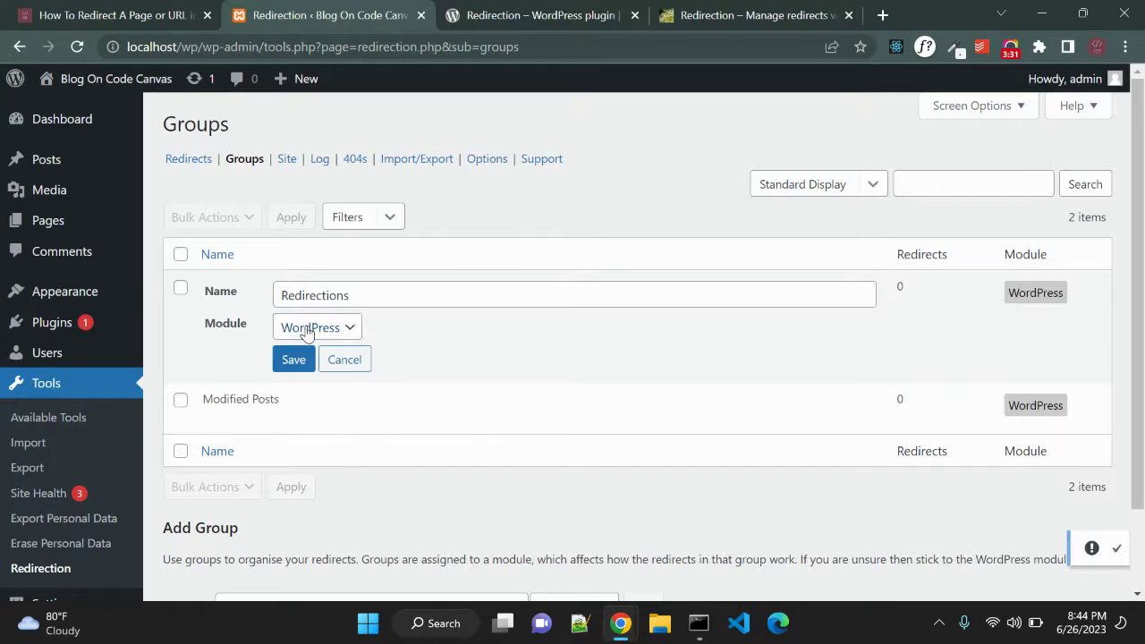
pyautogui.click(356, 359)
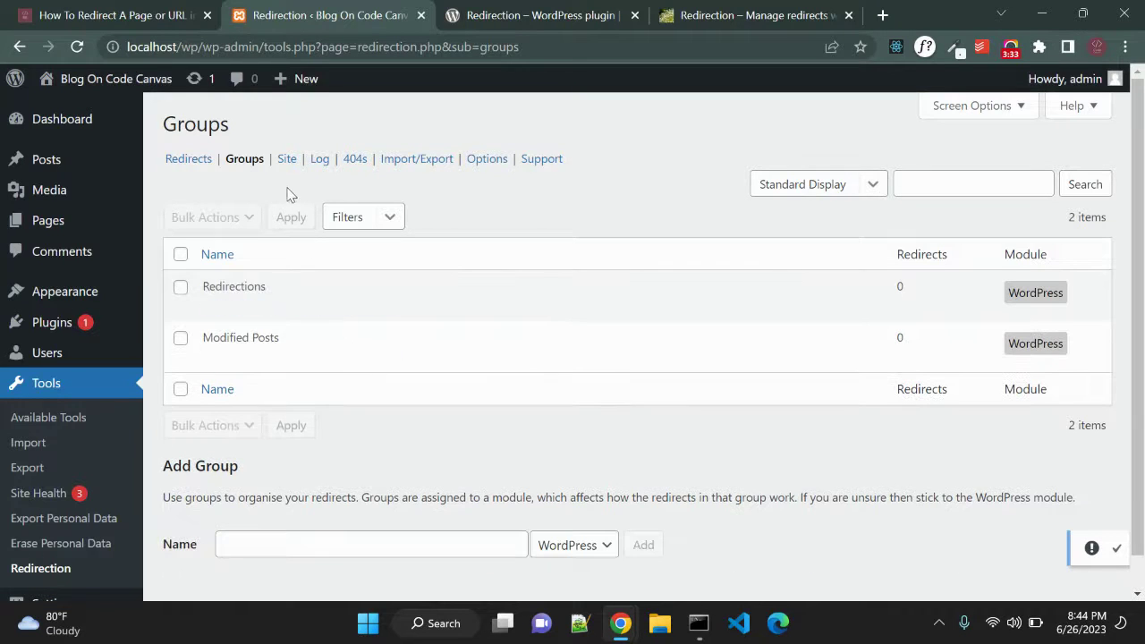
# Look over the site relocation settings, the redirect log and the 404 errors log of the plugin
pyautogui.click(286, 161)
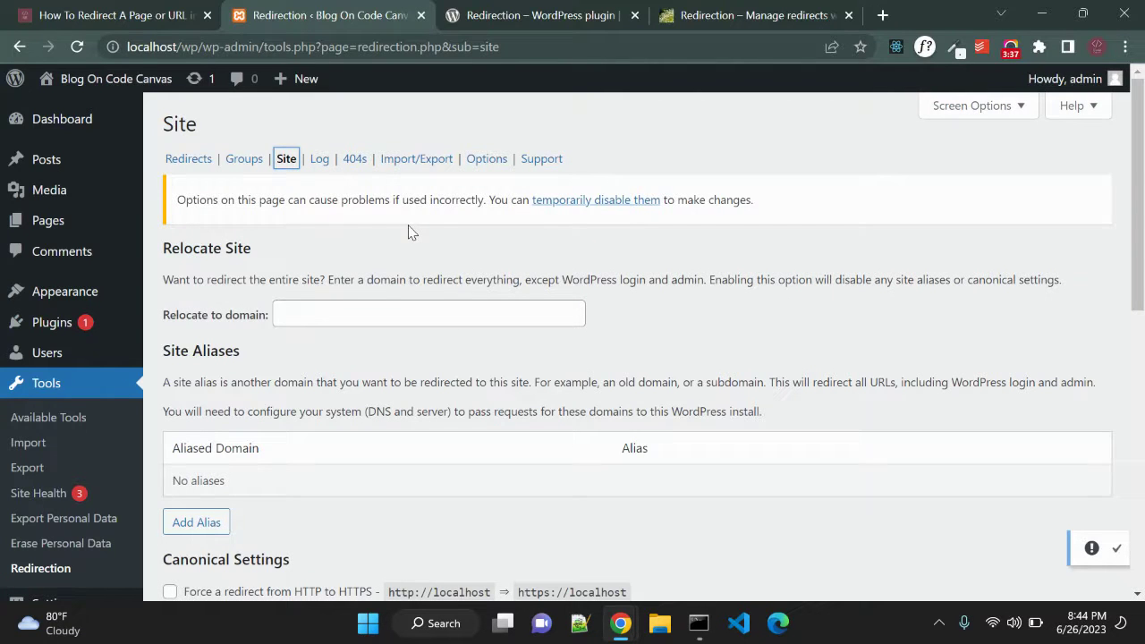
pyautogui.click(317, 312)
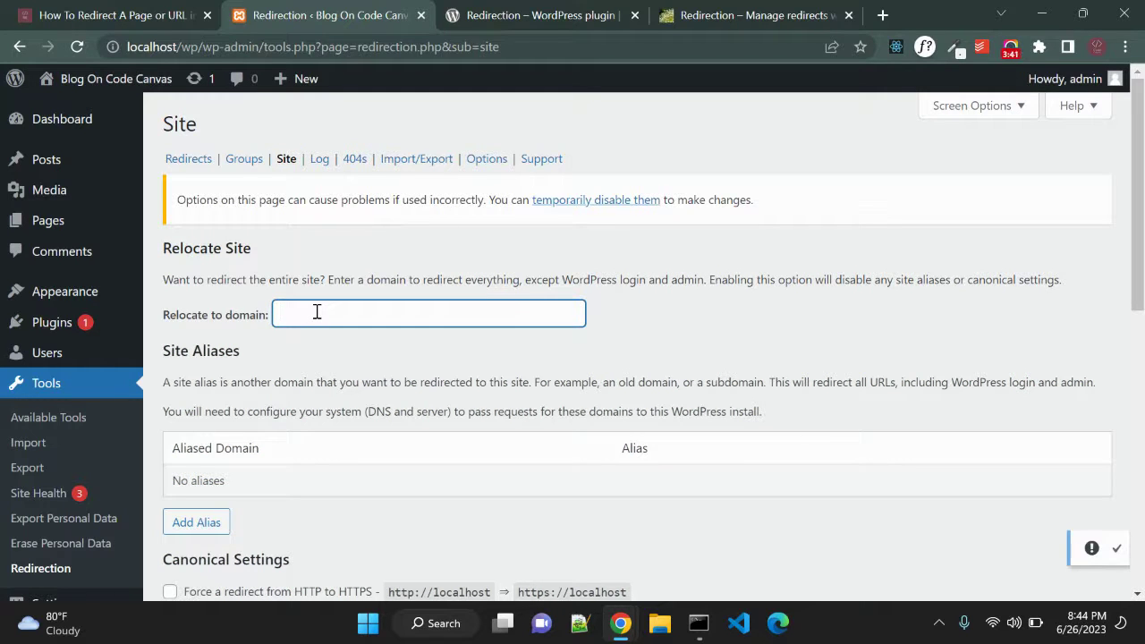
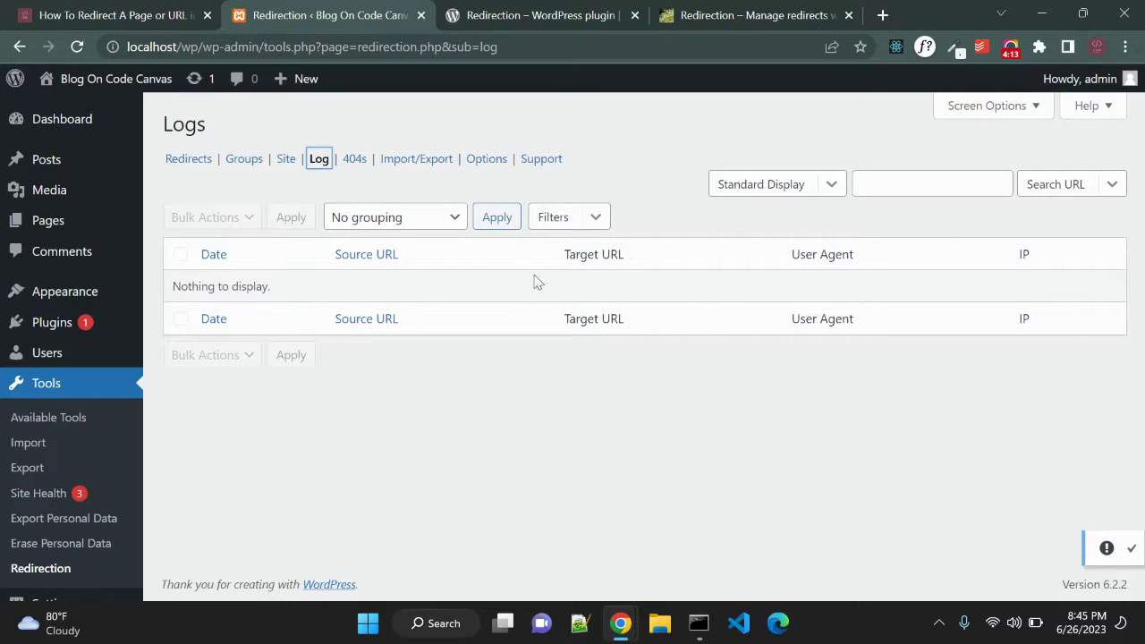
pyautogui.click(354, 161)
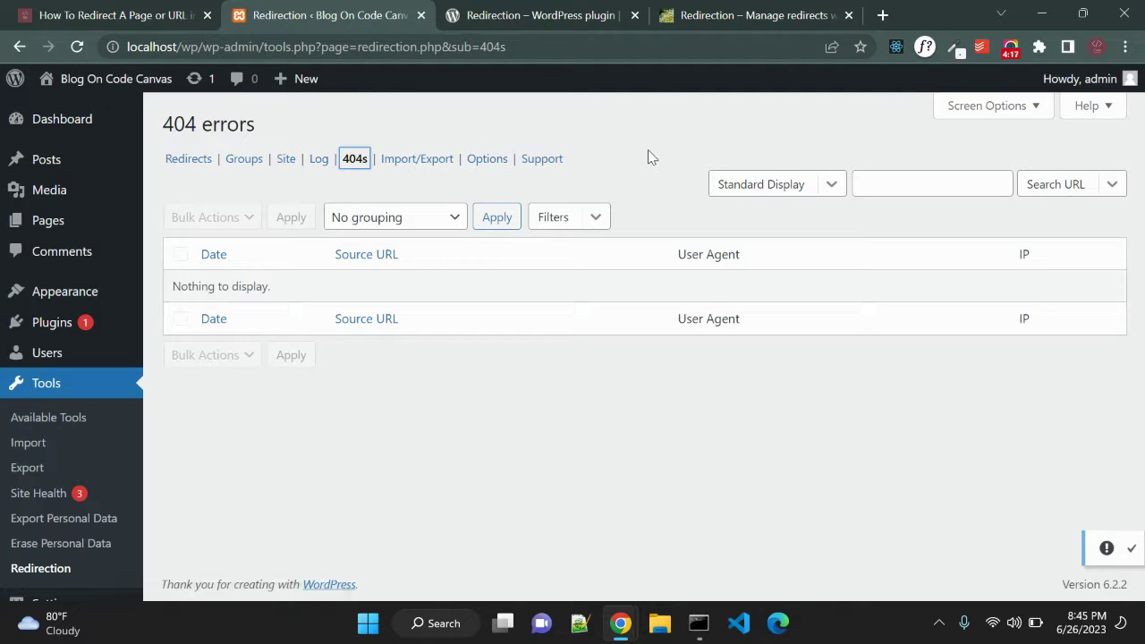
pyautogui.tripleClick(253, 286)
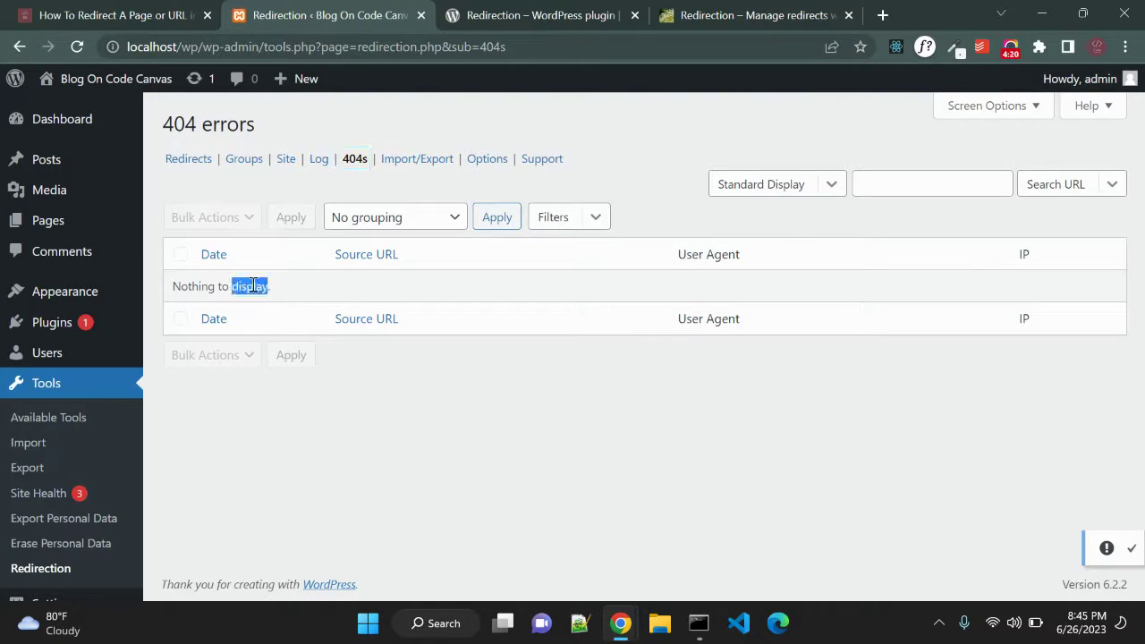
pyautogui.click(305, 424)
# Review the plugin's import and export options for redirects and logs
pyautogui.click(409, 166)
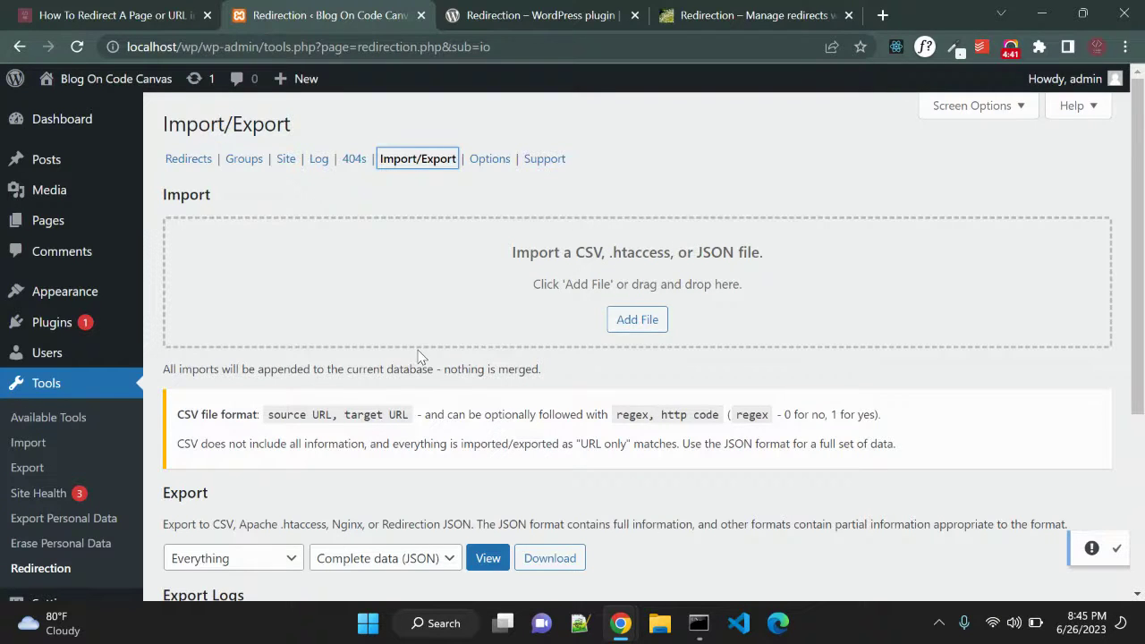
pyautogui.scroll(-3, 420, 356)
pyautogui.scroll(3, 407, 376)
# Open the plugin options and examine the 404 log retention and IP logging choices
pyautogui.click(487, 159)
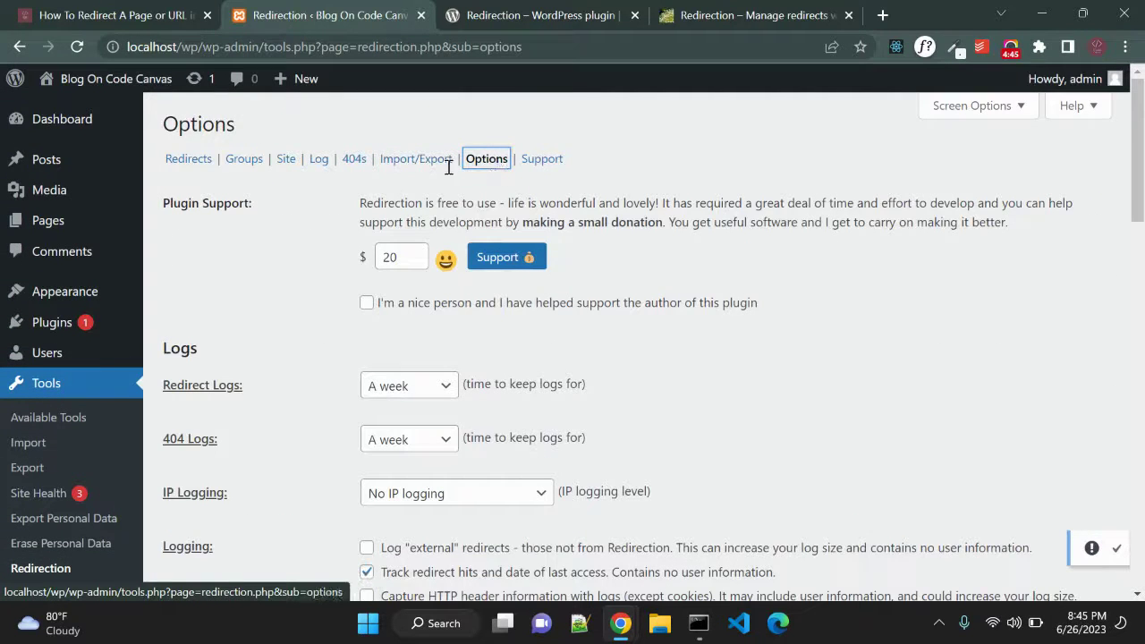
pyautogui.scroll(-2, 290, 246)
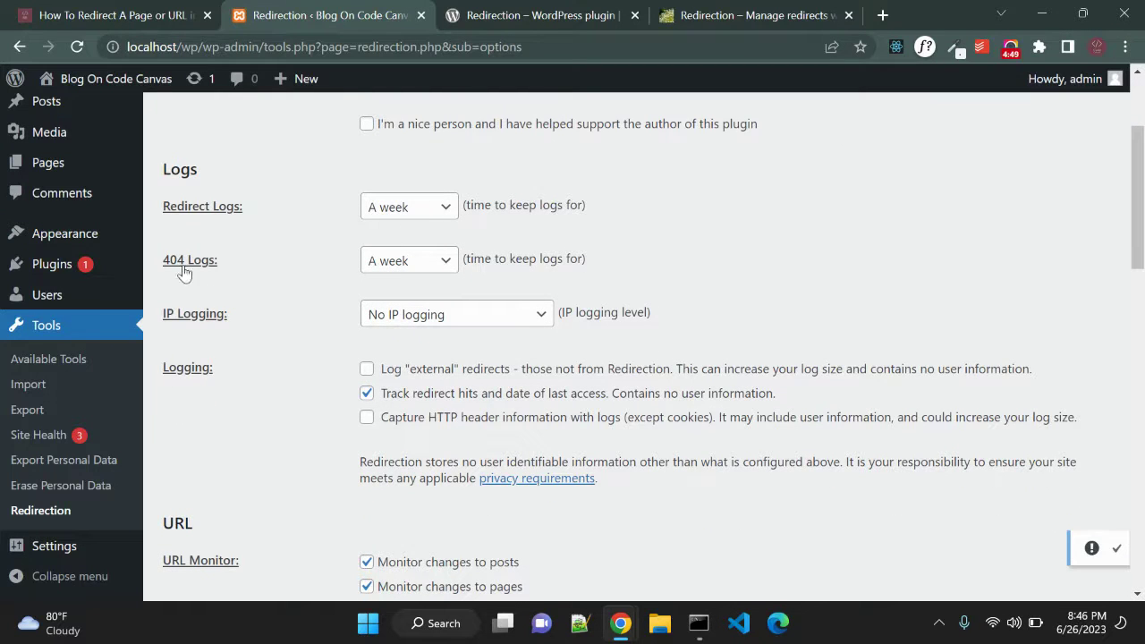
pyautogui.click(394, 262)
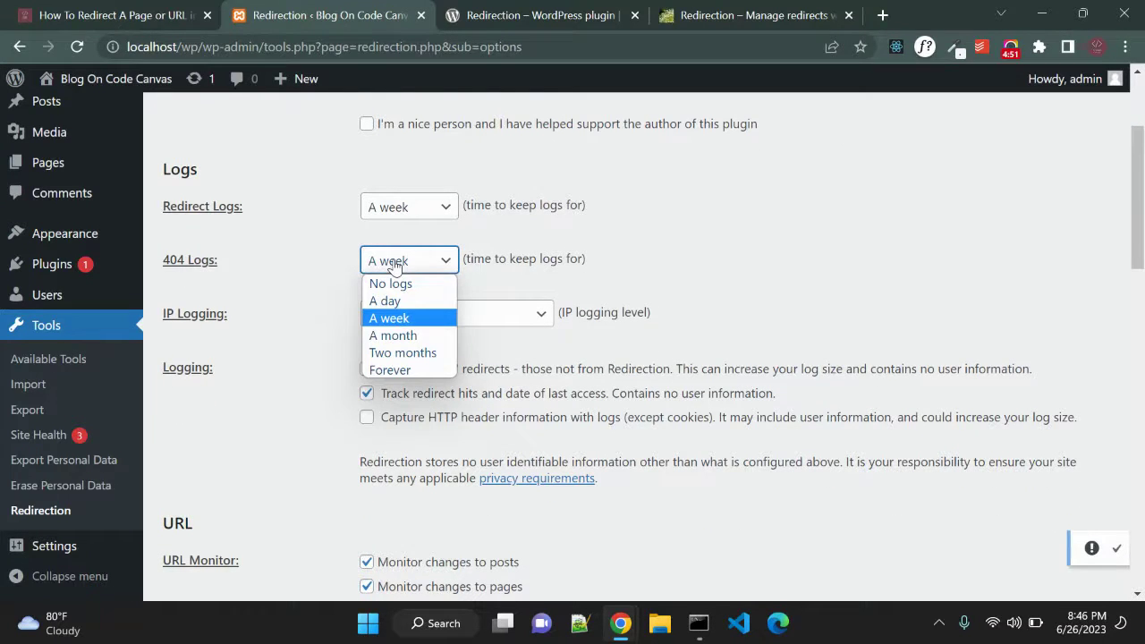
pyautogui.click(276, 298)
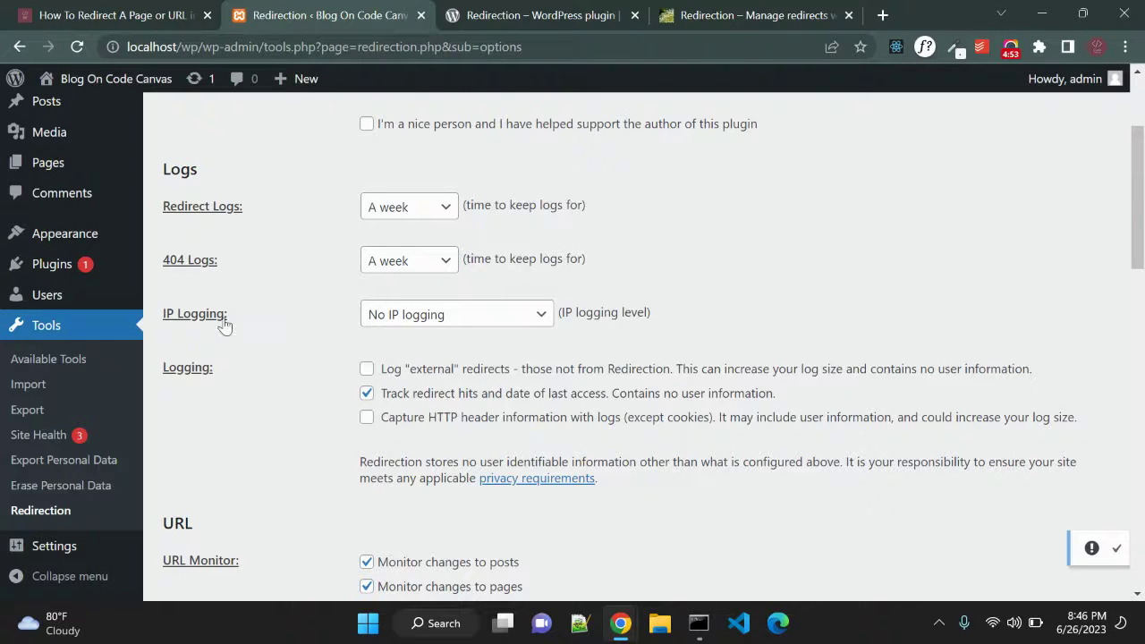
pyautogui.click(401, 320)
pyautogui.click(263, 350)
# Review the group choices for URL monitor changes and the remaining URL, caching and advanced options
pyautogui.scroll(-1, 261, 350)
pyautogui.scroll(-3, 263, 351)
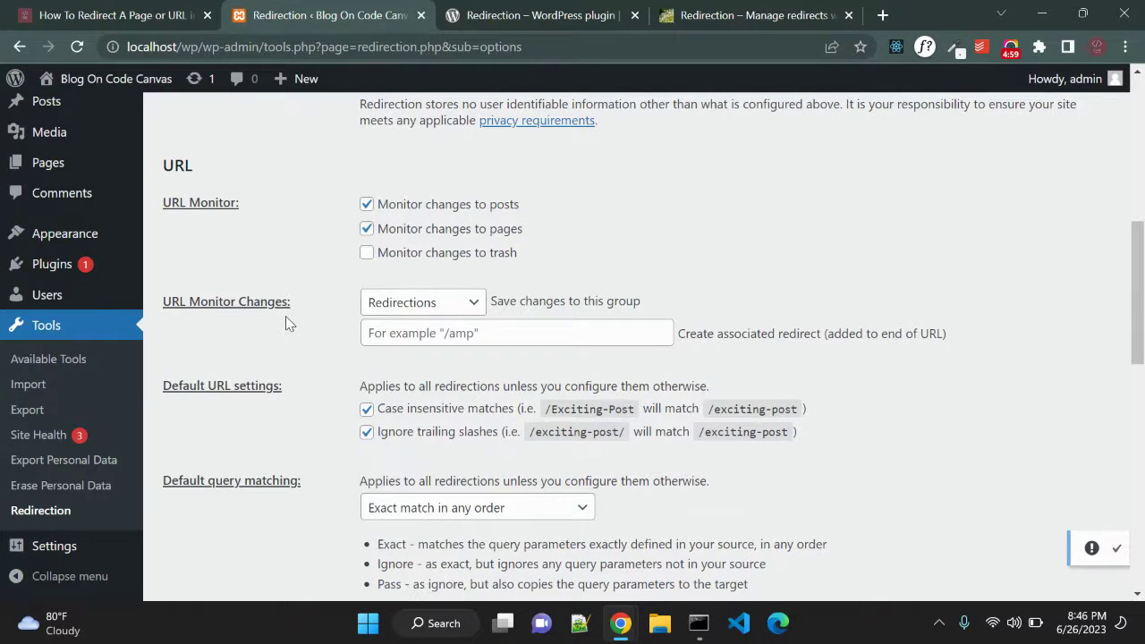
pyautogui.click(402, 303)
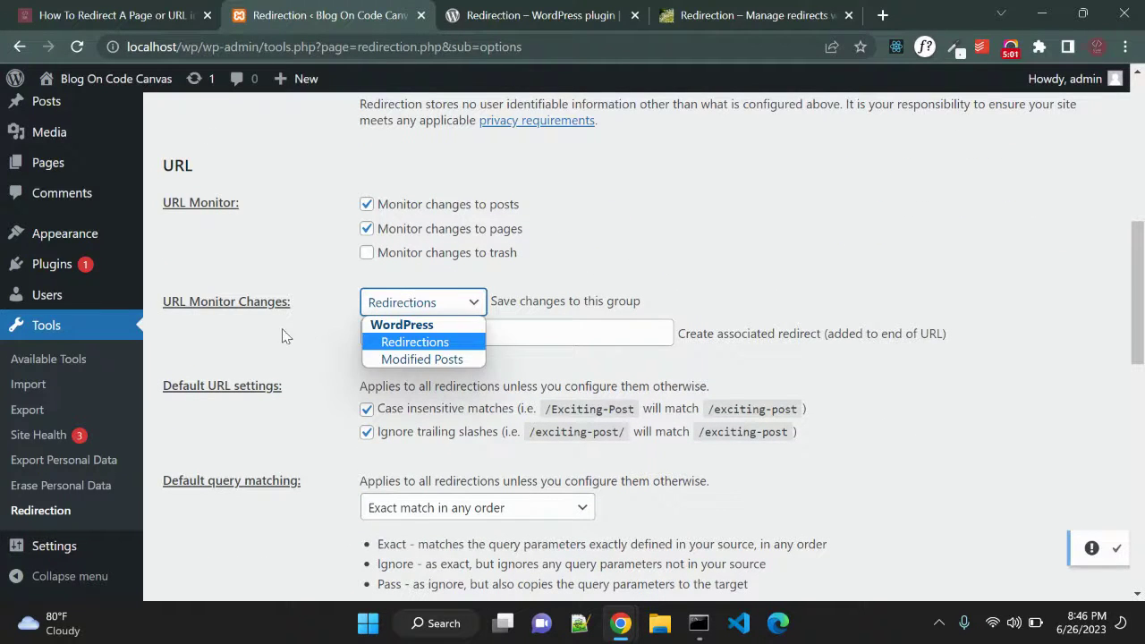
pyautogui.click(282, 335)
pyautogui.scroll(-3, 332, 358)
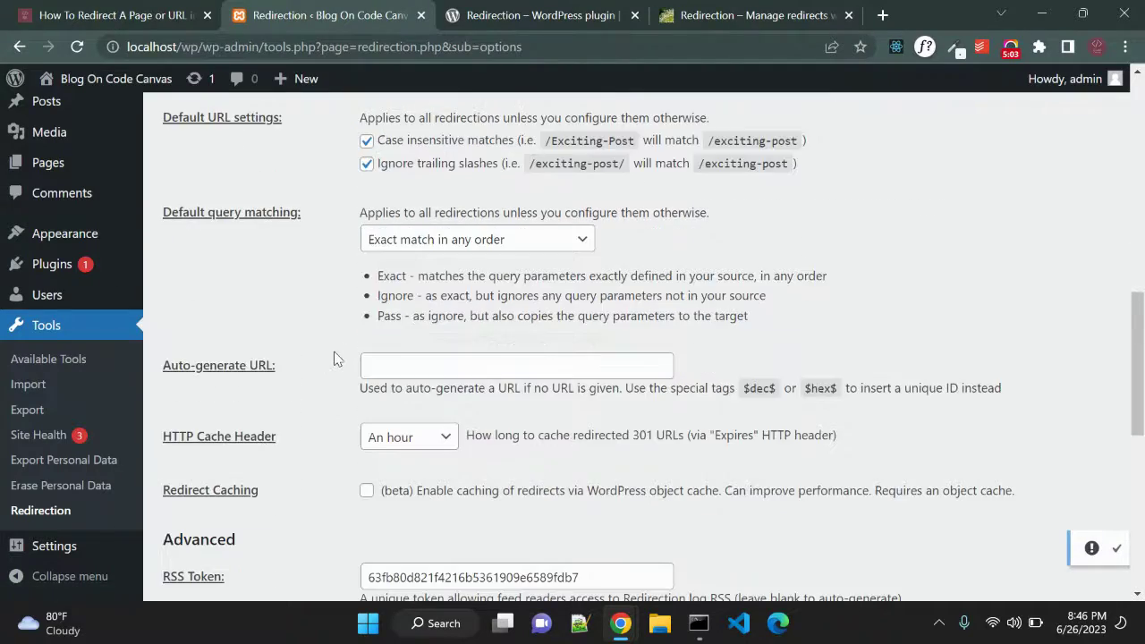
pyautogui.scroll(-3, 335, 358)
pyautogui.scroll(-4, 334, 358)
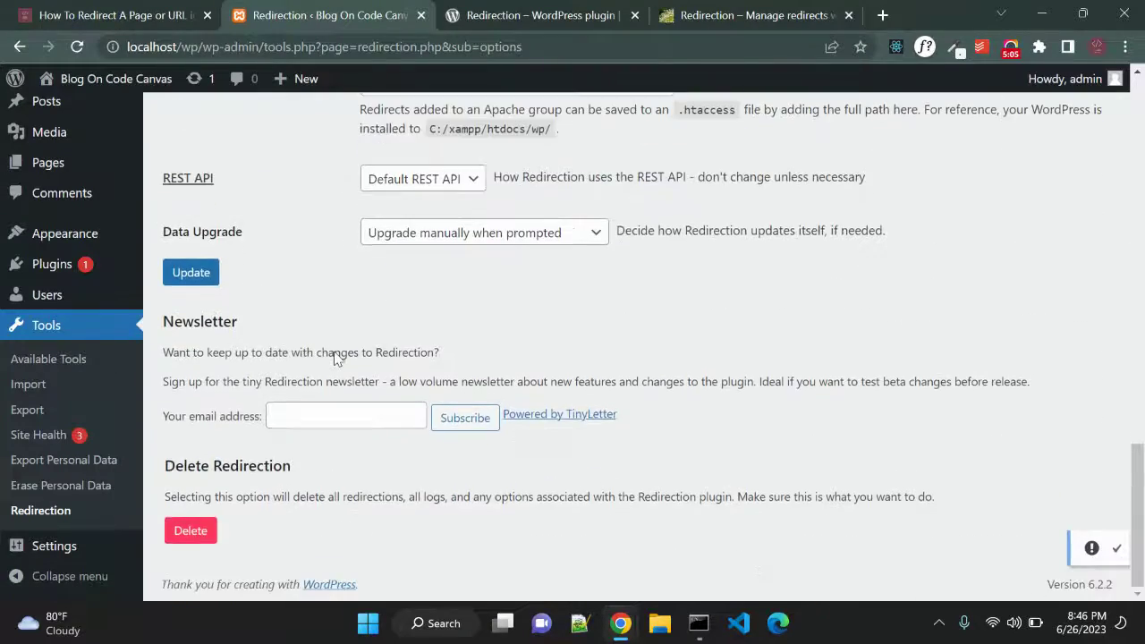
pyautogui.scroll(15, 334, 358)
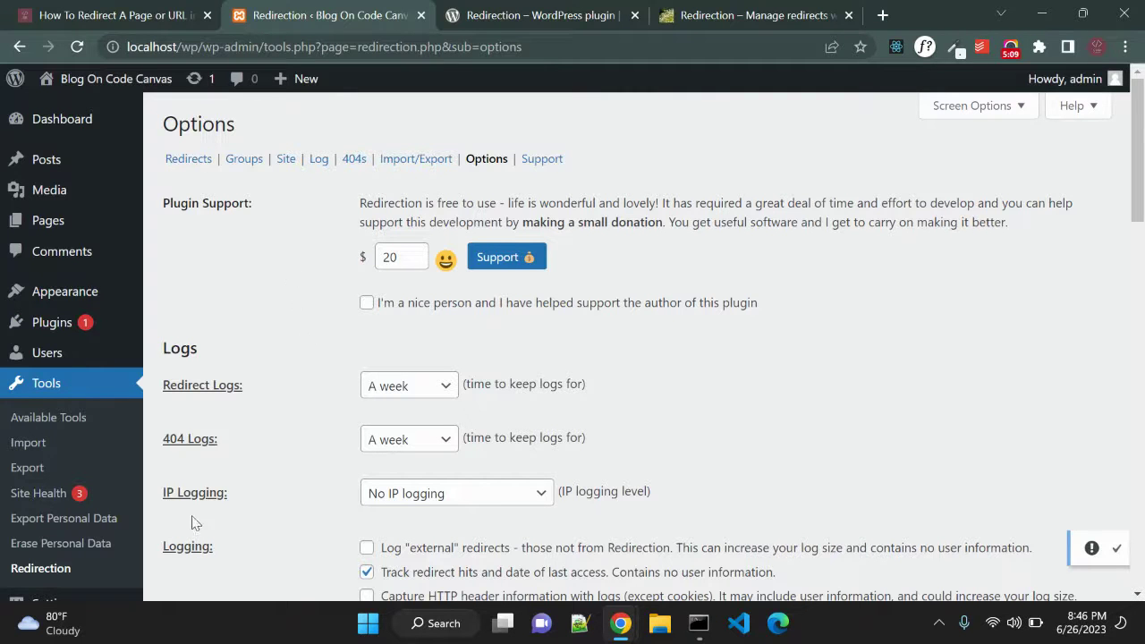
# Return to the redirects list and look over the form for adding a new redirection
pyautogui.click(68, 569)
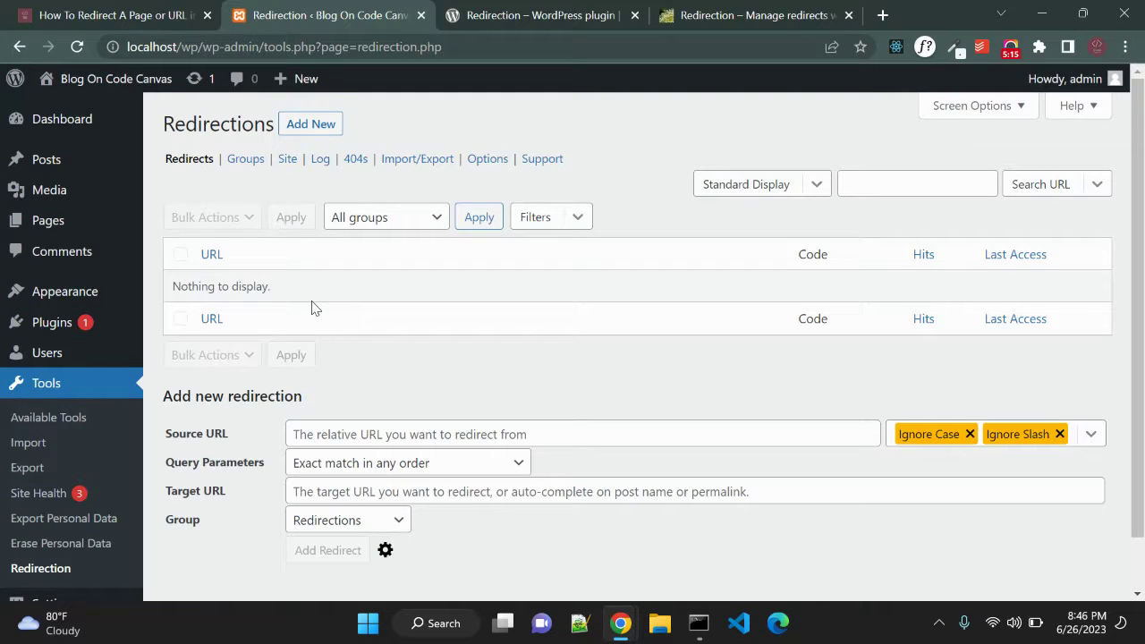
pyautogui.scroll(-1, 680, 300)
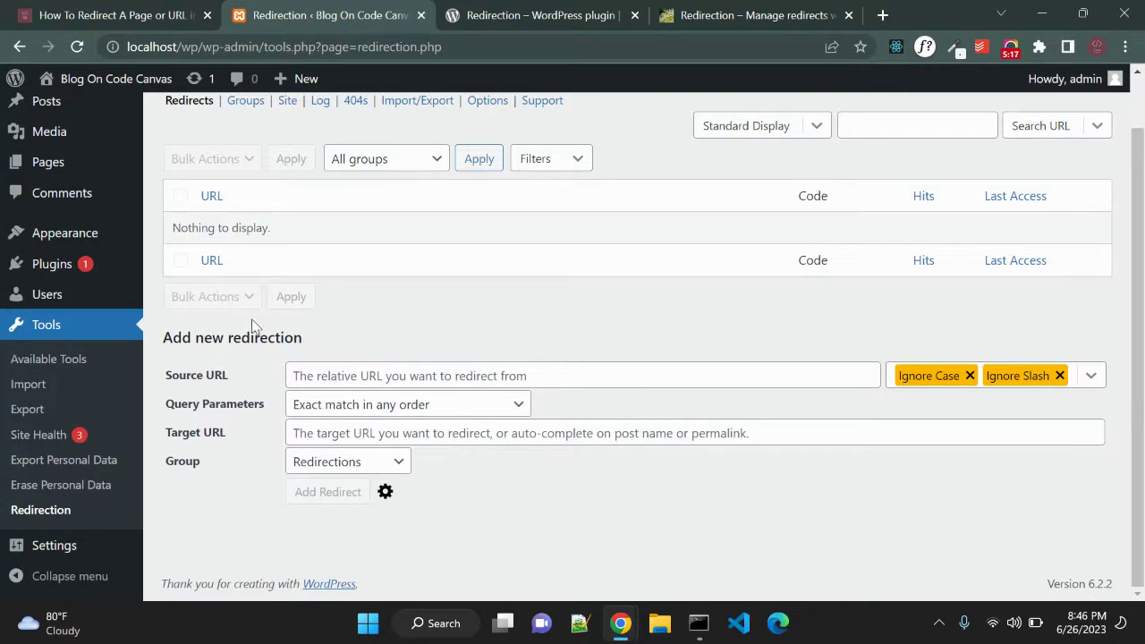
pyautogui.click(343, 376)
pyautogui.click(420, 337)
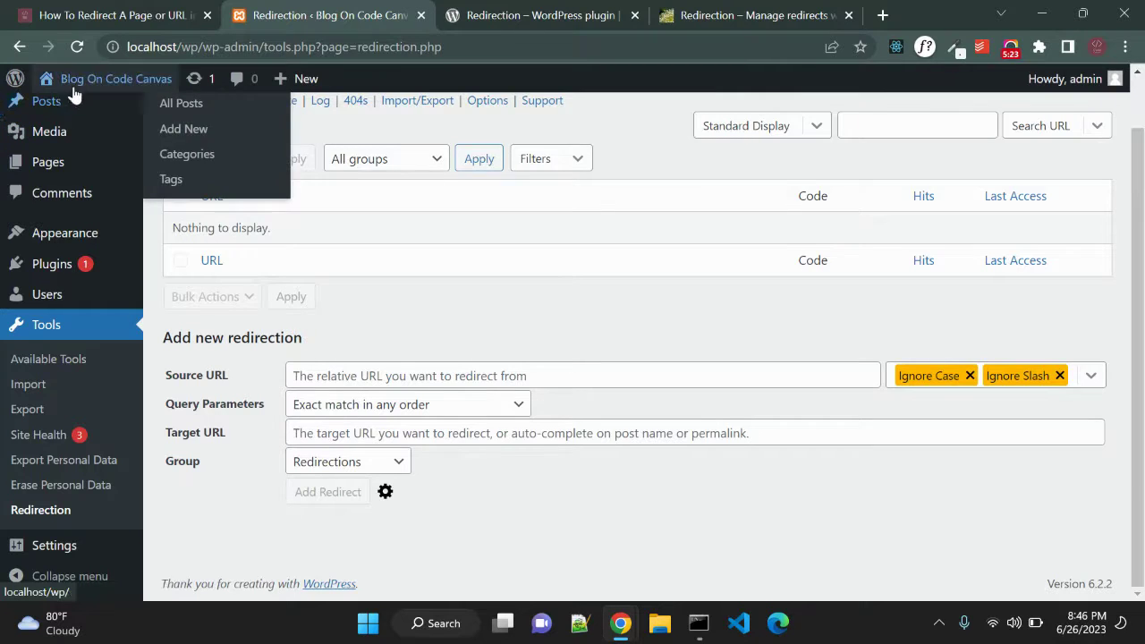
# Open the posts list and the Hello world! post in separate tabs and copy the post's relative URL path
pyautogui.middleClick(63, 116)
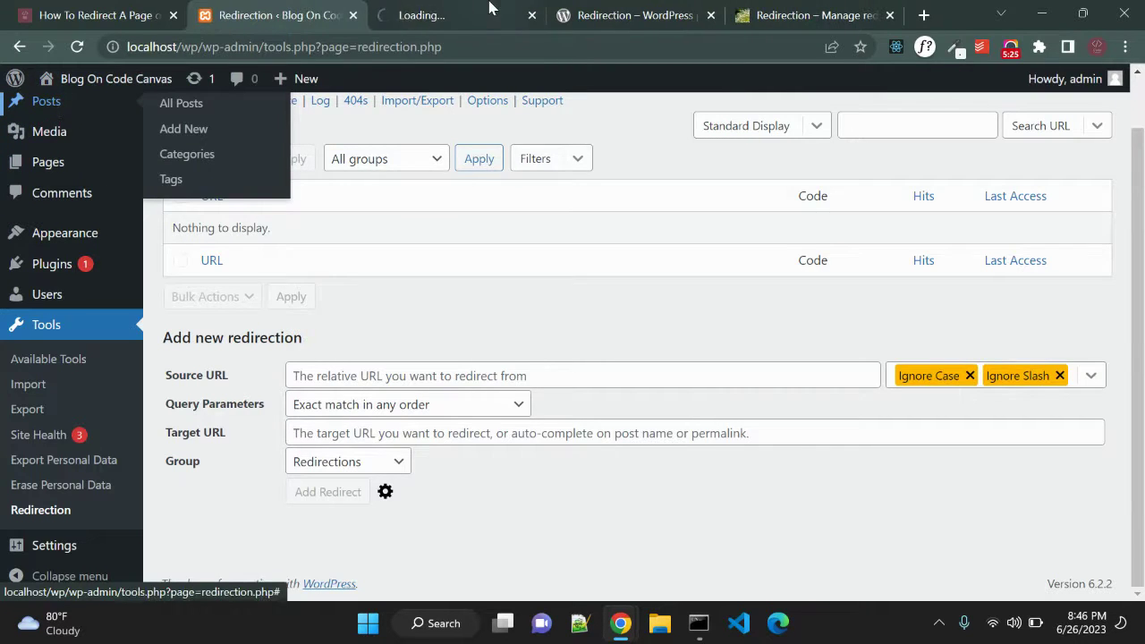
pyautogui.click(490, 11)
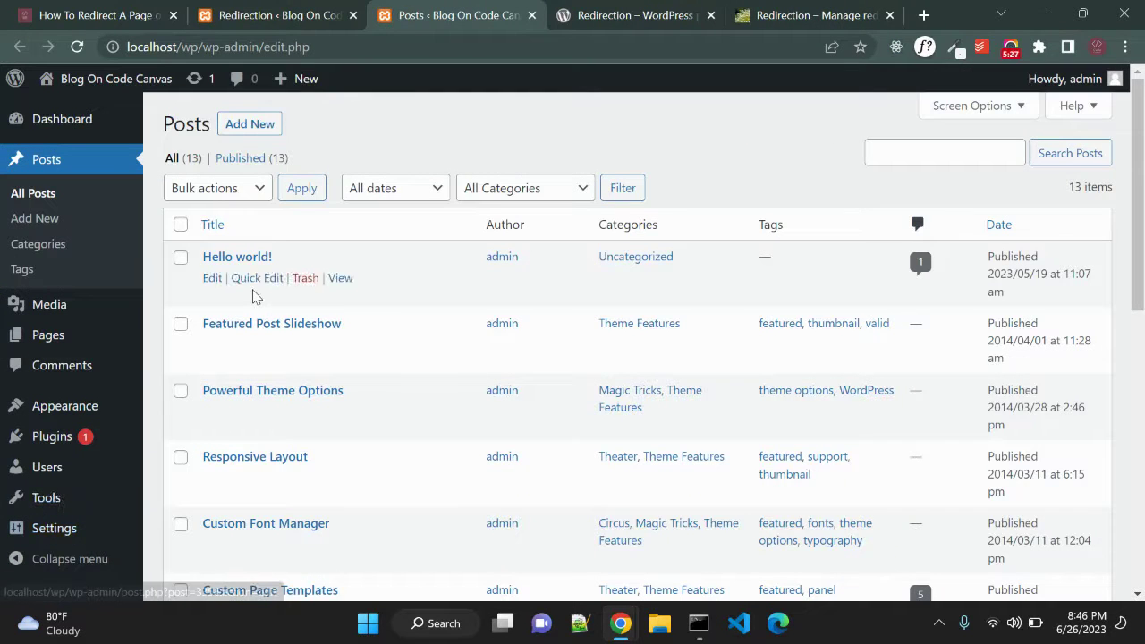
pyautogui.middleClick(340, 278)
pyautogui.click(519, 13)
pyautogui.moveTo(178, 46); pyautogui.dragTo(319, 43)
pyautogui.hotkey('ctrl', 'c')
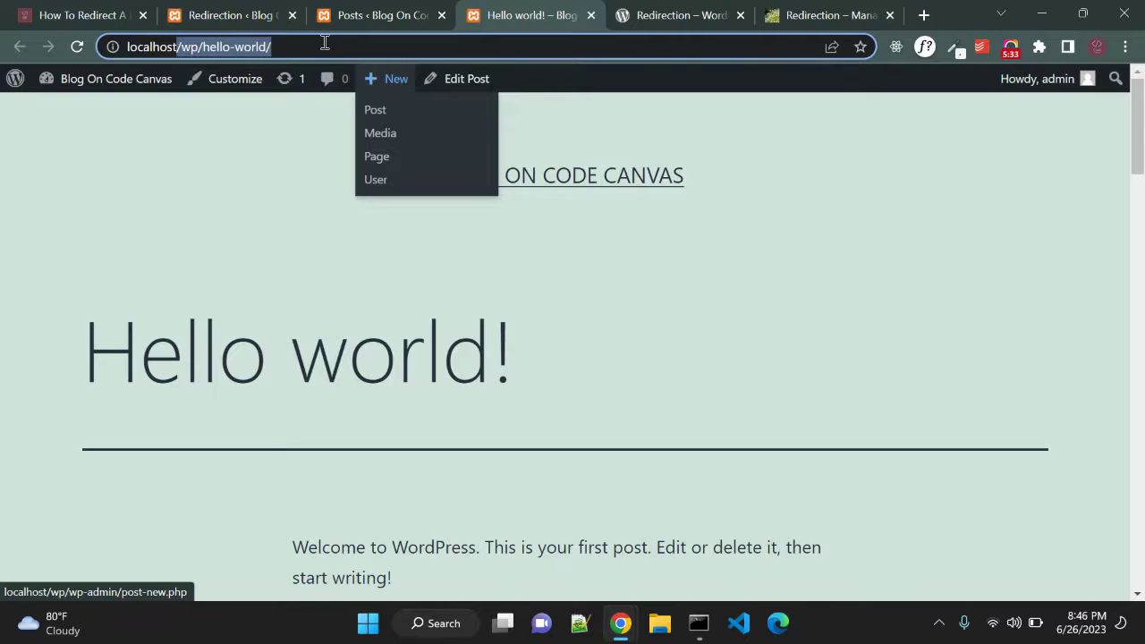
# Set the new redirection's source URL to /wp/hello-world/ and show its advanced options
pyautogui.click(248, 8)
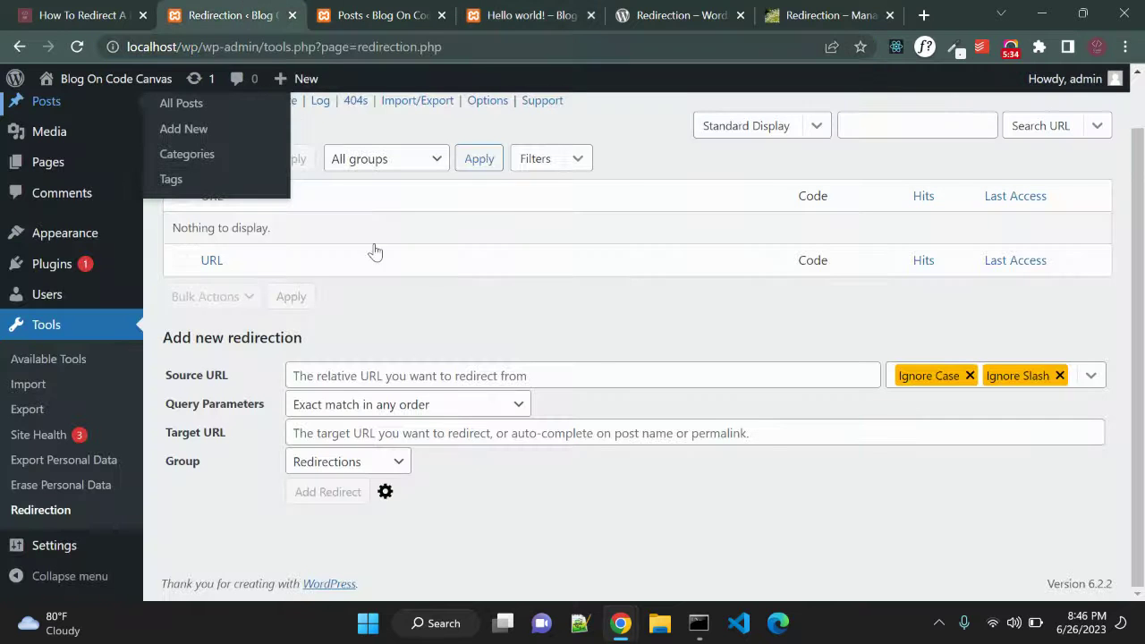
pyautogui.click(439, 370)
pyautogui.hotkey('ctrl', 'v')
pyautogui.click(414, 332)
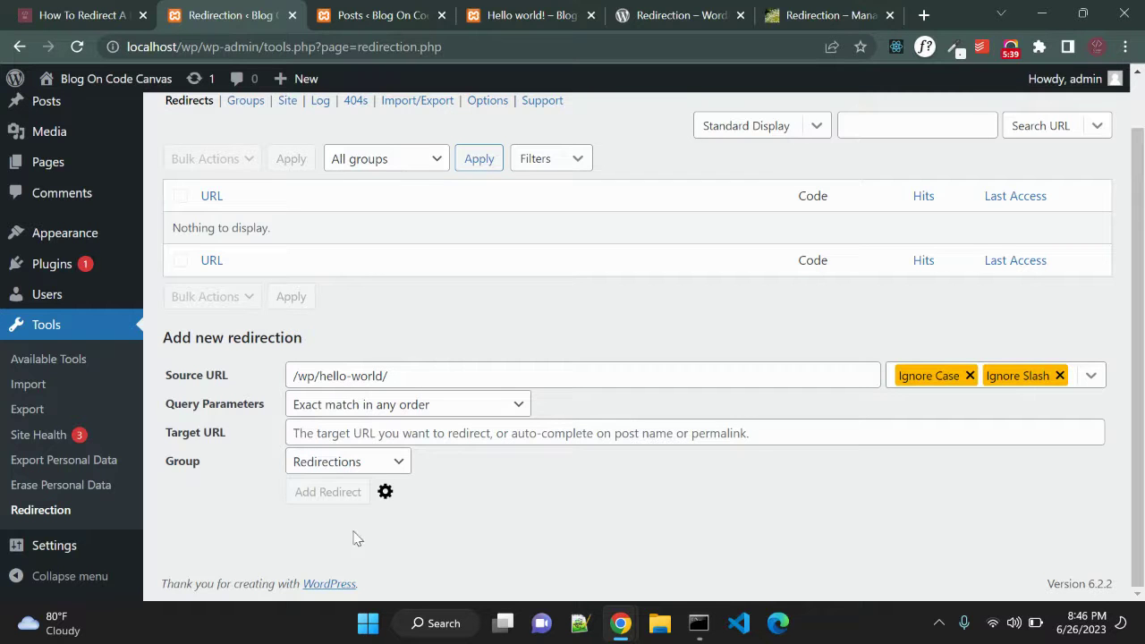
pyautogui.click(386, 492)
pyautogui.scroll(-1, 493, 332)
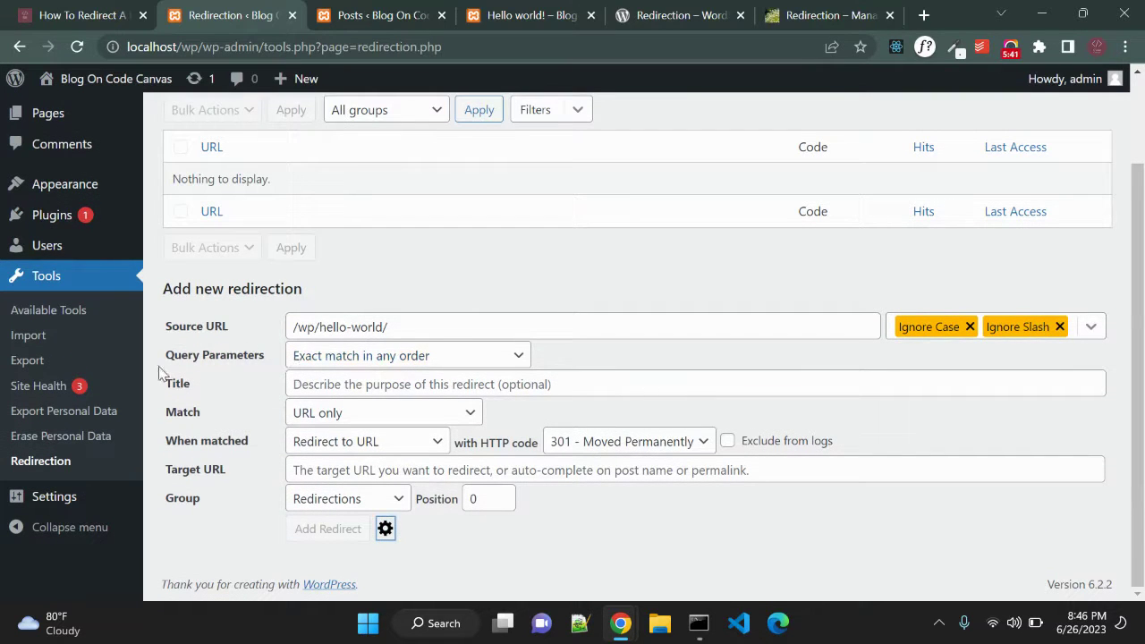
# Examine the available query parameter and match choices for the new redirection, keeping exact match in any order and URL only
pyautogui.click(349, 360)
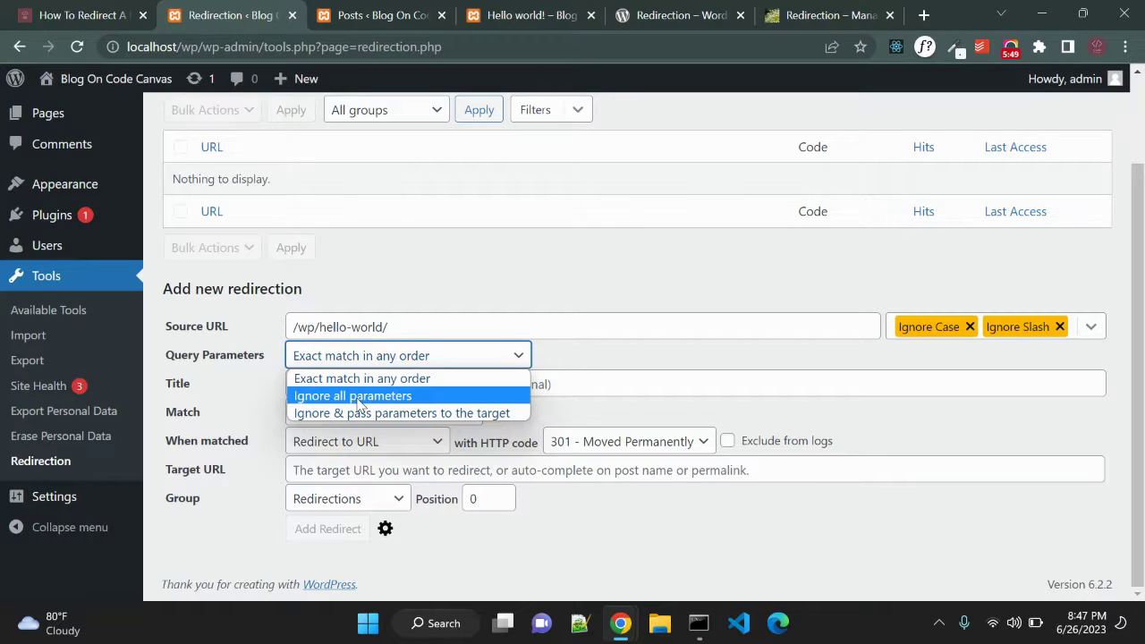
pyautogui.click(440, 384)
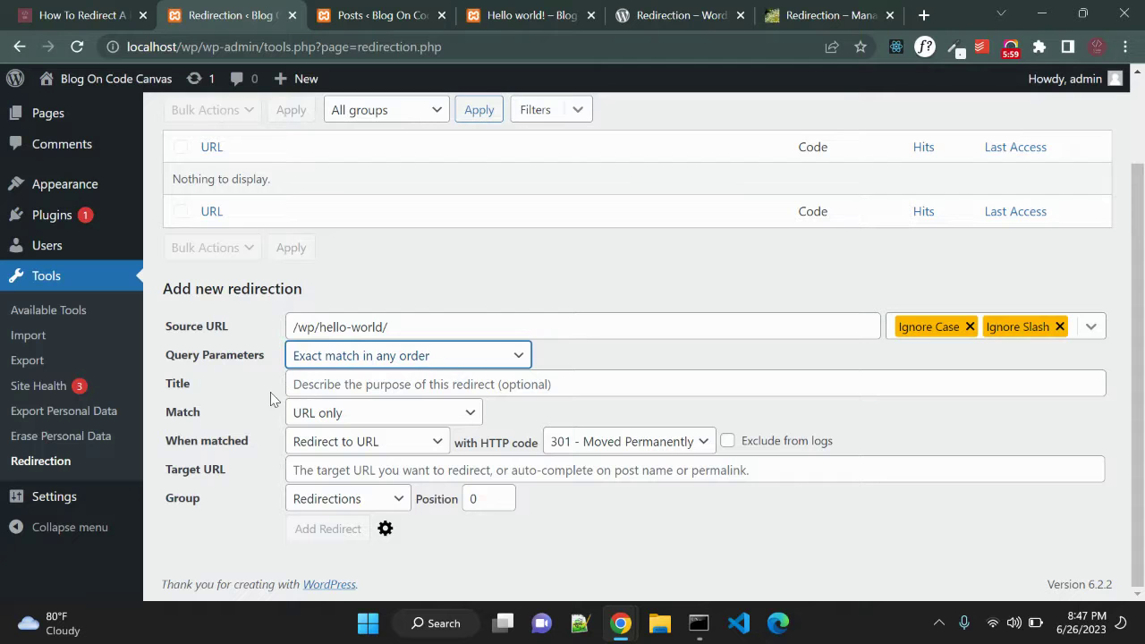
pyautogui.click(337, 415)
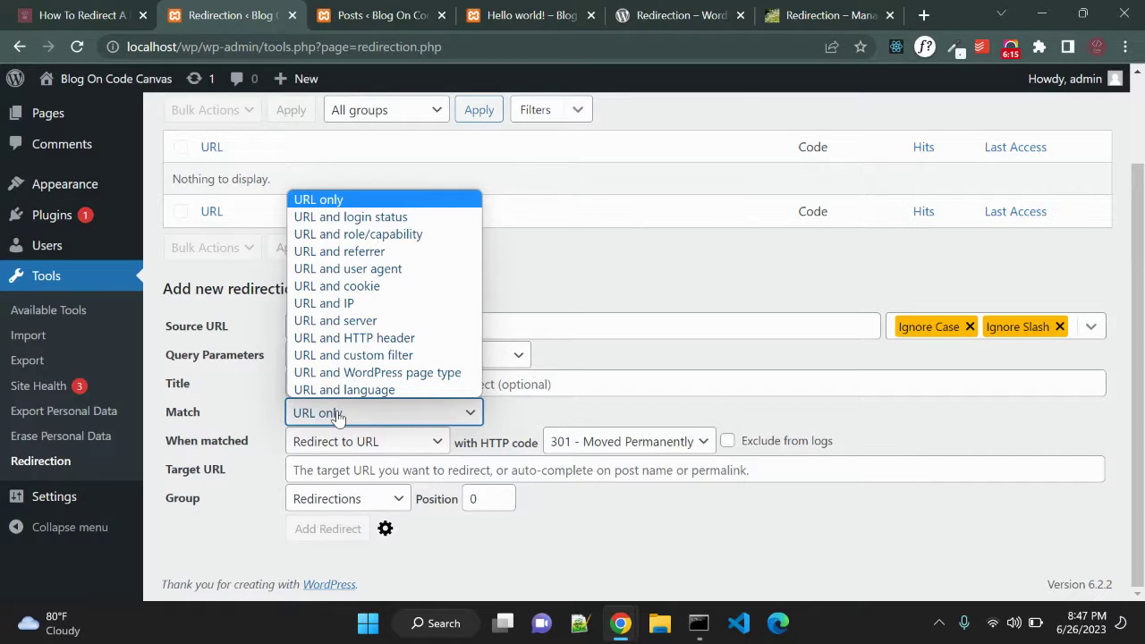
pyautogui.click(337, 416)
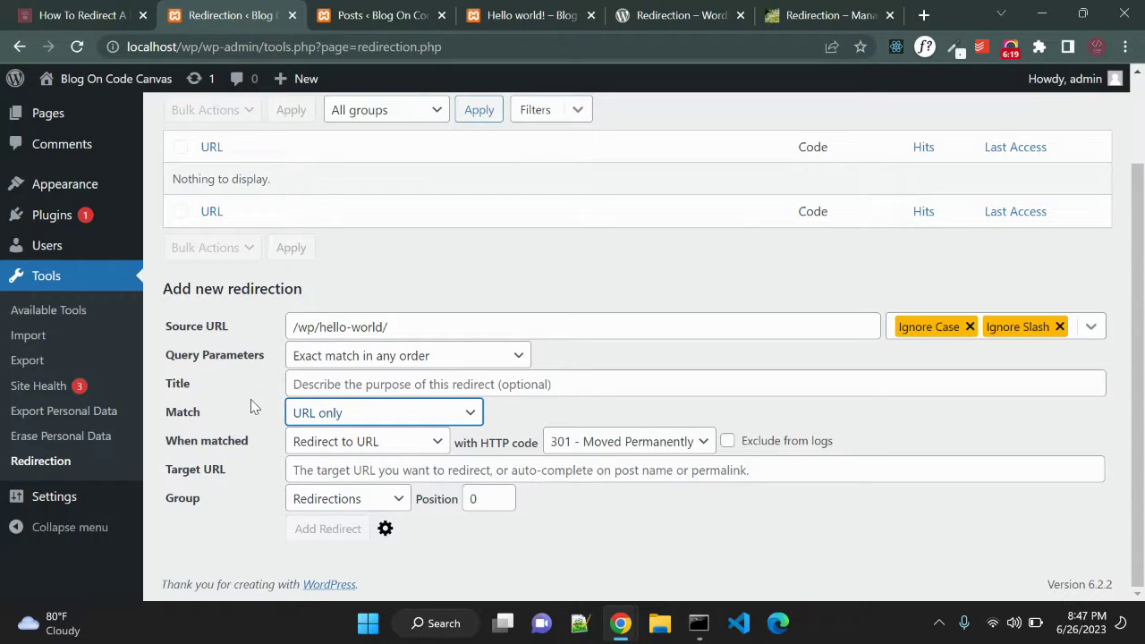
# Examine the available match actions and HTTP codes, keeping Redirect to URL and 301 - Moved Permanently
pyautogui.click(376, 442)
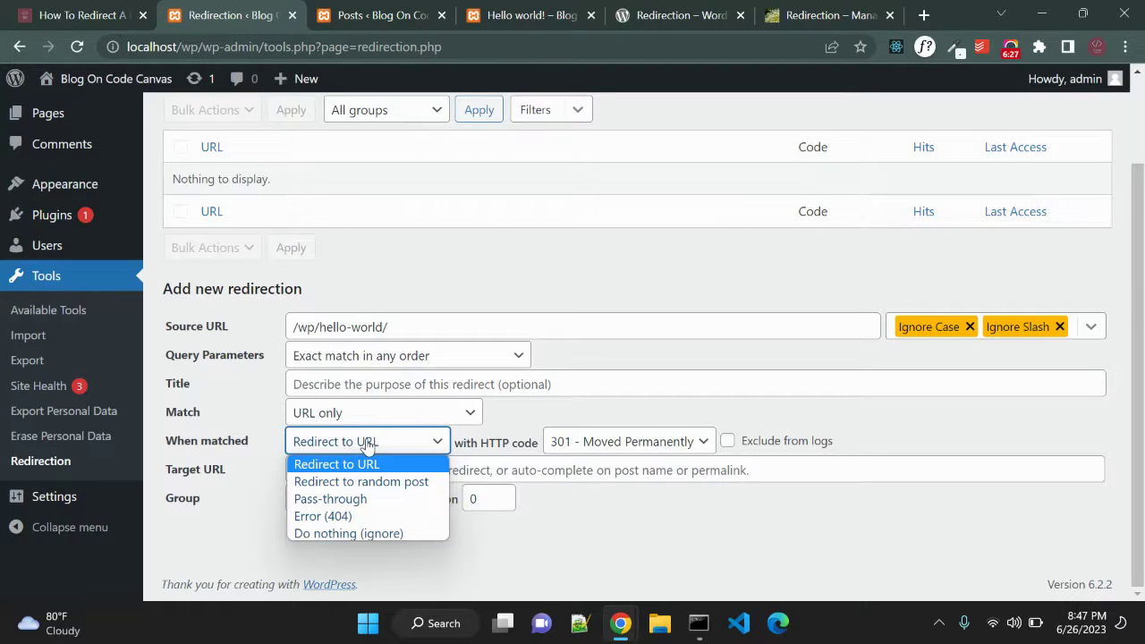
pyautogui.click(605, 516)
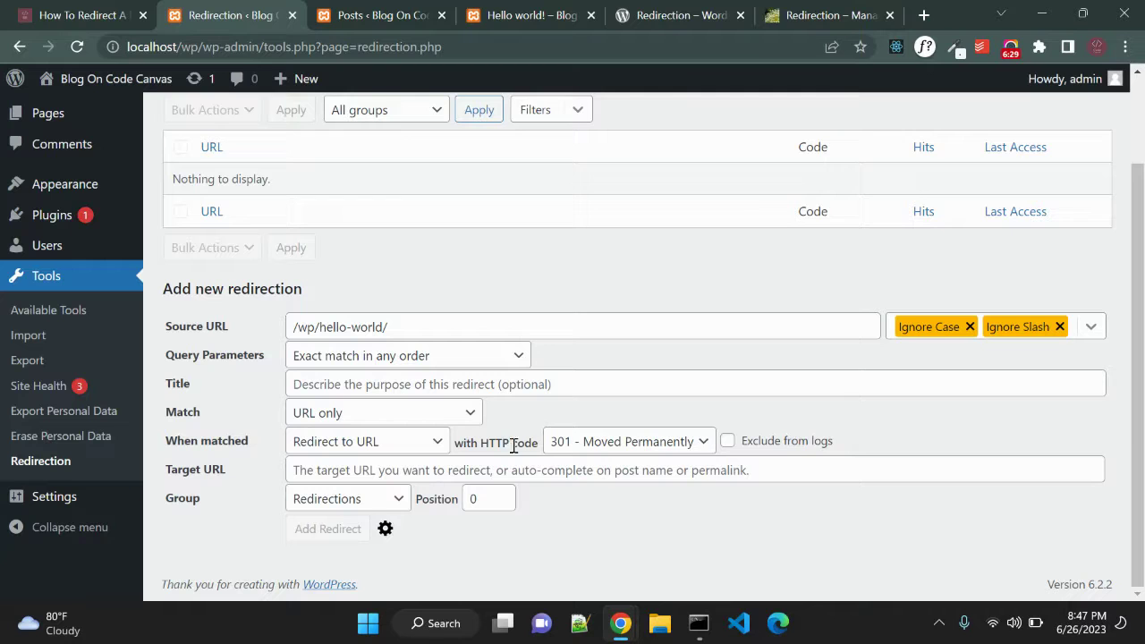
pyautogui.click(574, 447)
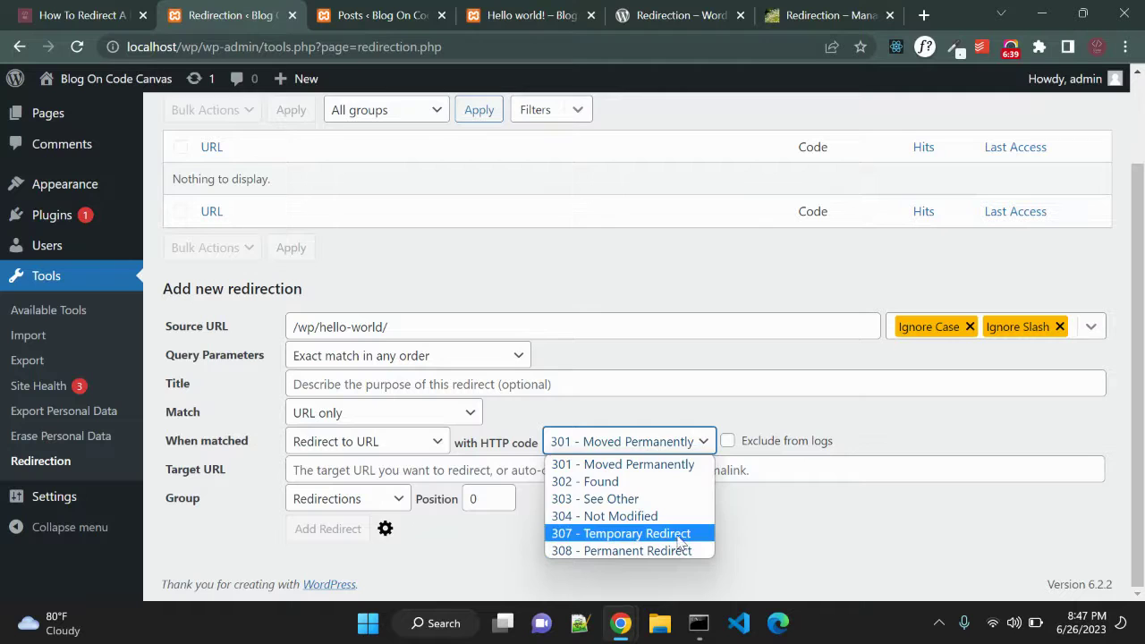
pyautogui.click(663, 466)
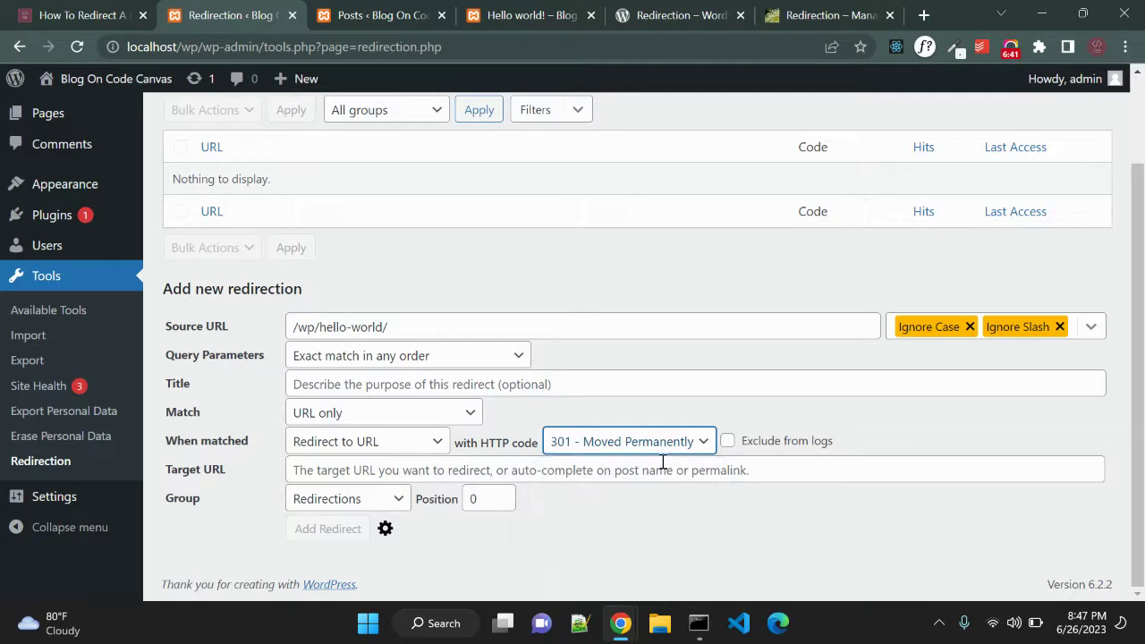
pyautogui.click(352, 465)
pyautogui.click(451, 517)
pyautogui.click(601, 514)
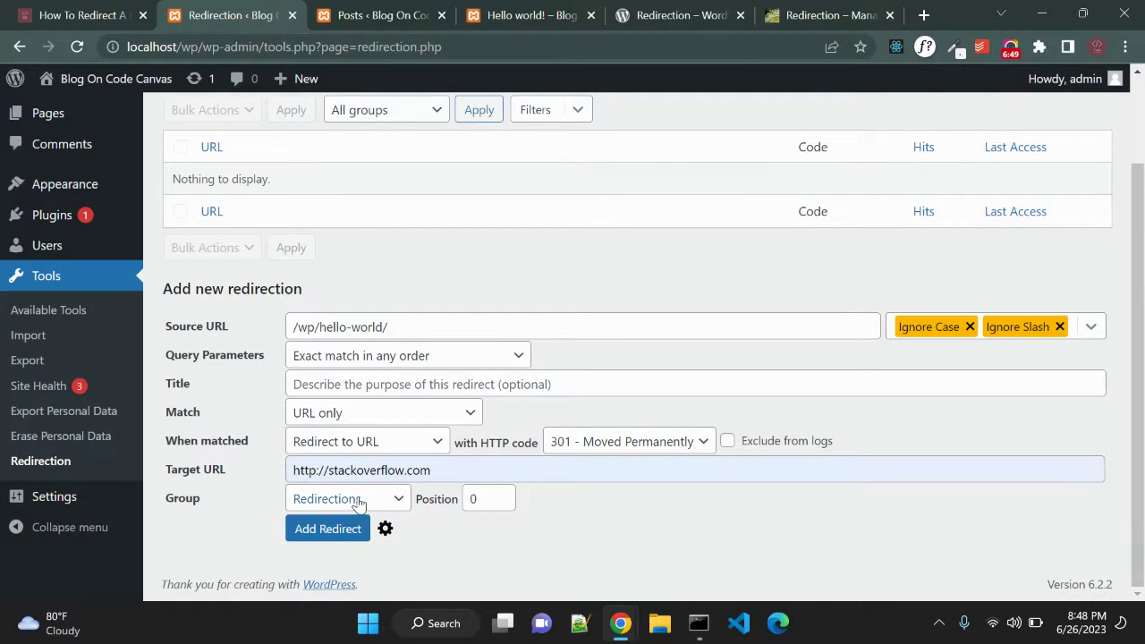
pyautogui.click(338, 532)
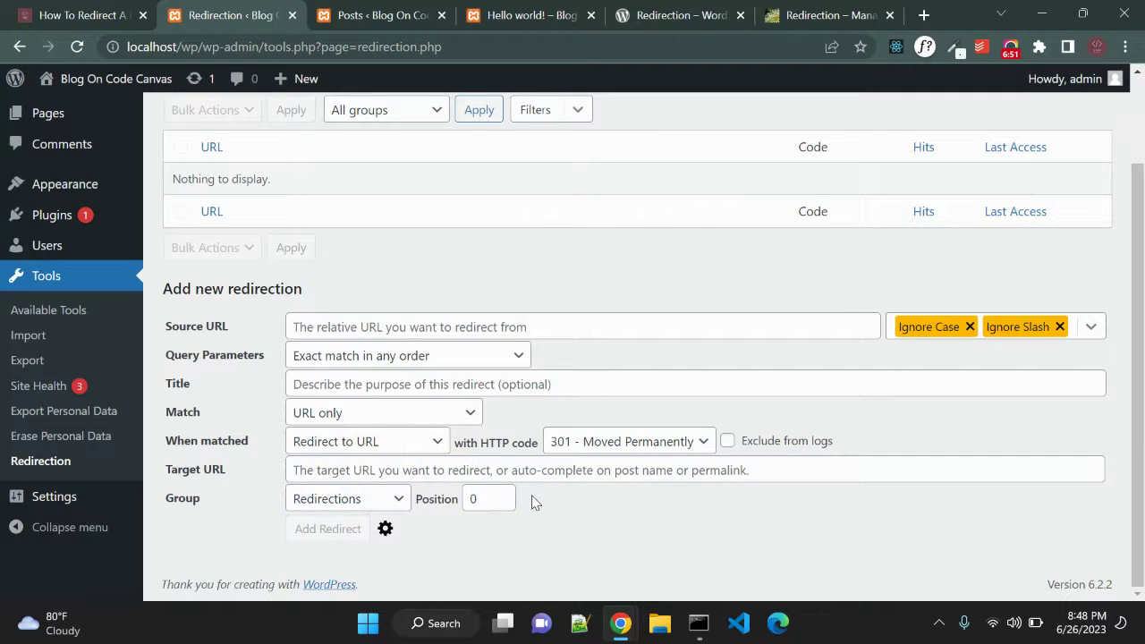
pyautogui.scroll(2, 476, 356)
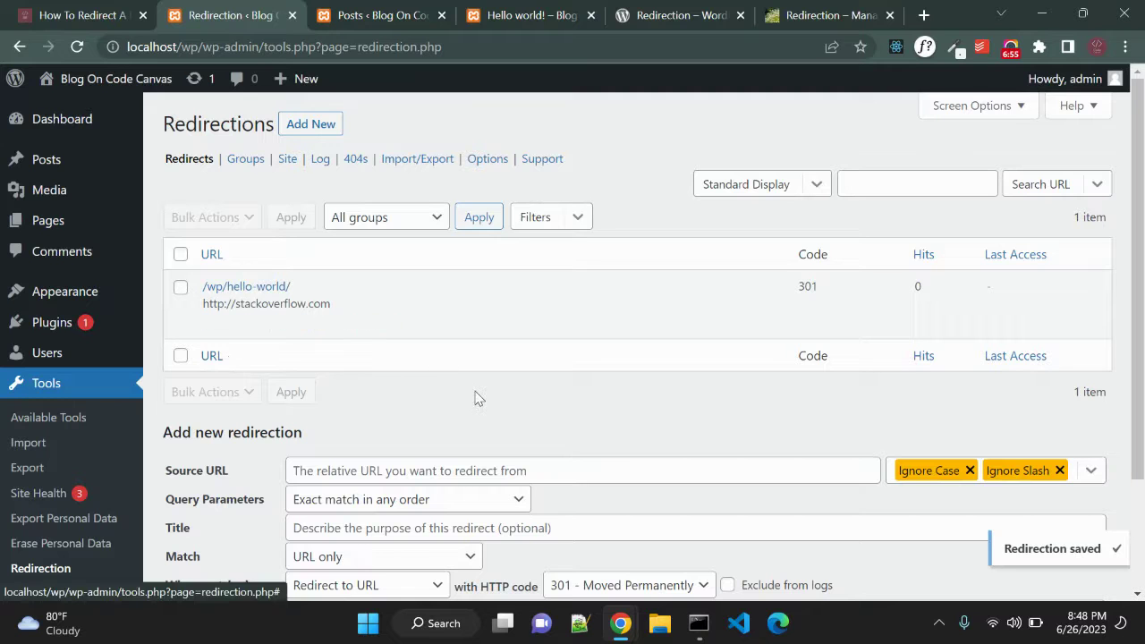
pyautogui.press('super+Tab')
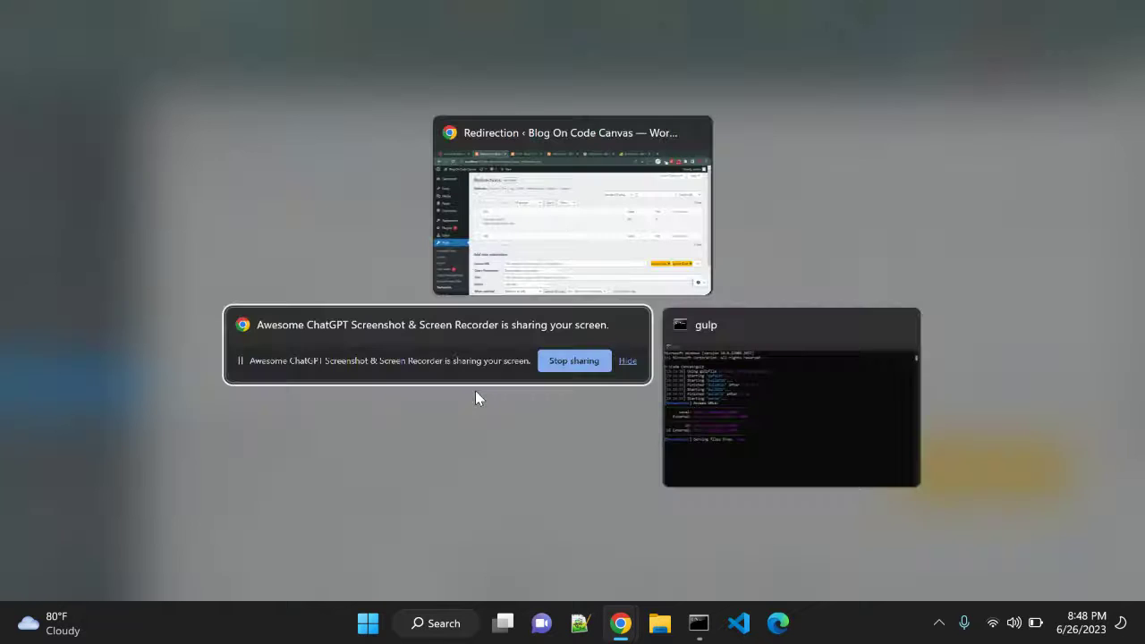
pyautogui.press('Escape')
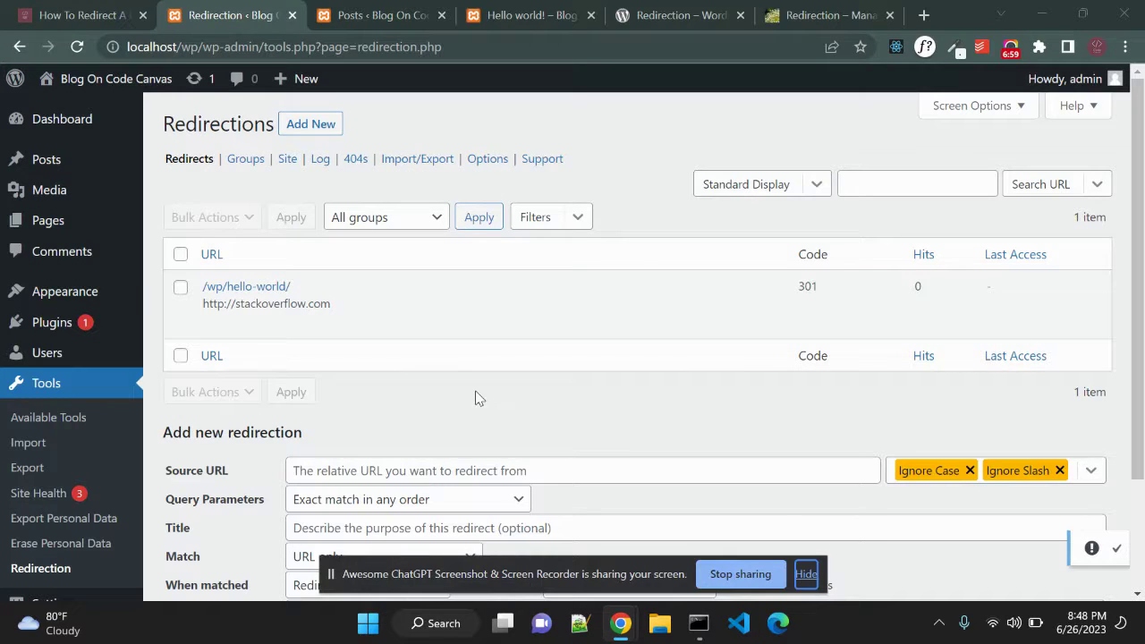
pyautogui.click(805, 573)
pyautogui.hotkey('ctrl', 'shift', 'n')
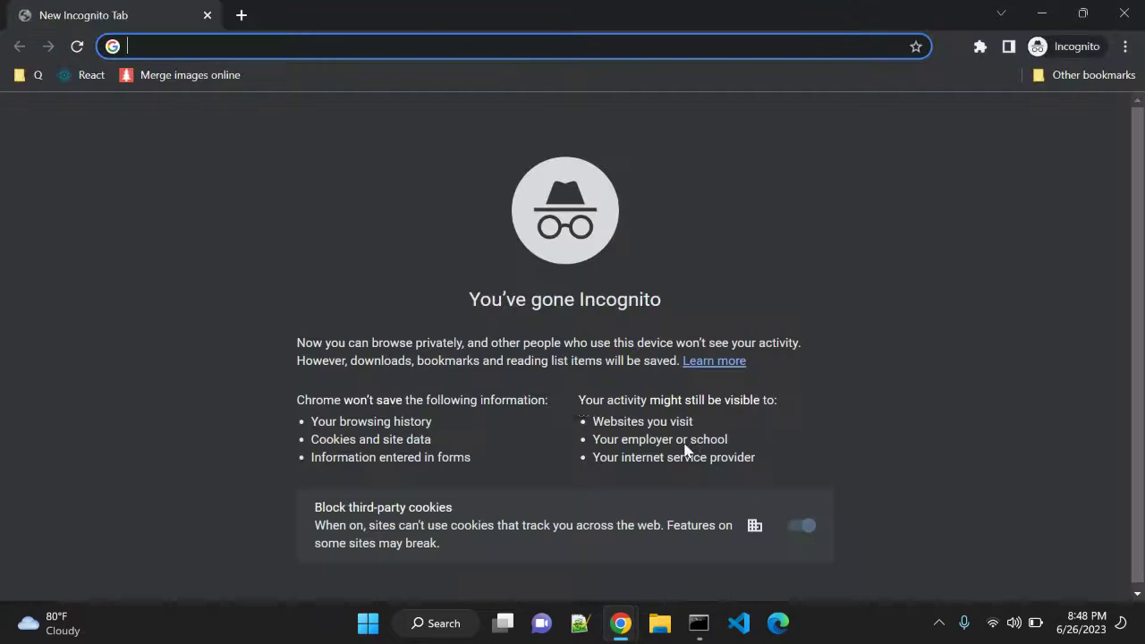
pyautogui.hotkey('ctrl', 'w')
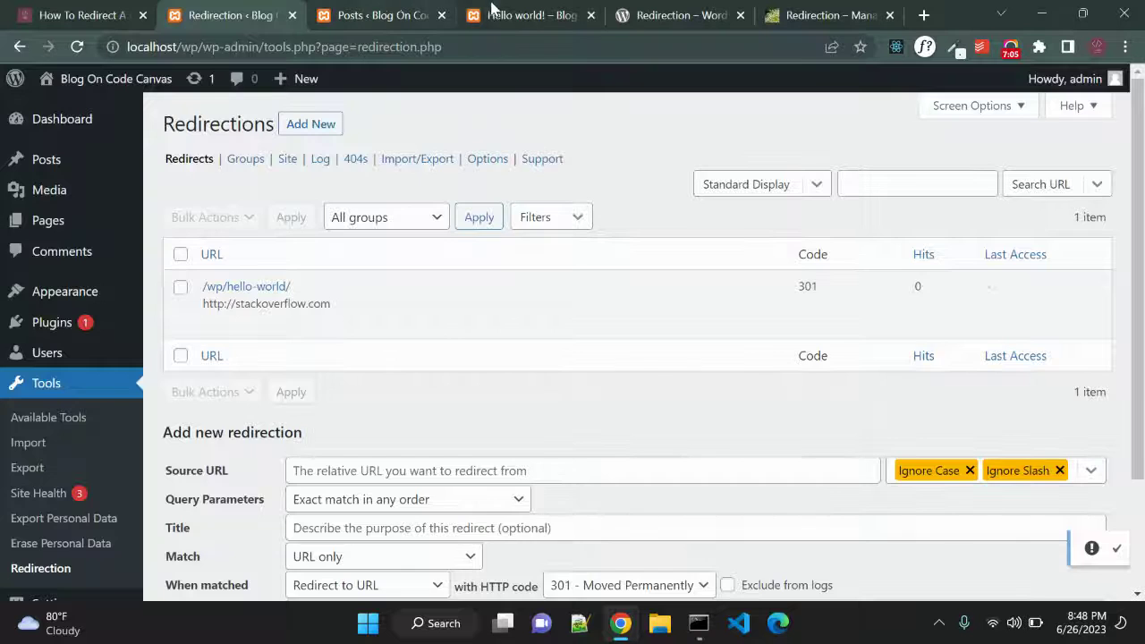
# Copy the Hello world! post's URL, close its tab and load the URL in a new incognito window
pyautogui.click(519, 15)
pyautogui.click(465, 46)
pyautogui.hotkey('ctrl', 'c')
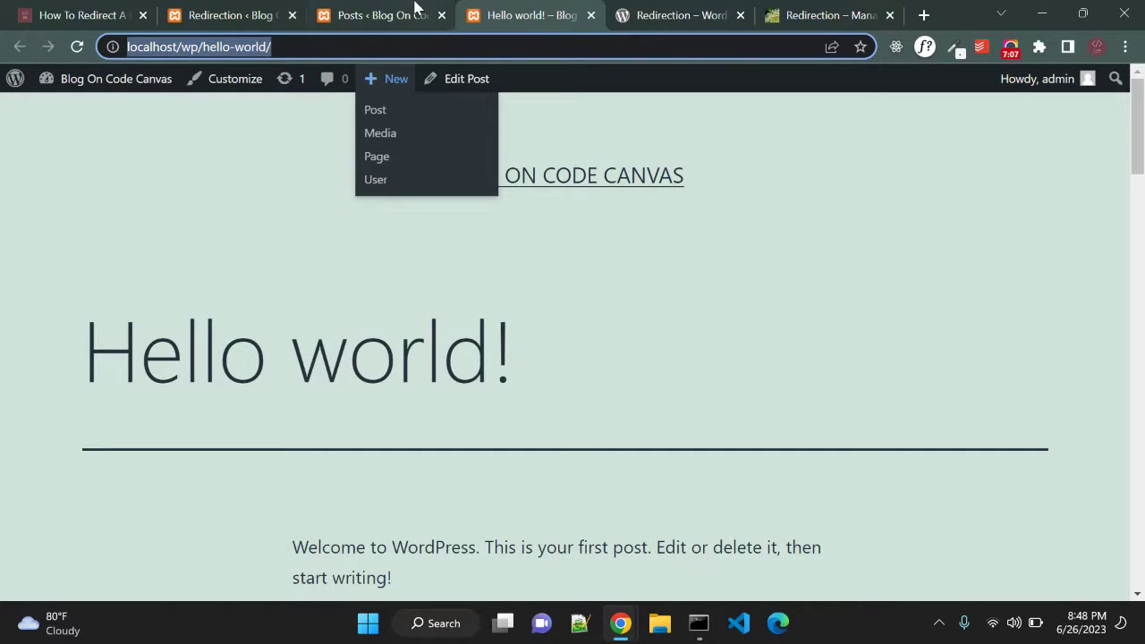
pyautogui.hotkey('ctrl', 'w')
pyautogui.click(293, 27)
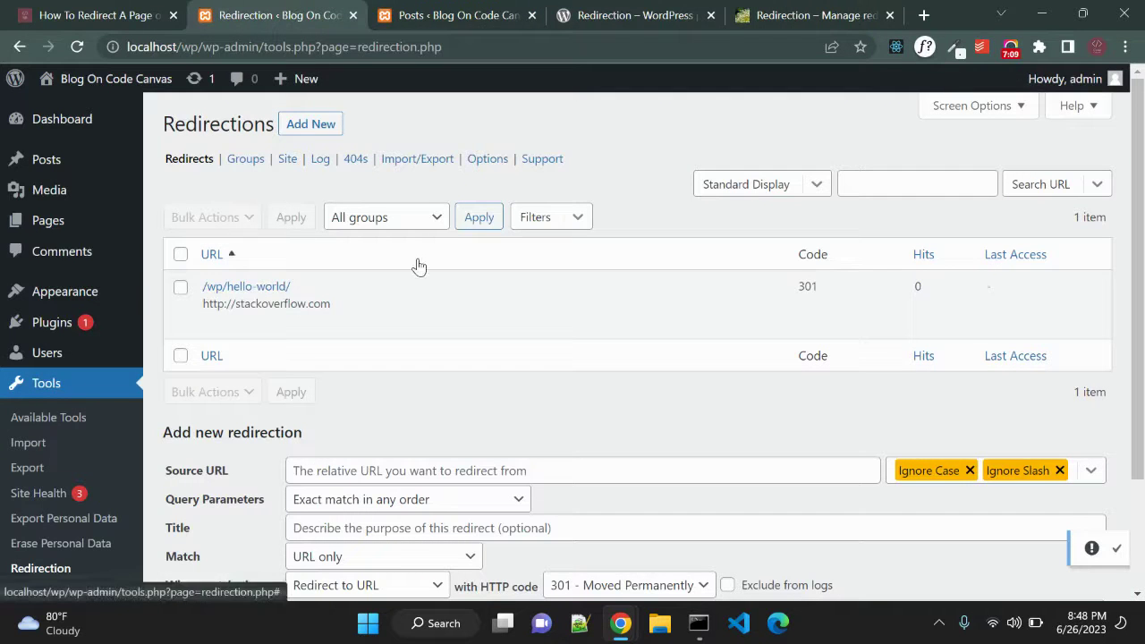
pyautogui.hotkey('ctrl', 'shift', 'n')
pyautogui.hotkey('ctrl', 'v')
pyautogui.press('Return')
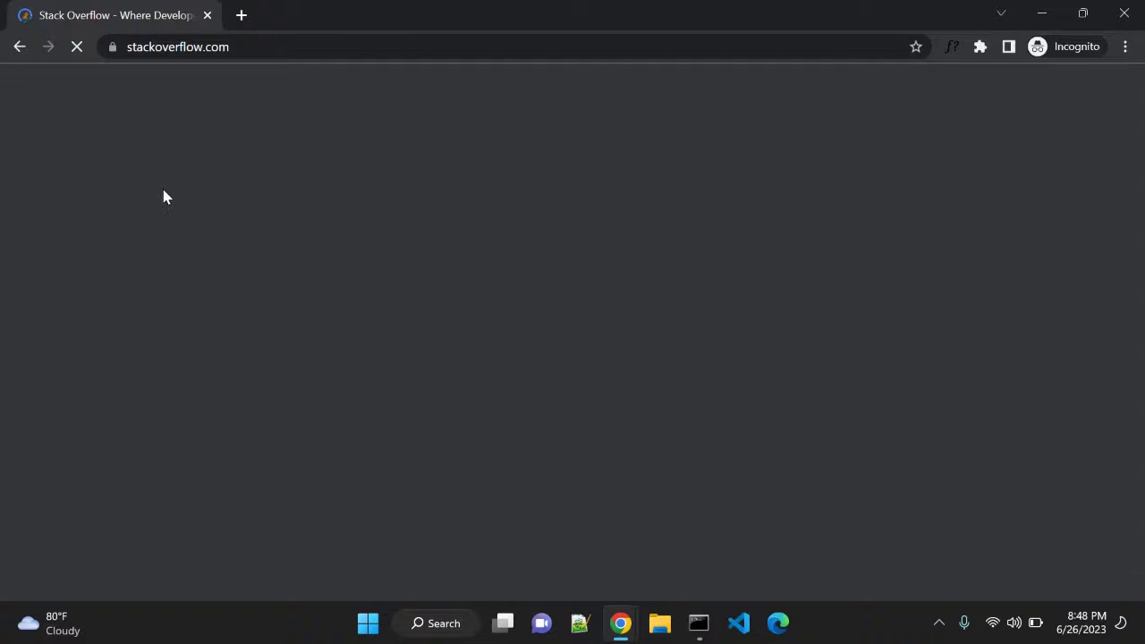
# Check the /wp/hello-world/ redirect's hits in the refreshed redirects list and look over its edit form without saving
pyautogui.hotkey('alt', 'Tab')
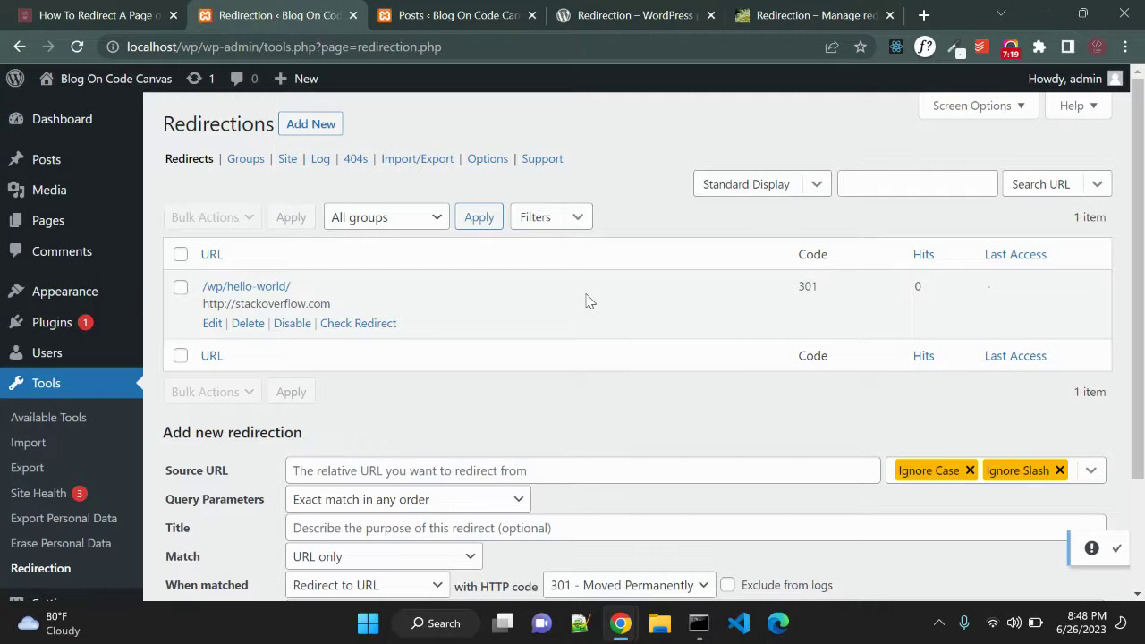
pyautogui.click(593, 261)
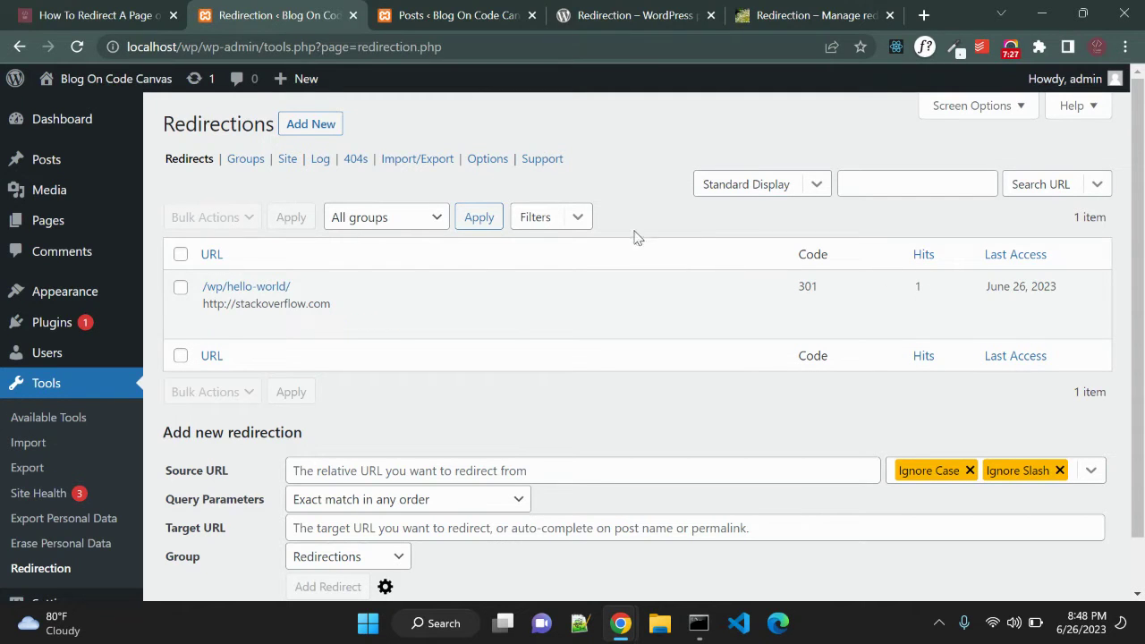
pyautogui.moveTo(234, 295)
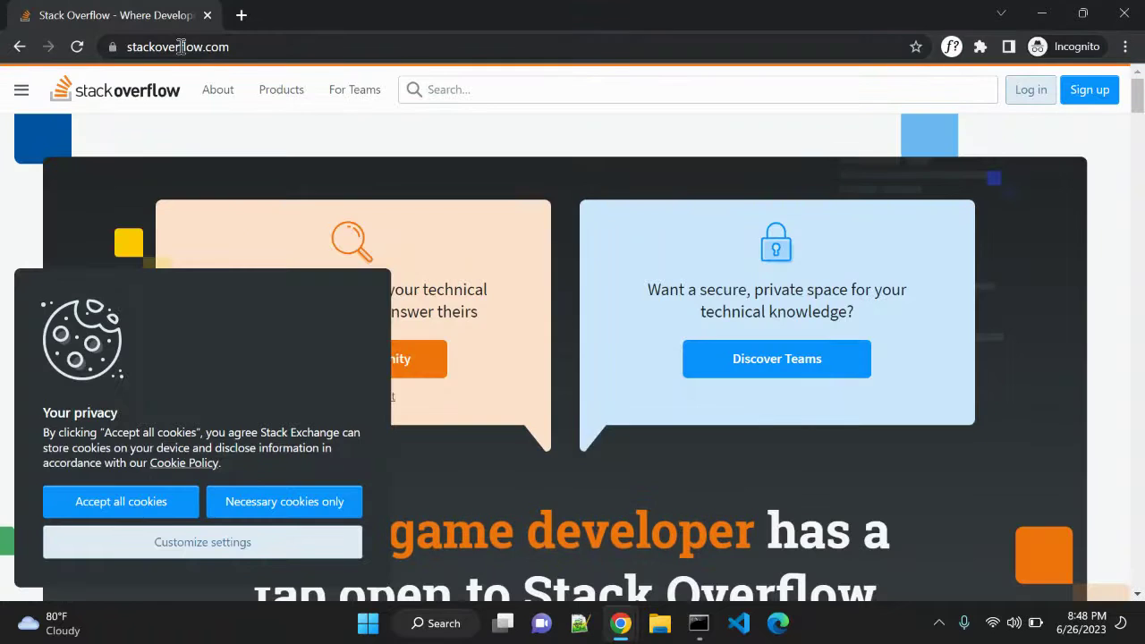
pyautogui.hotkey('alt', 'Tab')
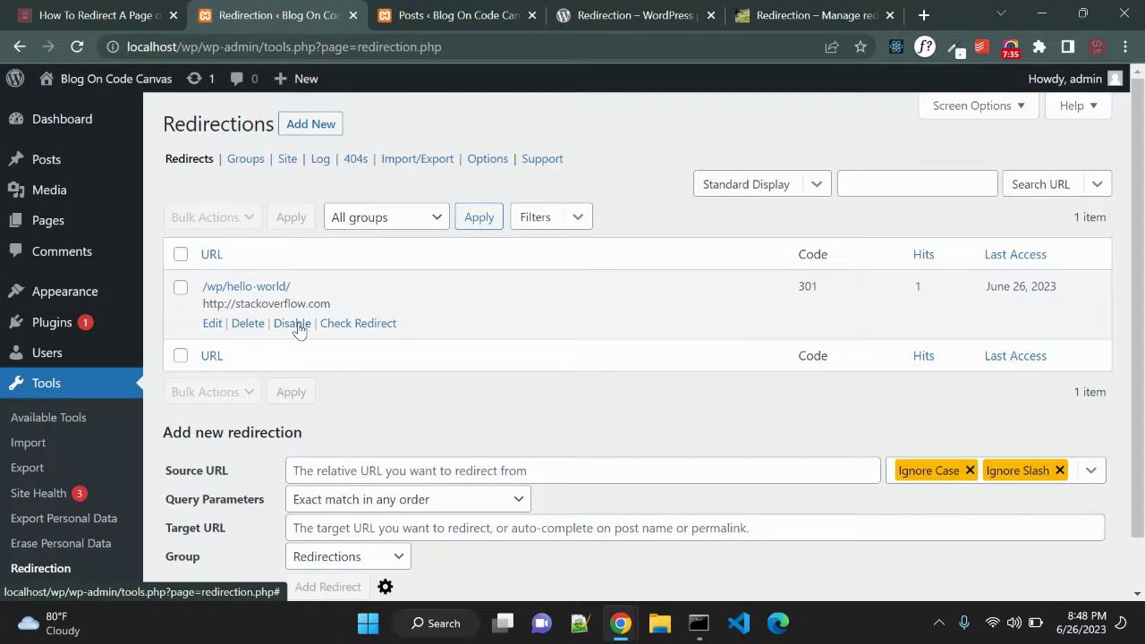
pyautogui.click(212, 324)
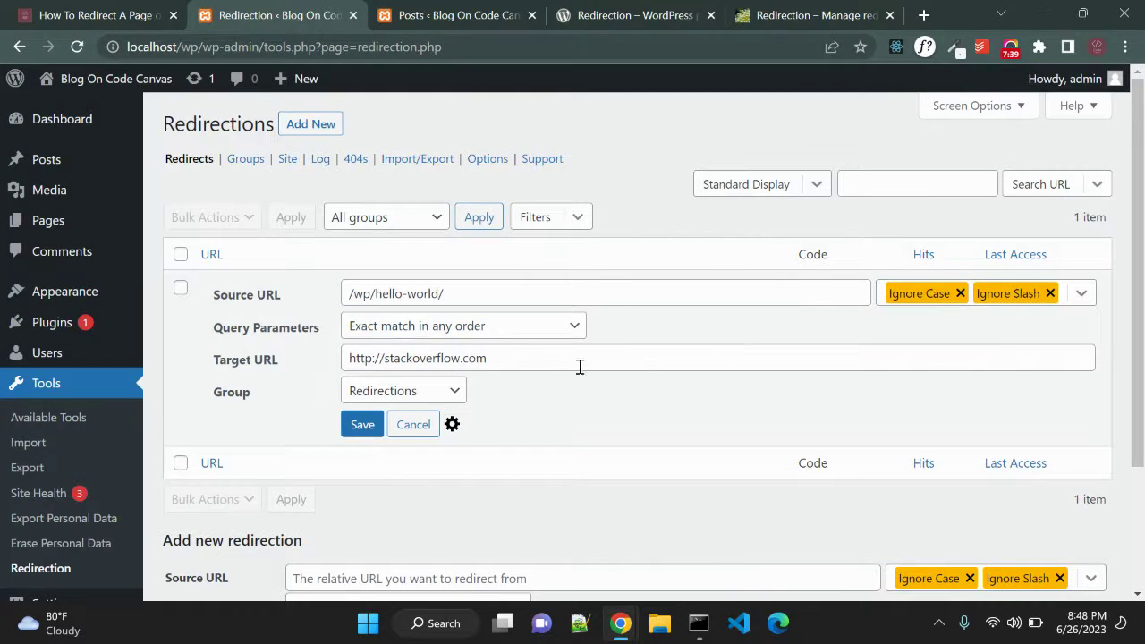
pyautogui.click(414, 424)
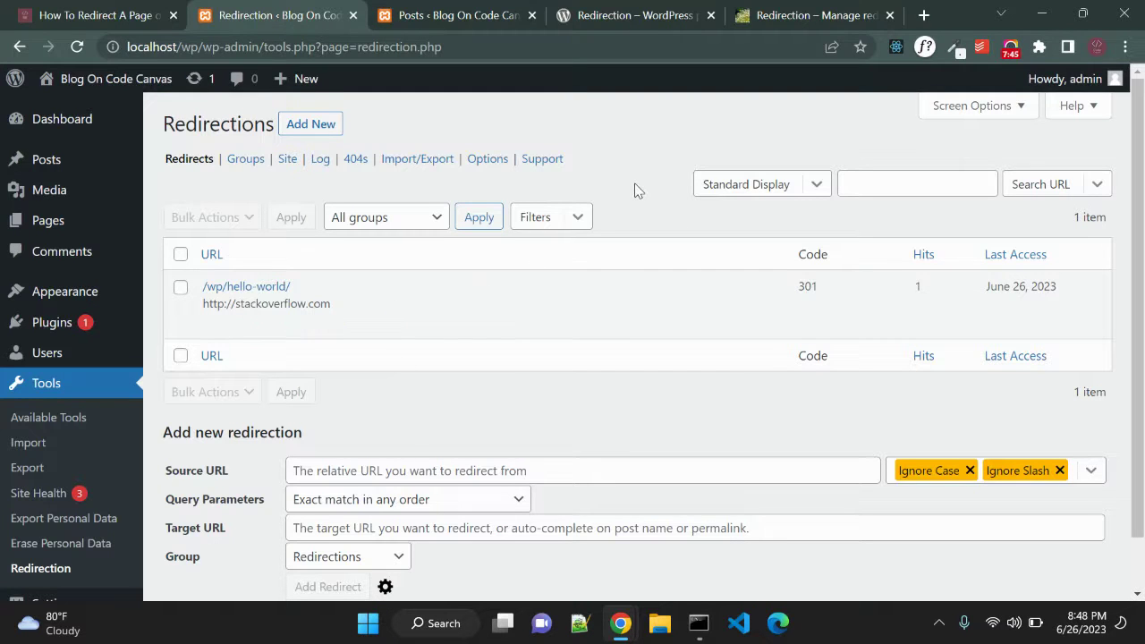
# Review the automated redirects entry in the outline of three redirect methods and return to the redirects list
pyautogui.click(157, 13)
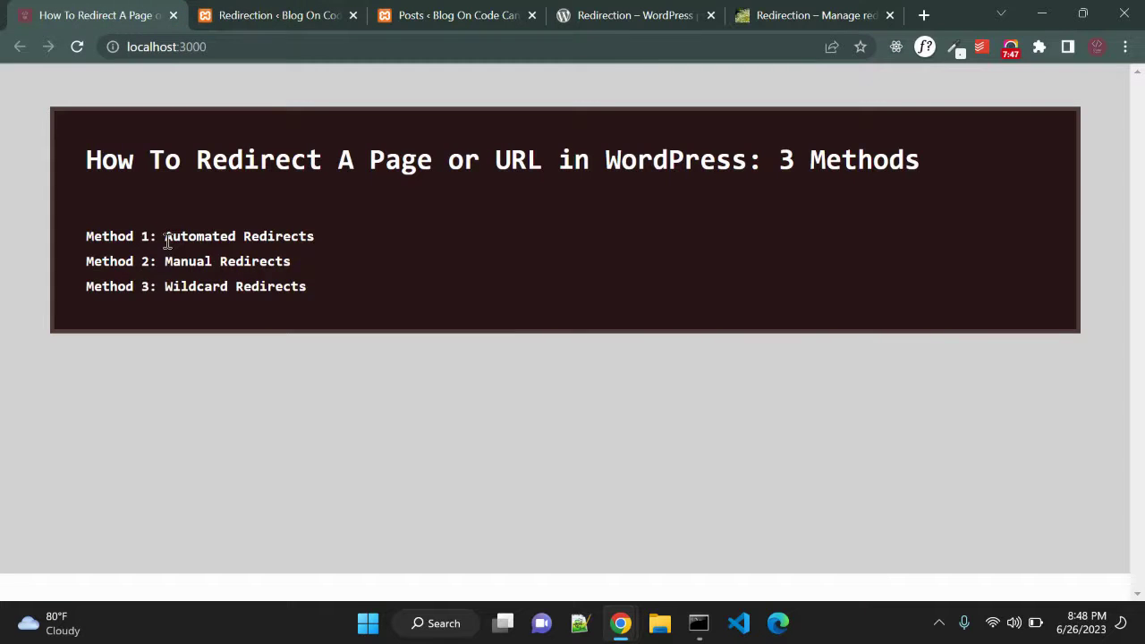
pyautogui.moveTo(166, 237); pyautogui.dragTo(315, 231)
pyautogui.click(377, 262)
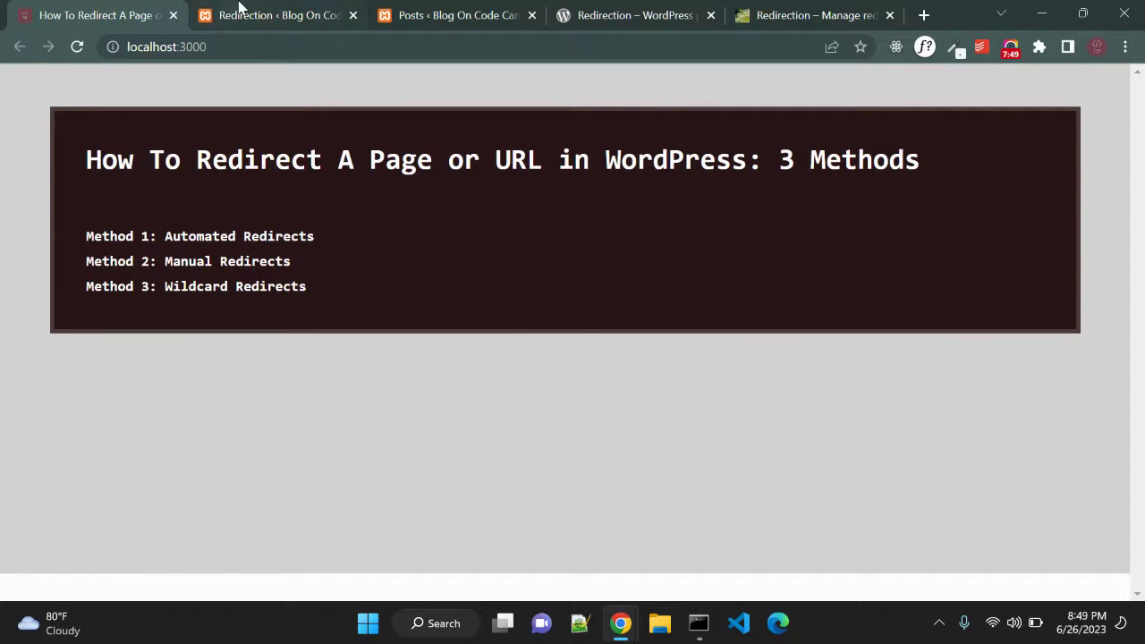
pyautogui.click(239, 9)
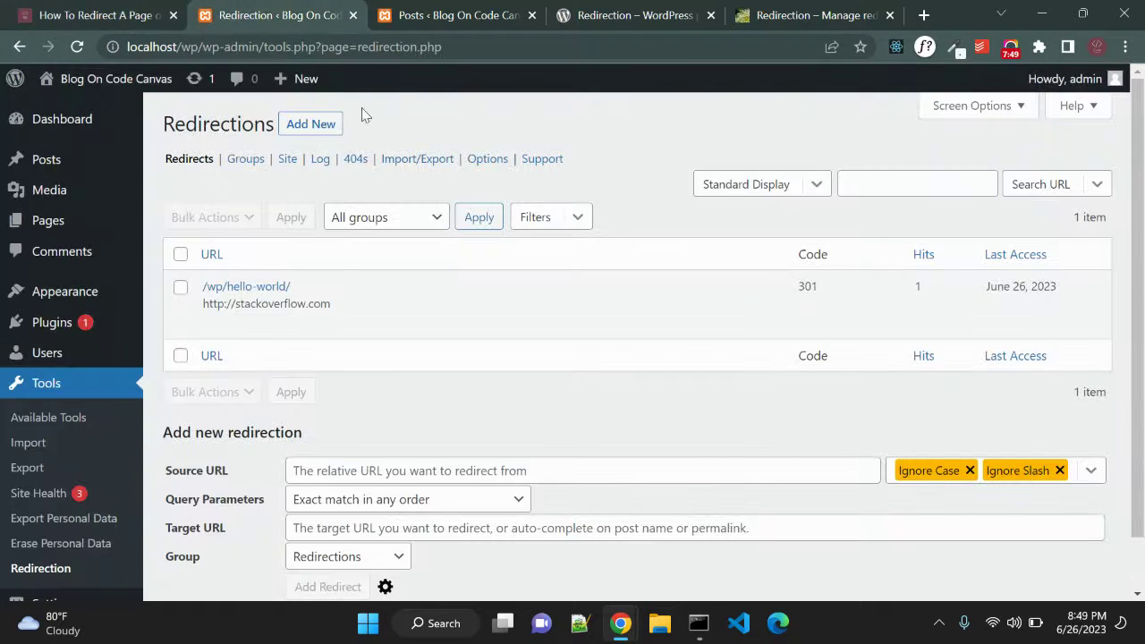
# Quick-edit the Hello world! post, setting its slug to hello-world-new and its title to Hello world New!, and update it
pyautogui.click(447, 15)
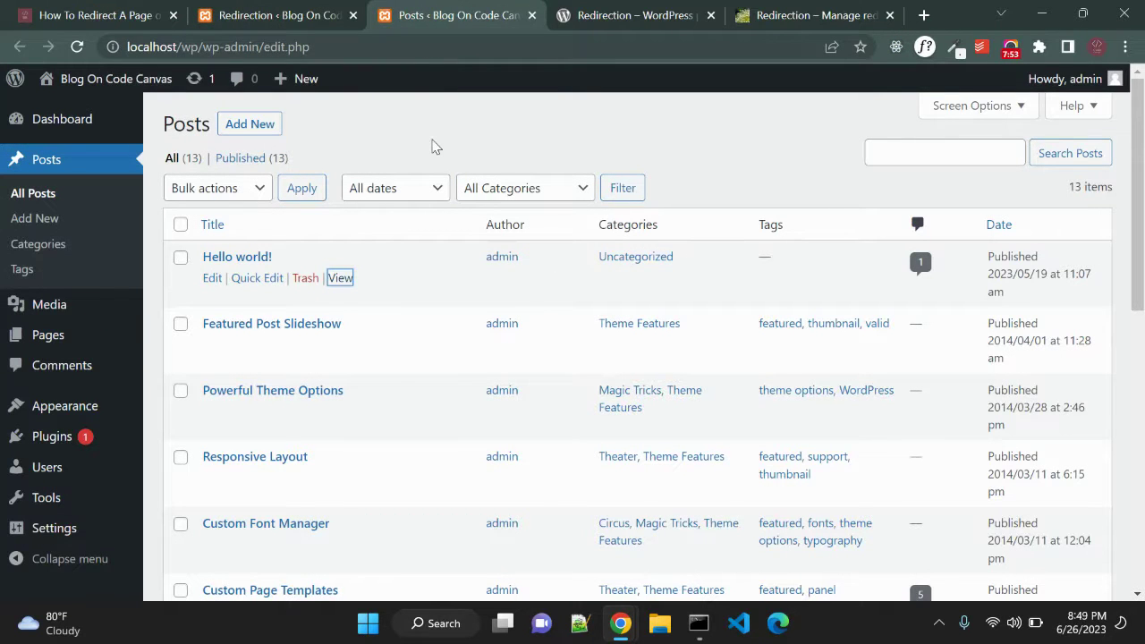
pyautogui.click(267, 278)
pyautogui.click(370, 324)
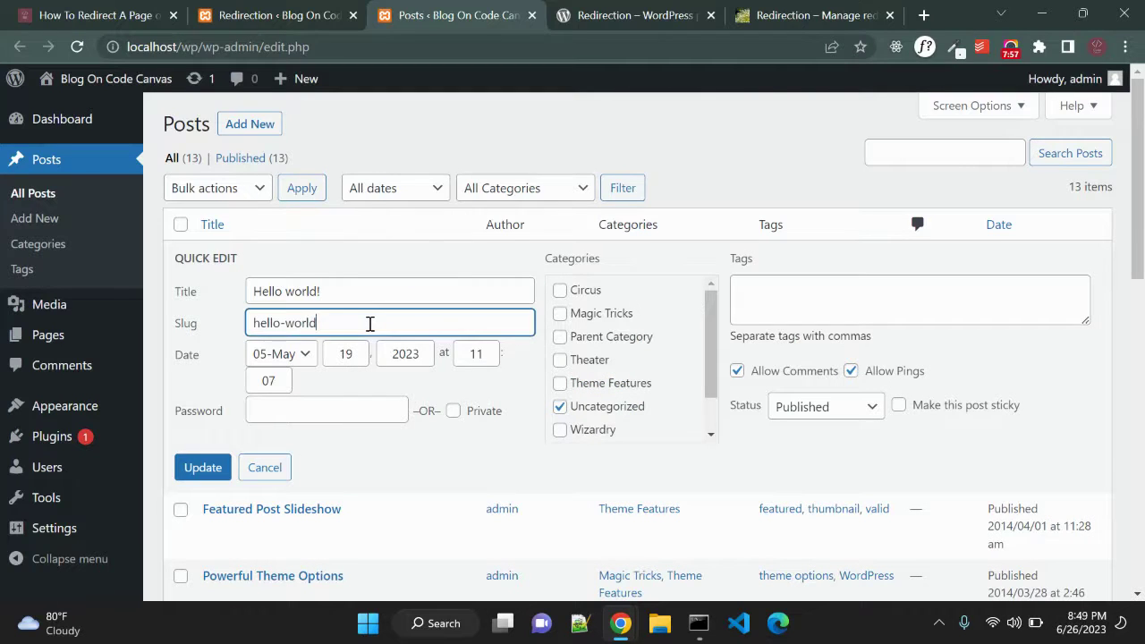
pyautogui.write('-new')
pyautogui.click(349, 291)
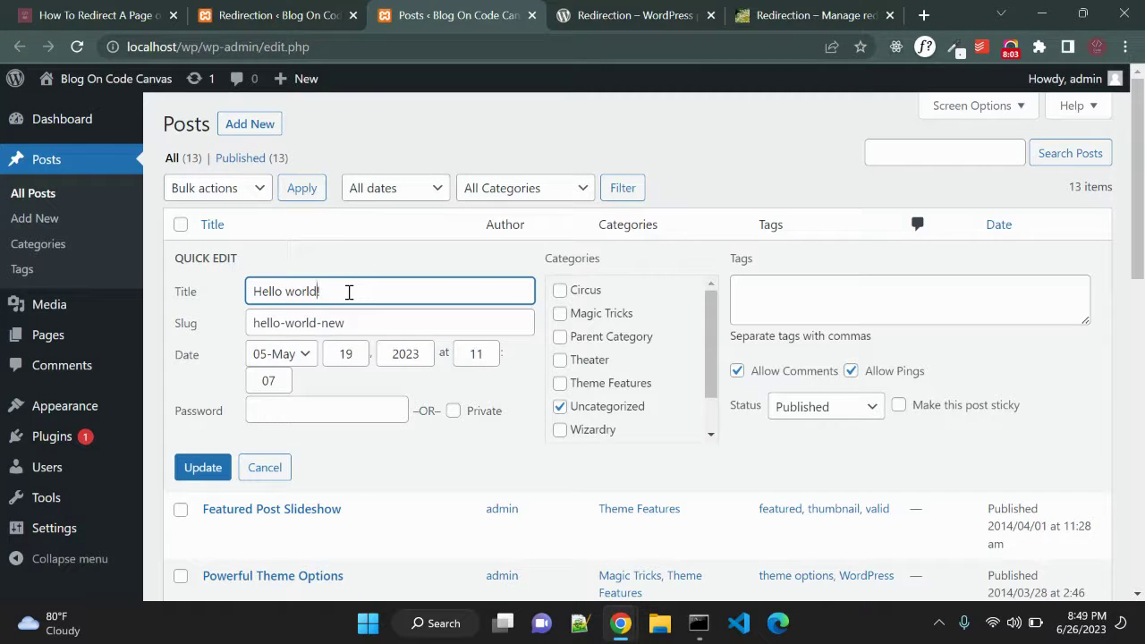
pyautogui.write('New!')
pyautogui.click(212, 468)
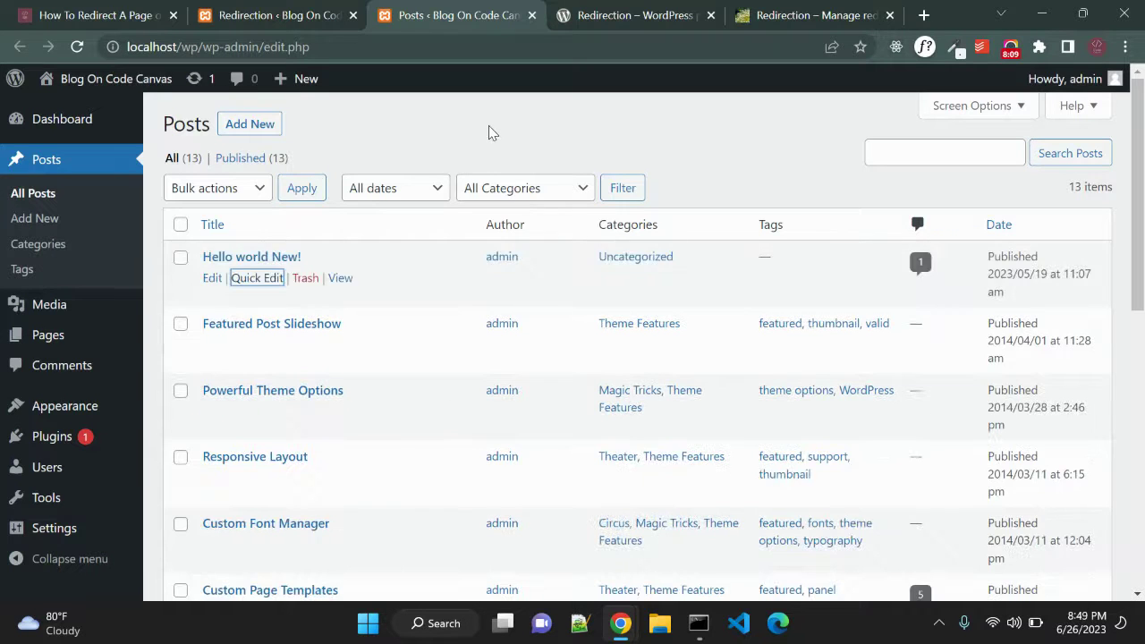
pyautogui.hotkey('alt', 'Tab')
pyautogui.click(314, 49)
pyautogui.hotkey('ctrl', 'v')
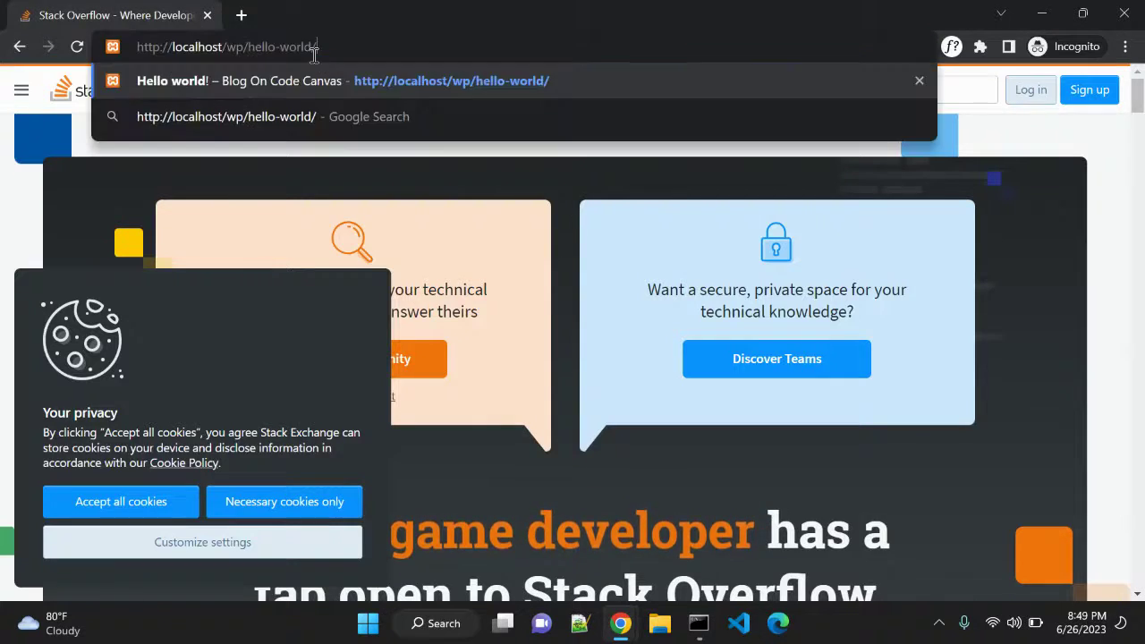
pyautogui.press('Return')
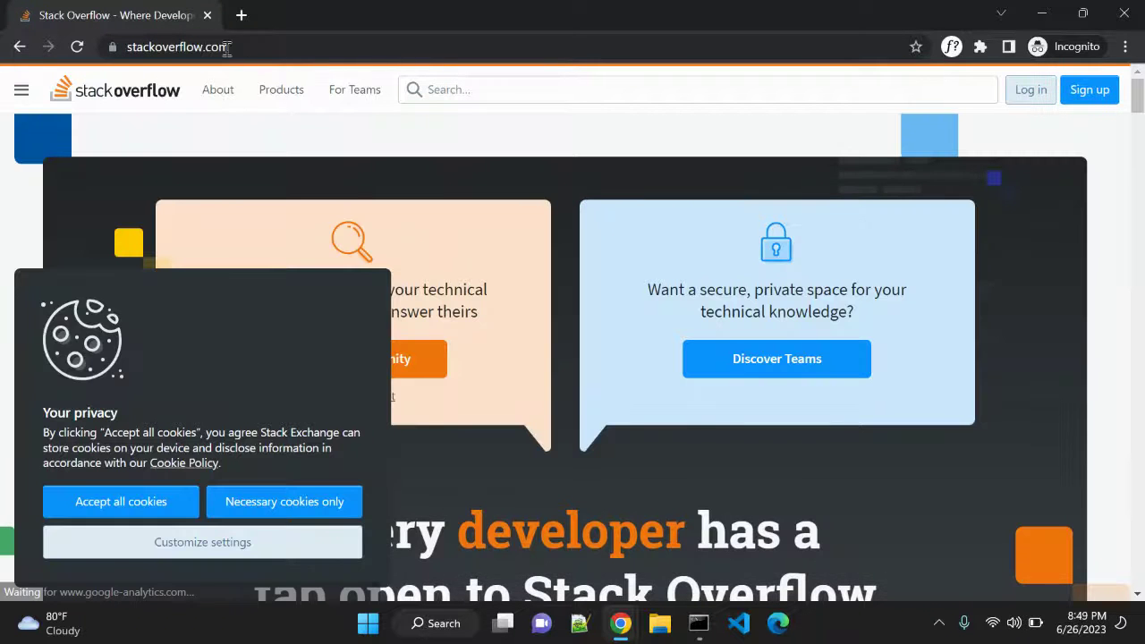
pyautogui.hotkey('alt', 'Tab')
pyautogui.click(268, 15)
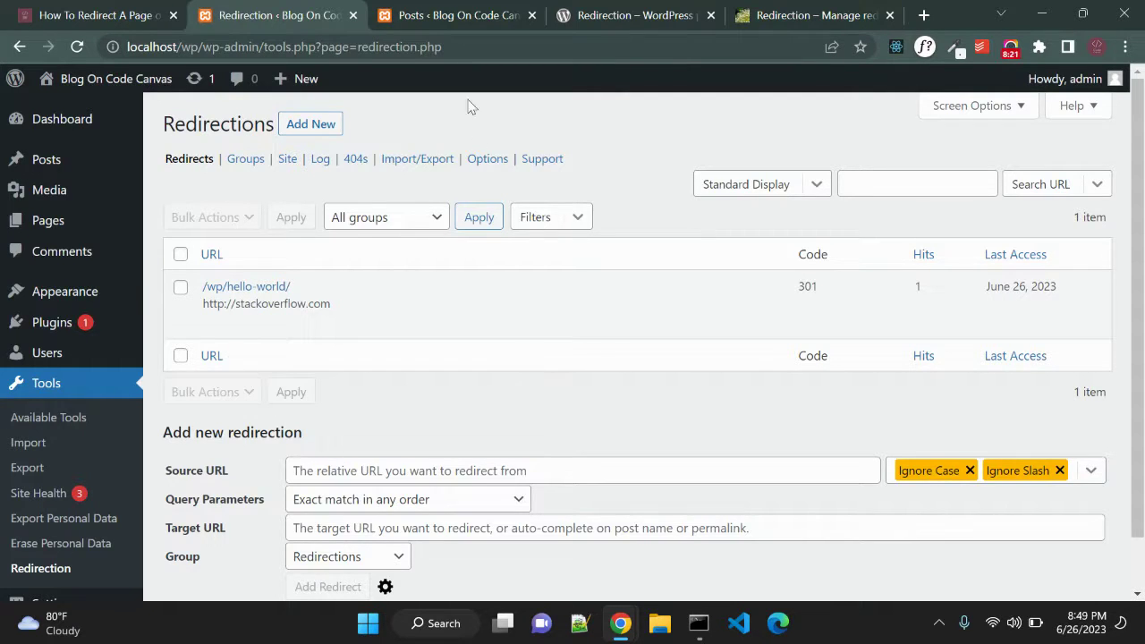
# View the Hello world New! post from the posts list in a new tab and examine its URL slug
pyautogui.click(447, 16)
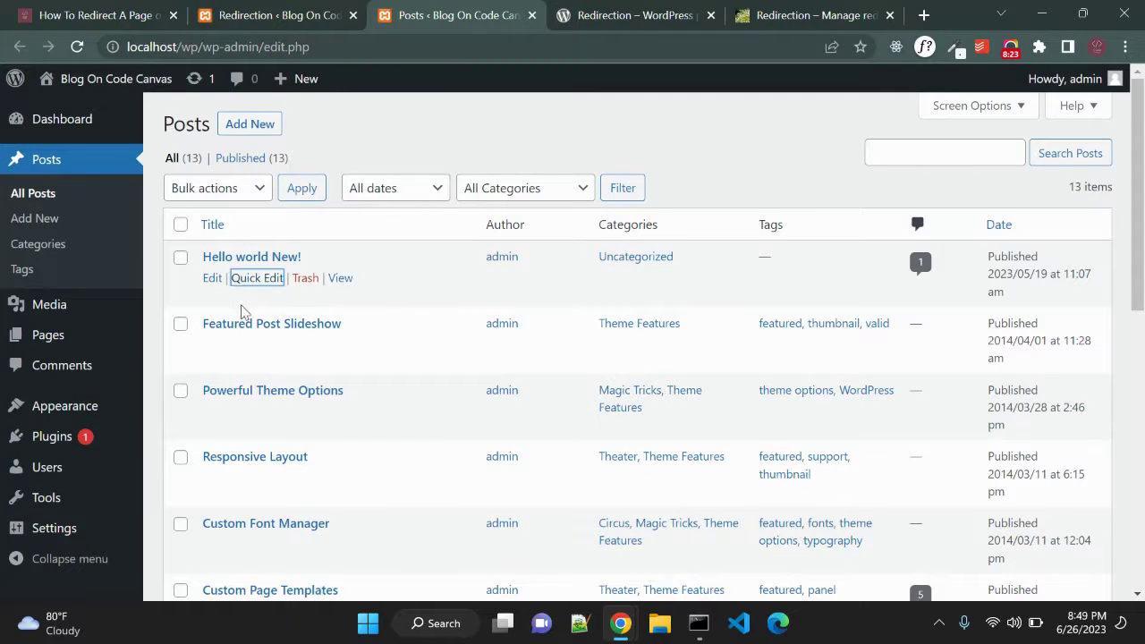
pyautogui.click(416, 127)
pyautogui.keyDown('ctrl'); pyautogui.click(340, 278); pyautogui.keyUp('ctrl')
pyautogui.click(501, 14)
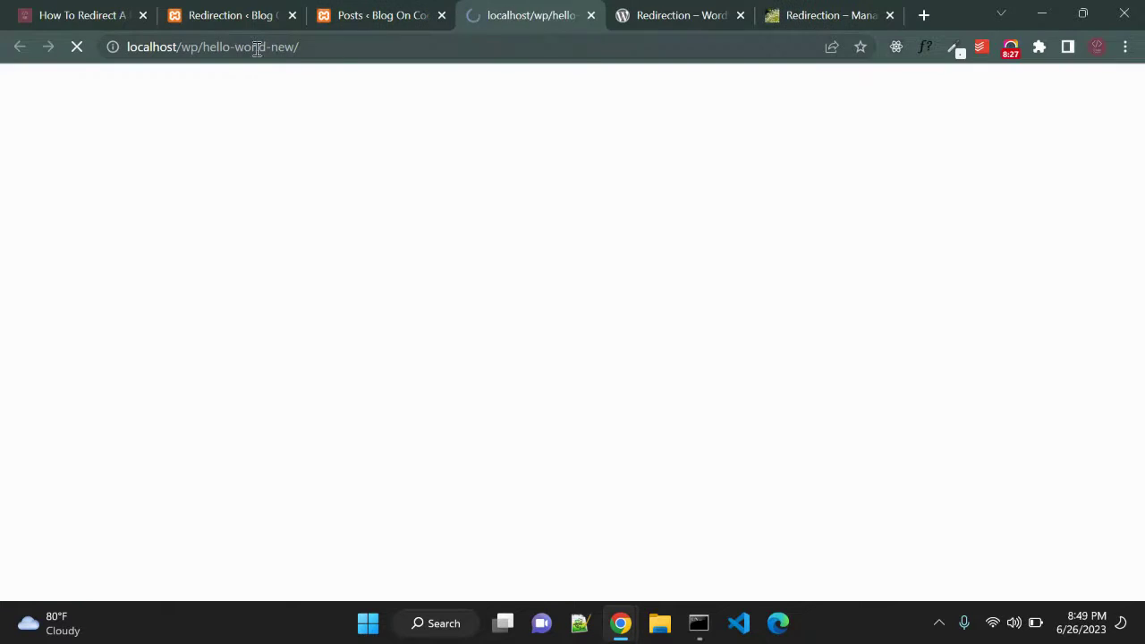
pyautogui.moveTo(204, 46); pyautogui.dragTo(284, 47)
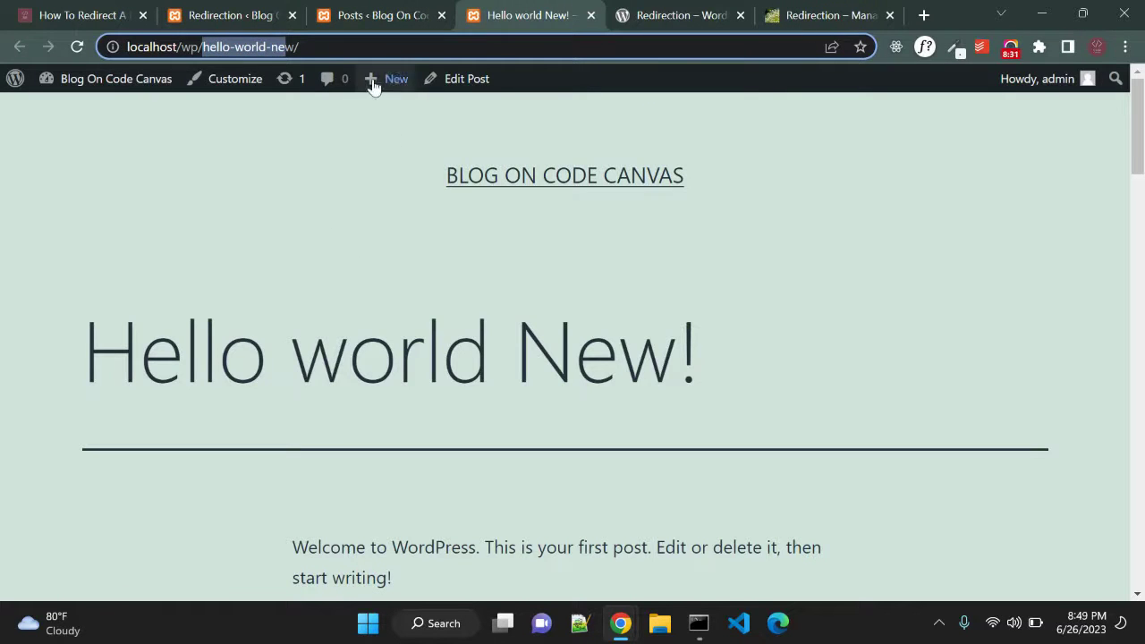
# Copy the Hello world New! post's URL and load it in a new tab of the incognito window
pyautogui.click(348, 46)
pyautogui.hotkey('ctrl', 'a')
pyautogui.hotkey('ctrl', 'c')
pyautogui.hotkey('alt', 'Tab')
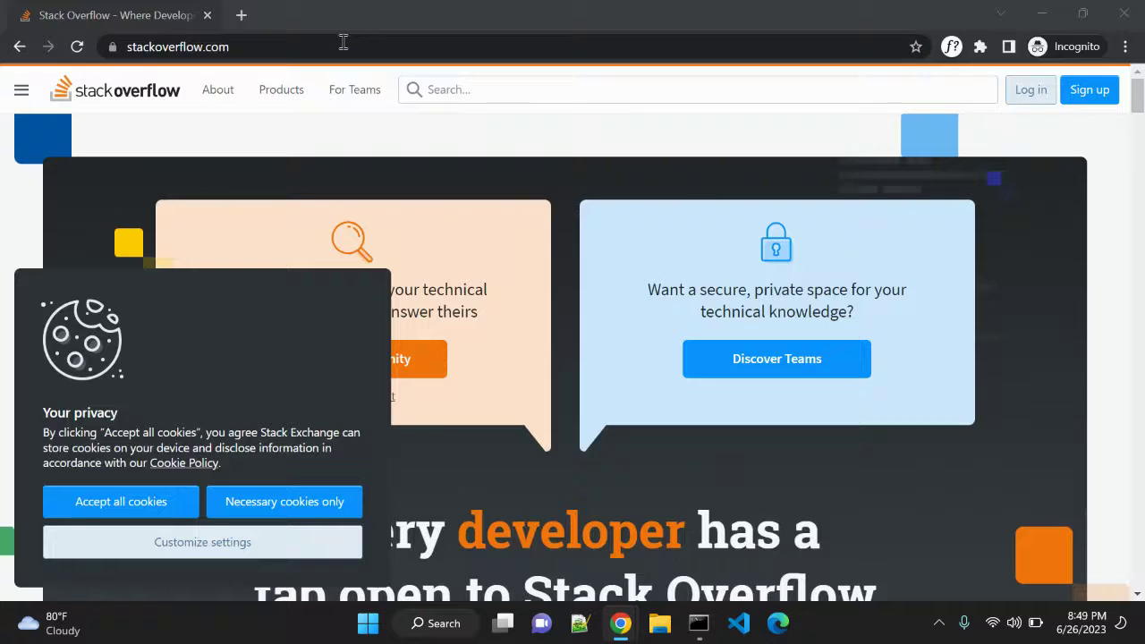
pyautogui.hotkey('ctrl', 't')
pyautogui.hotkey('ctrl', 'v')
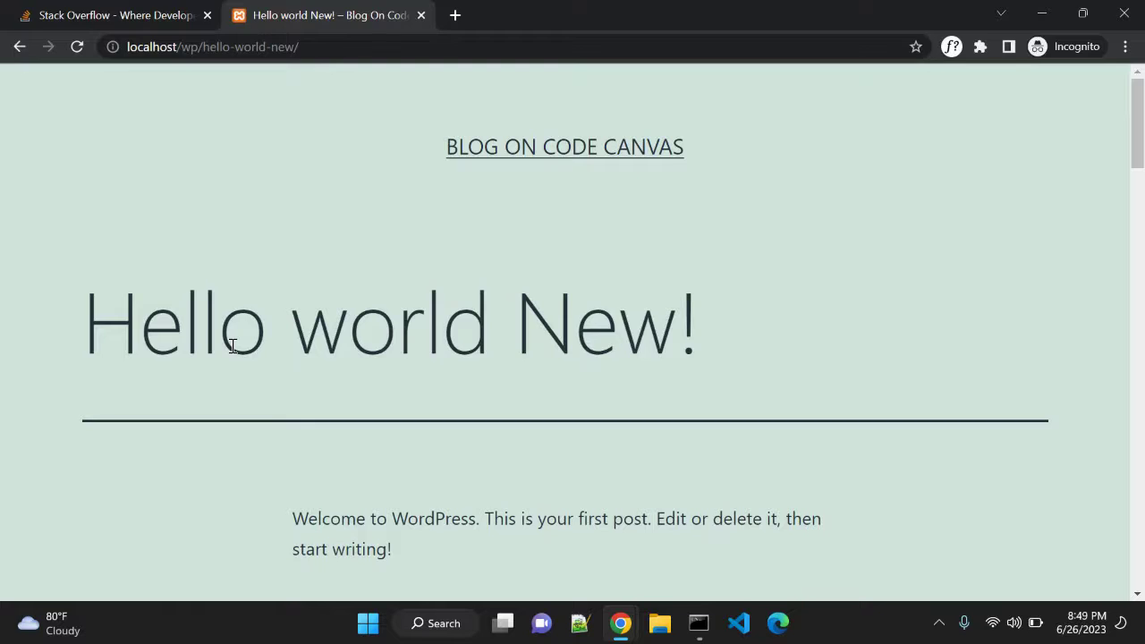
pyautogui.hotkey('alt', 'Tab')
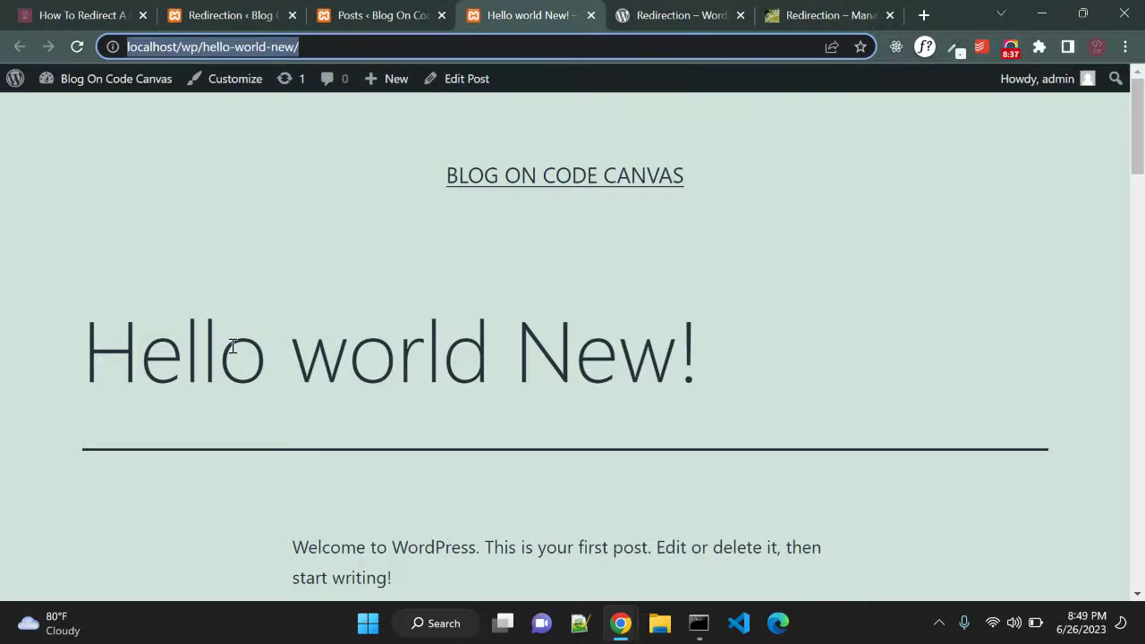
pyautogui.click(246, 10)
pyautogui.click(295, 46)
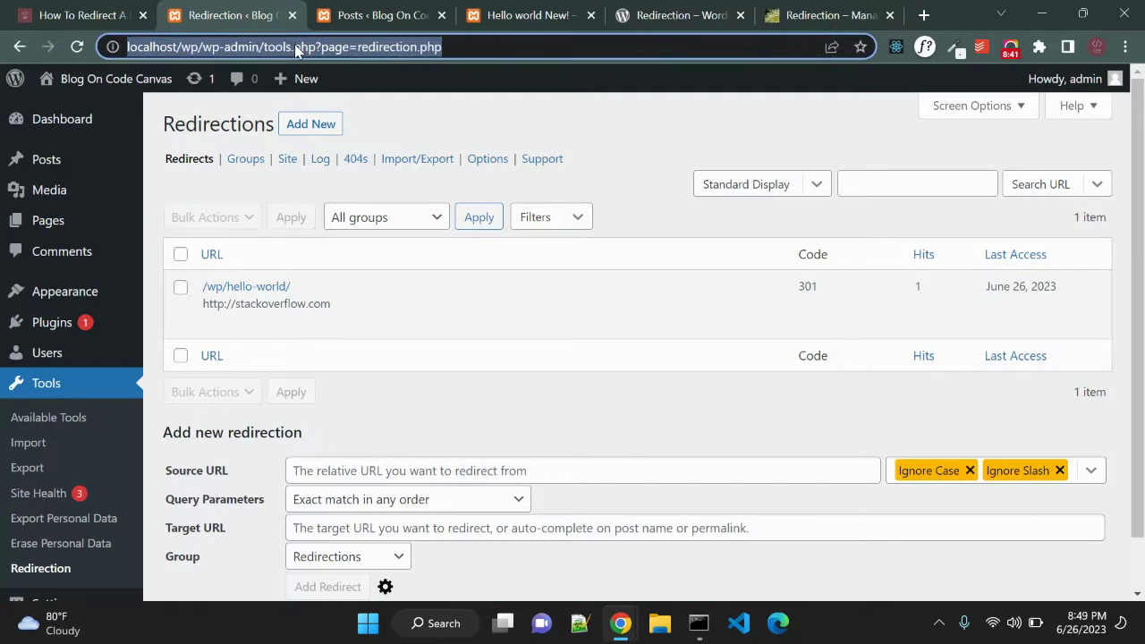
pyautogui.press('Return')
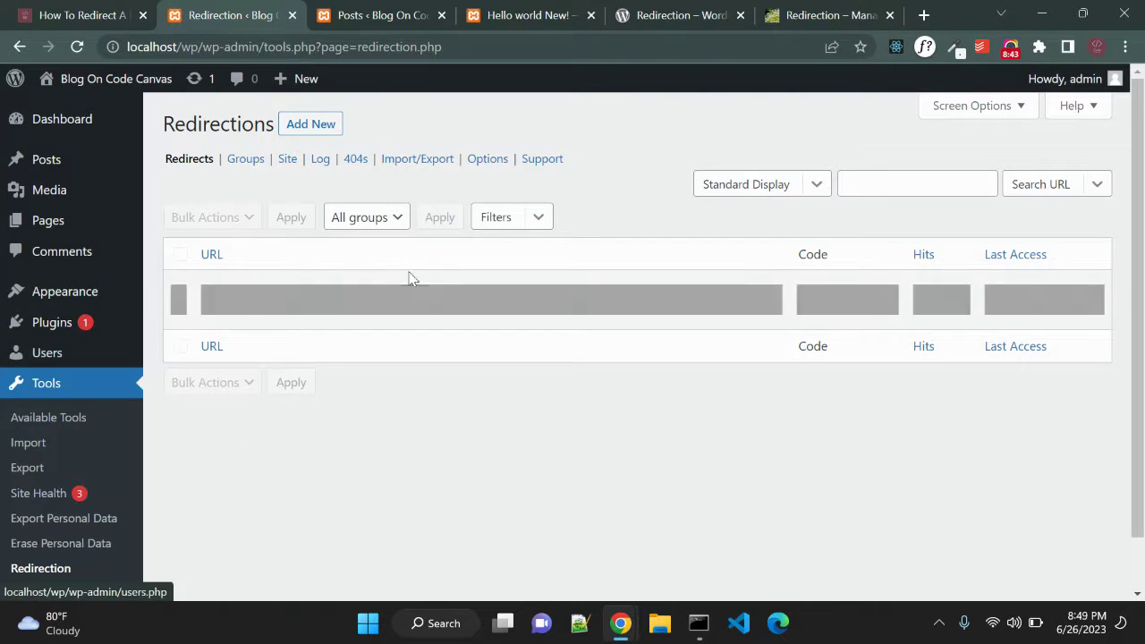
pyautogui.moveTo(221, 321)
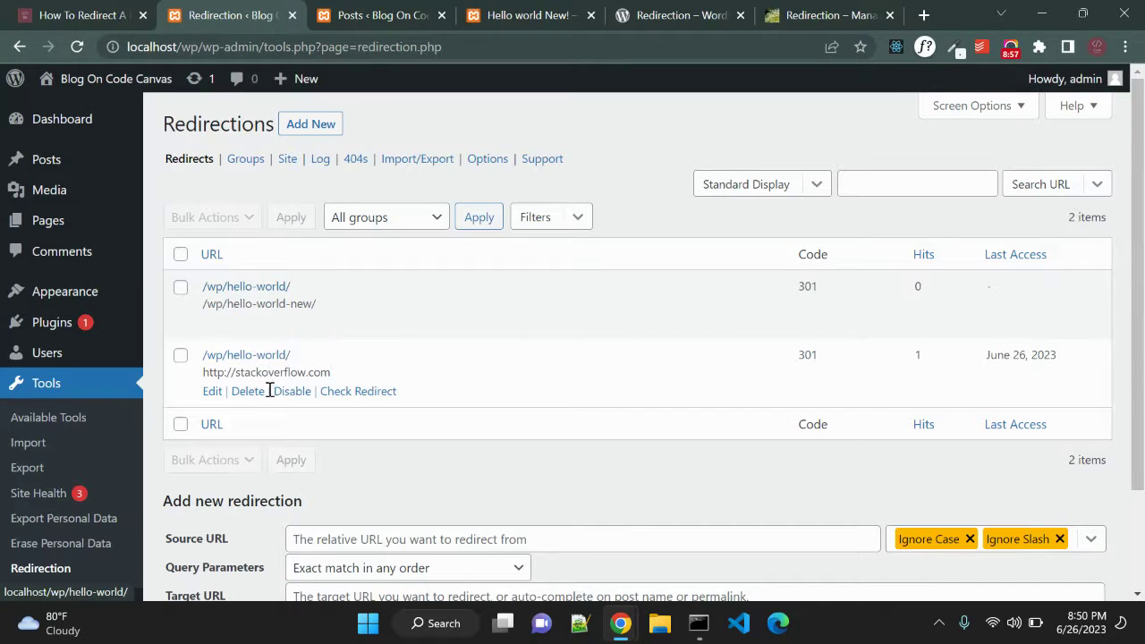
pyautogui.click(291, 391)
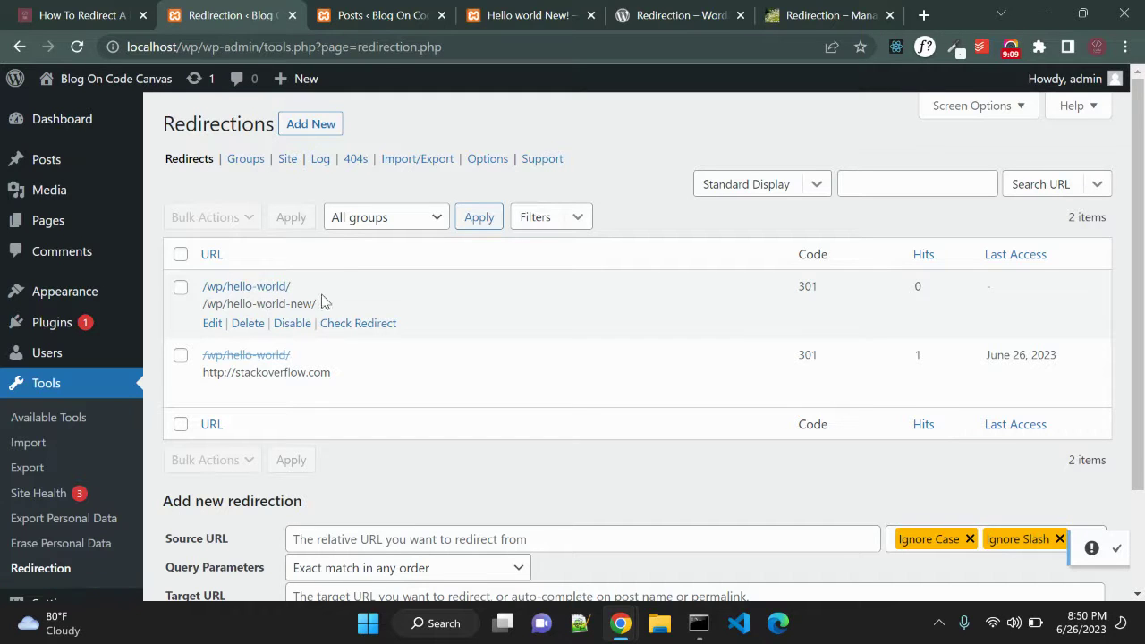
# Load the old URL localhost/wp/hello-world/ in the incognito window, close that window and return to the redirects list
pyautogui.hotkey('alt', 'Tab')
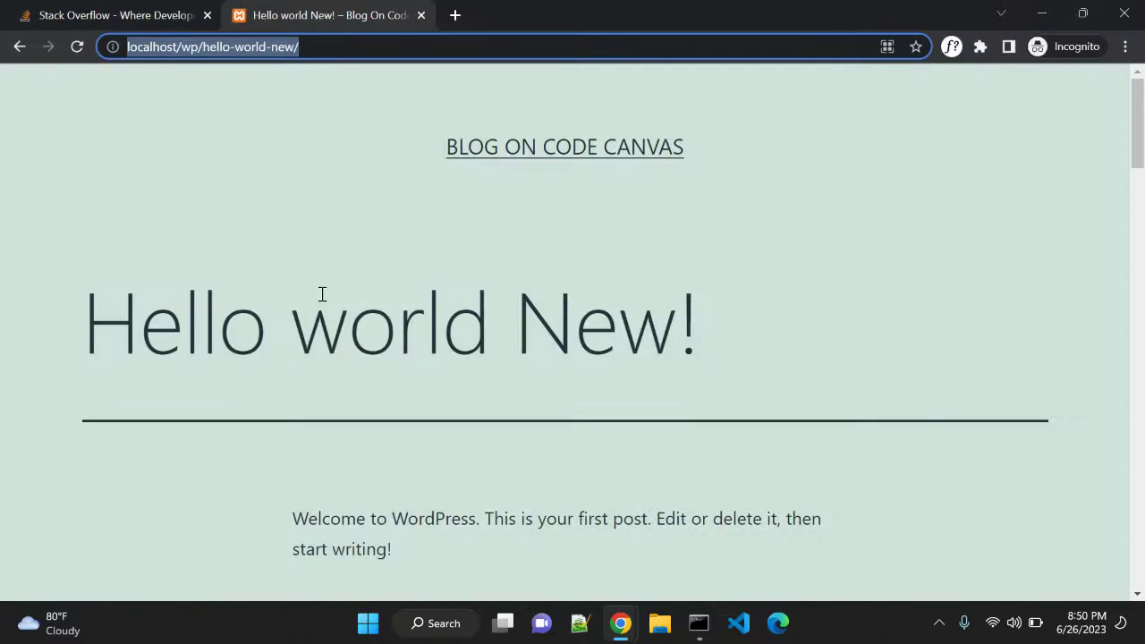
pyautogui.press('End')
pyautogui.hotkey('ctrl', 'shift', 'Left')
pyautogui.press('BackSpace')
pyautogui.press('BackSpace')
pyautogui.write('/')
pyautogui.press('Return')
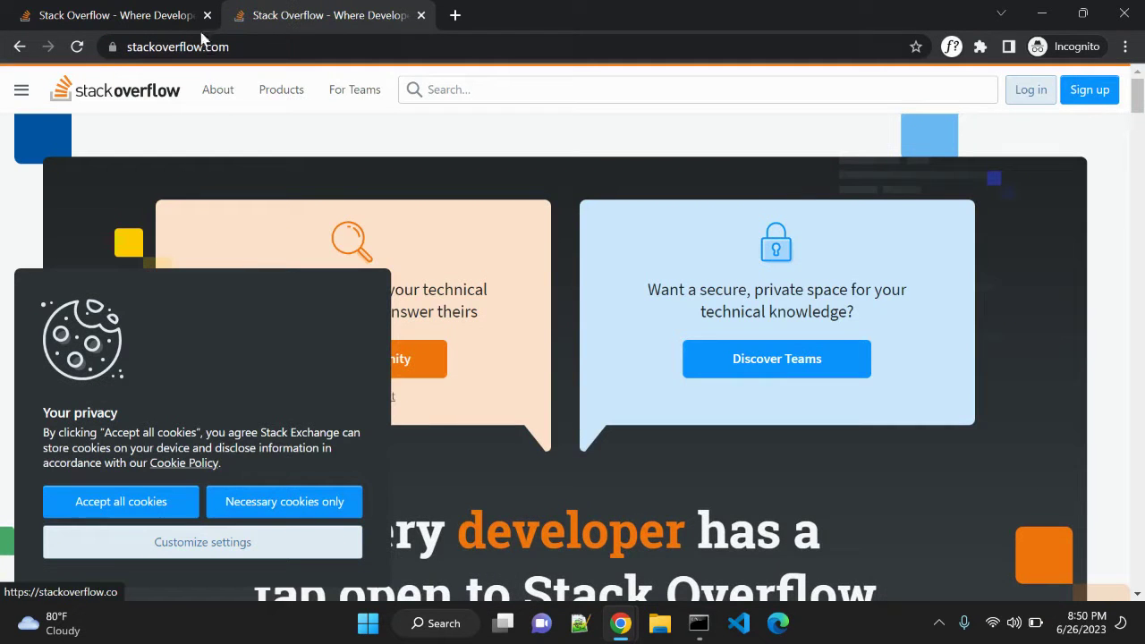
pyautogui.click(207, 15)
pyautogui.hotkey('alt', 'Tab')
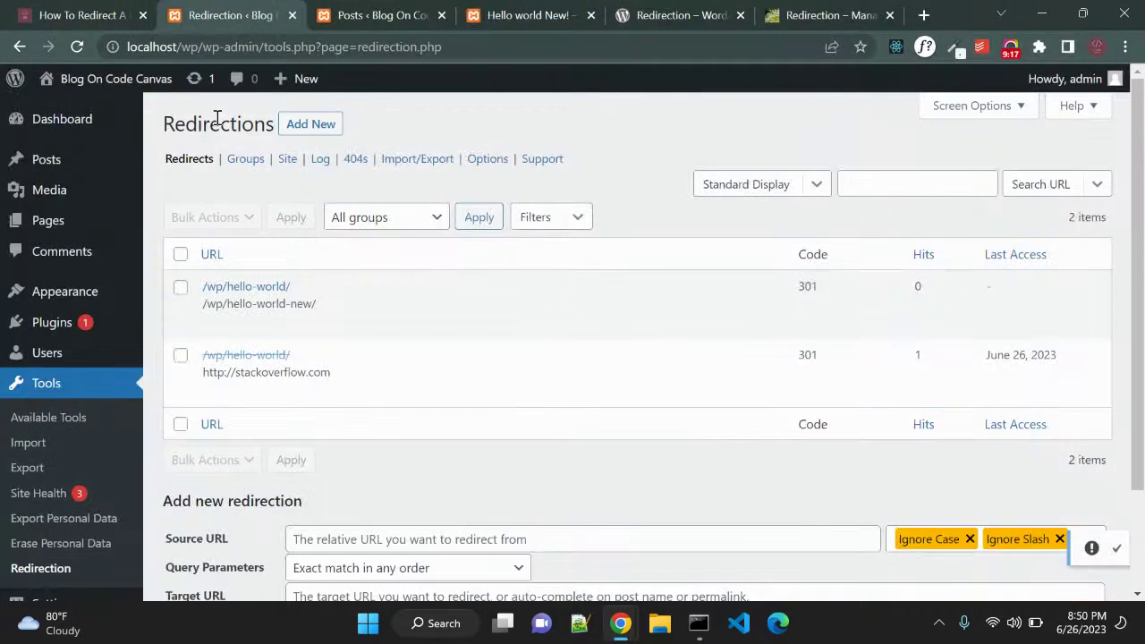
# Test localhost/wp/hello-world/ in a fresh incognito window and close that window
pyautogui.hotkey('ctrl', 'shift', 'n')
pyautogui.hotkey('ctrl', 'v')
pyautogui.hotkey('ctrl', 'shift', 'Left')
pyautogui.press('BackSpace')
pyautogui.press('BackSpace')
pyautogui.write('/')
pyautogui.press('Return')
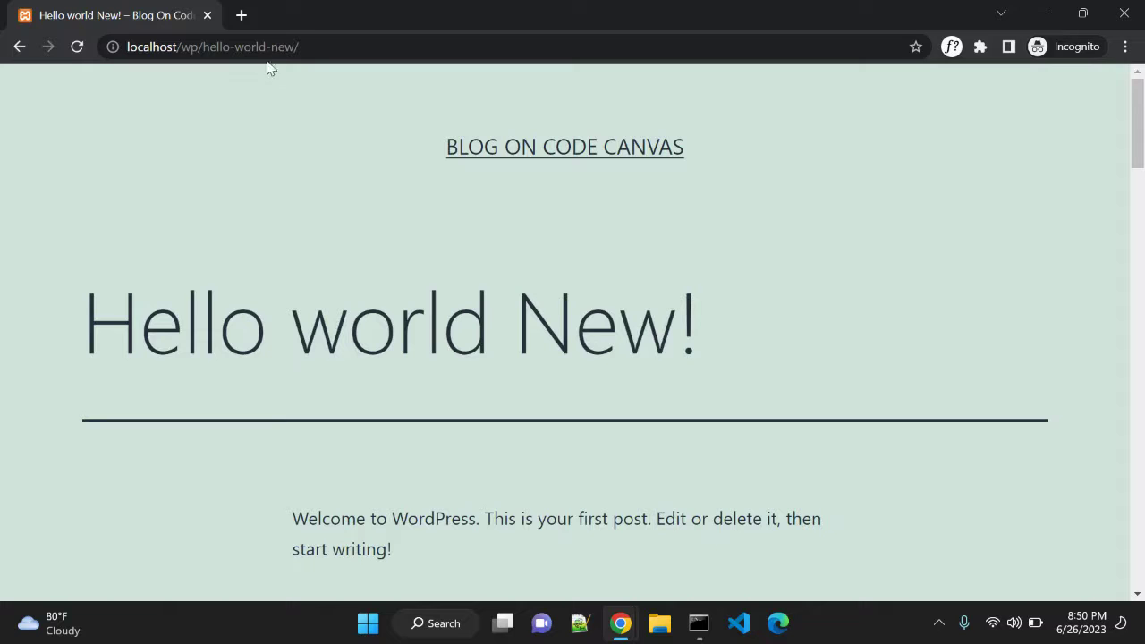
pyautogui.hotkey('ctrl', 'w')
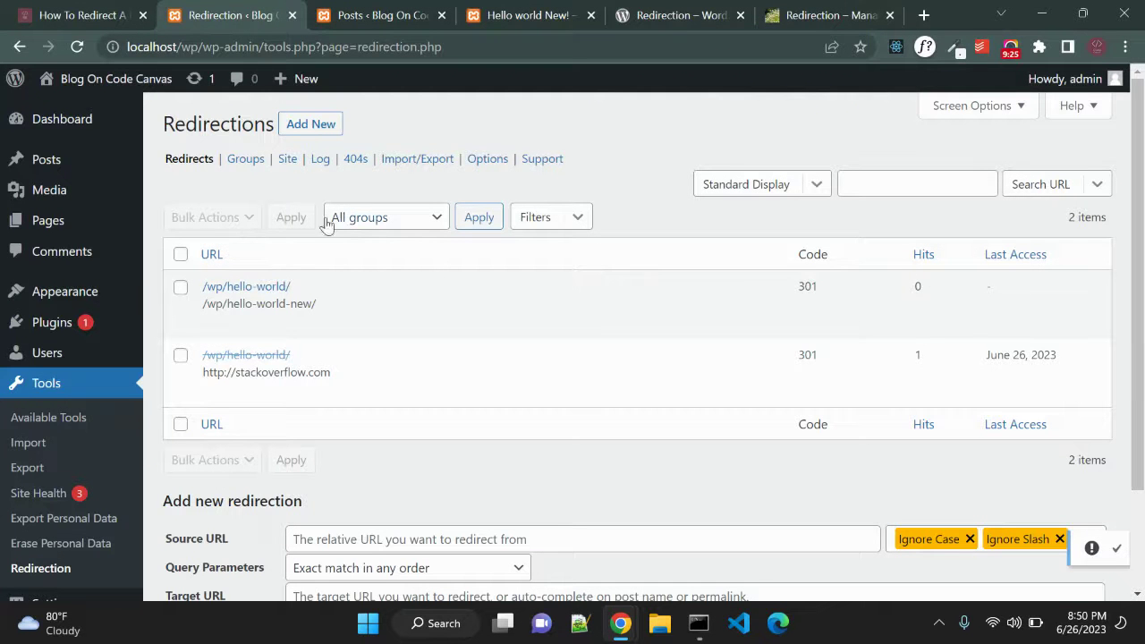
# Review the Automated Redirects entry on the methods overview page, the redirects list and the posts list
pyautogui.click(132, 9)
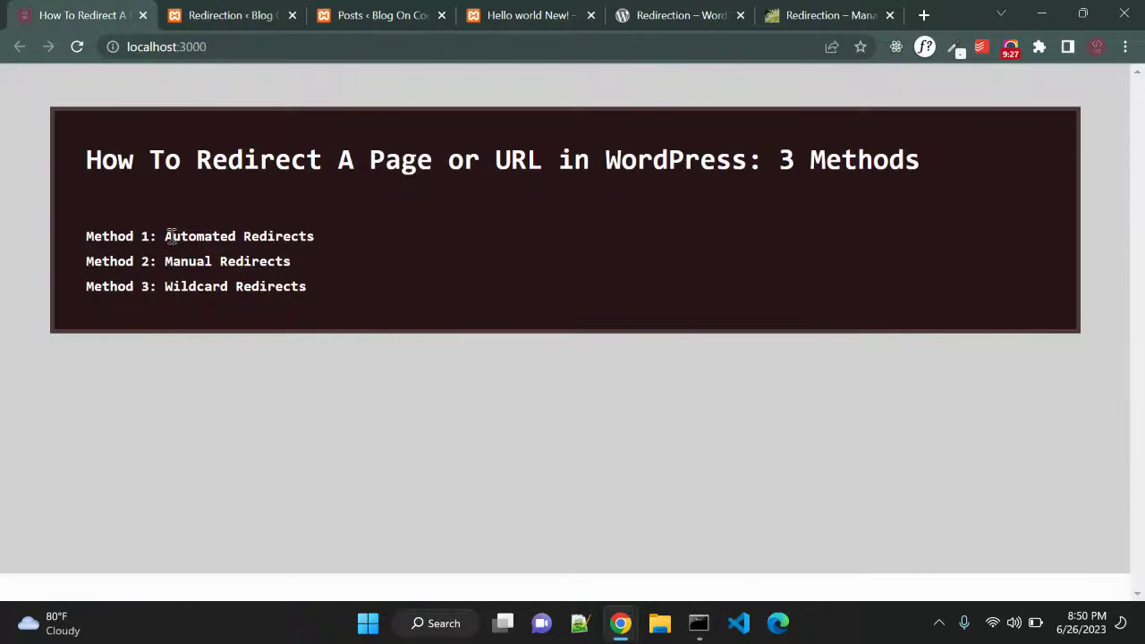
pyautogui.moveTo(169, 235); pyautogui.dragTo(331, 229)
pyautogui.click(282, 411)
pyautogui.click(217, 15)
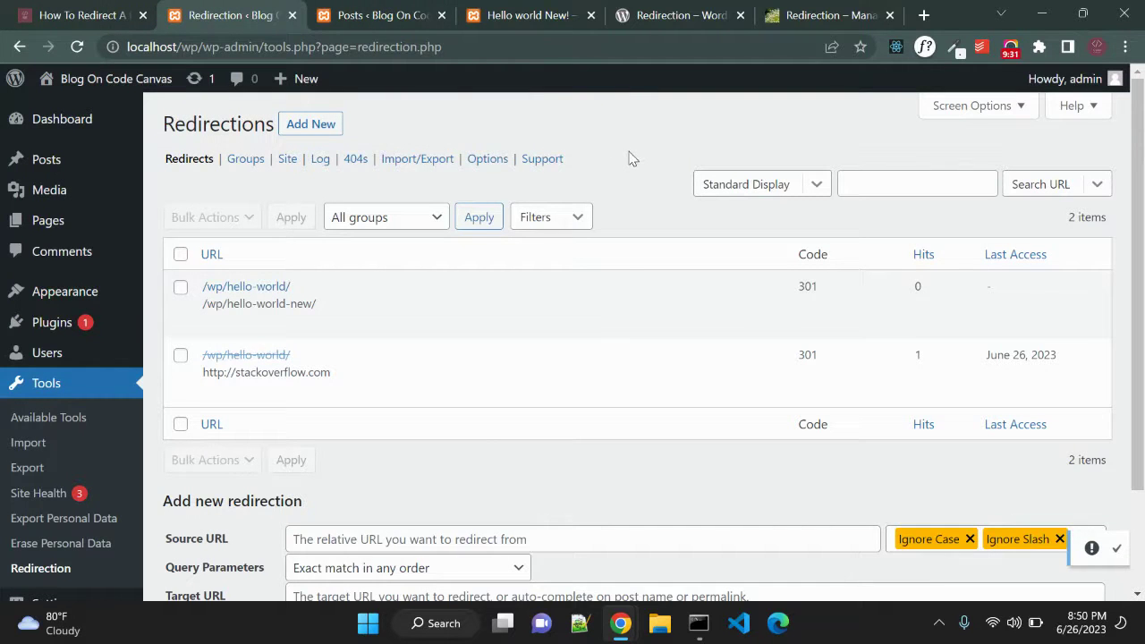
pyautogui.click(394, 16)
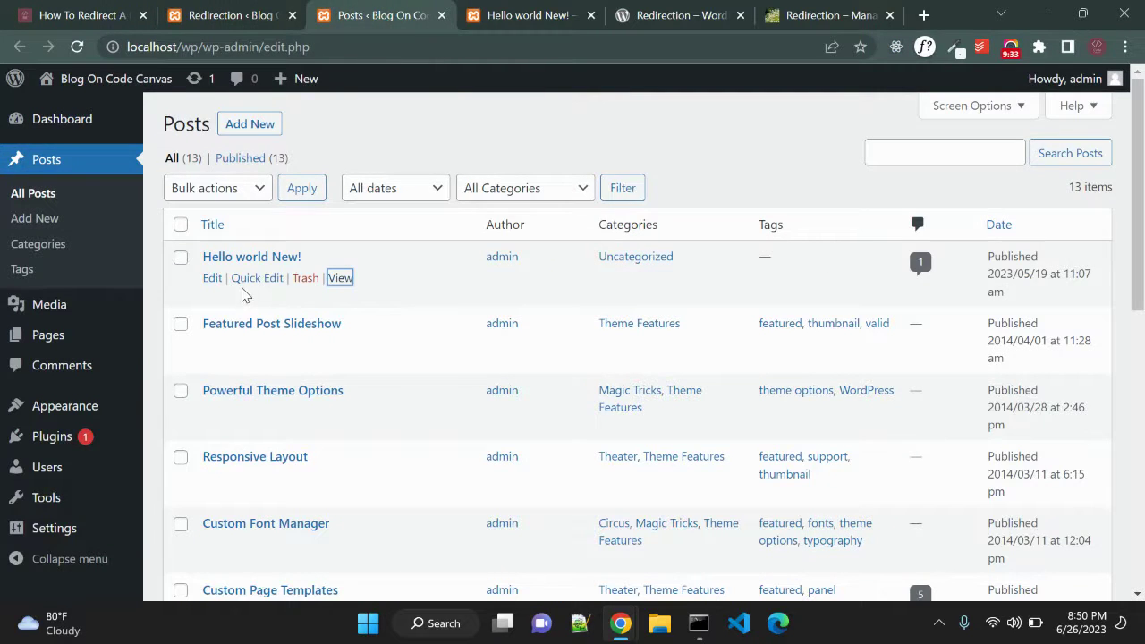
pyautogui.click(503, 133)
# Reload the redirects list and examine the hits and target of the /wp/hello-world-new/ redirect
pyautogui.click(237, 12)
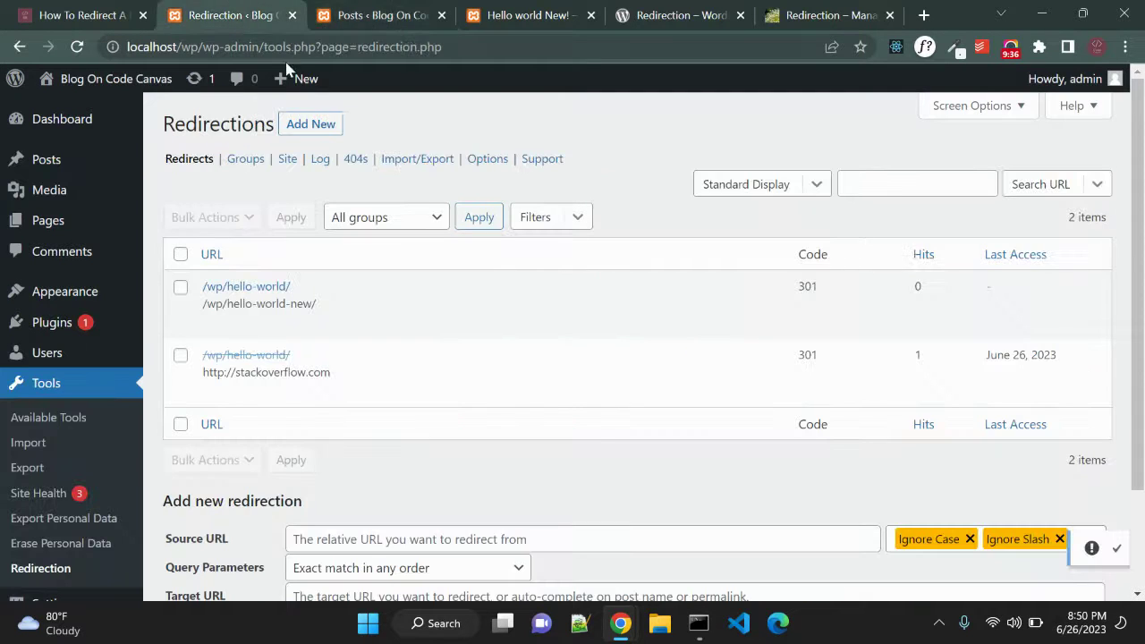
pyautogui.click(447, 40)
pyautogui.press('Return')
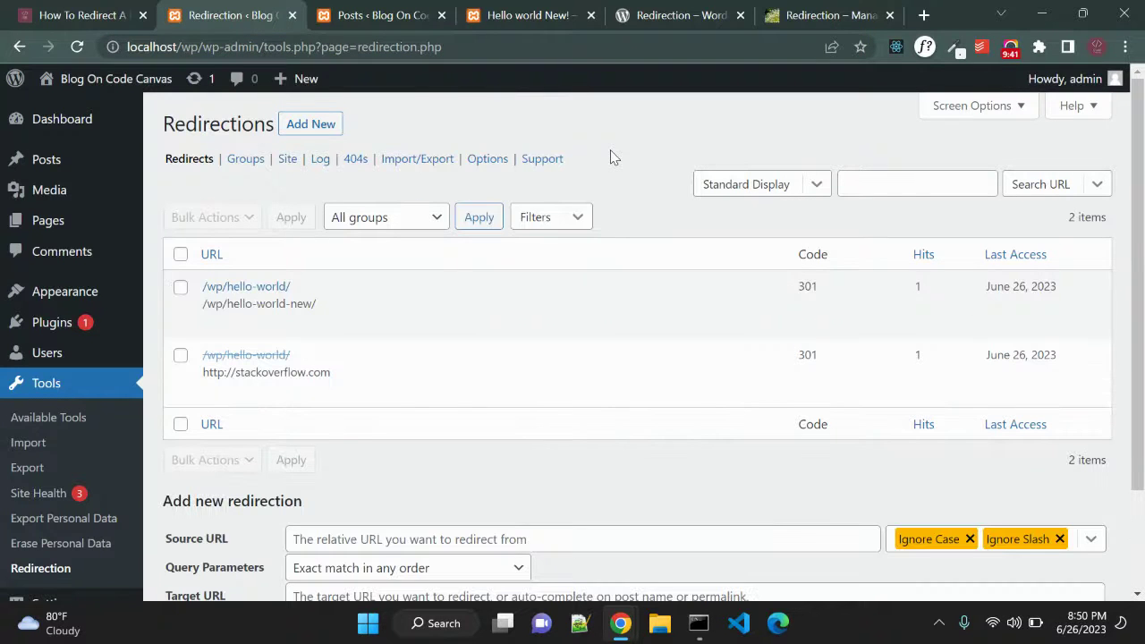
pyautogui.moveTo(396, 320)
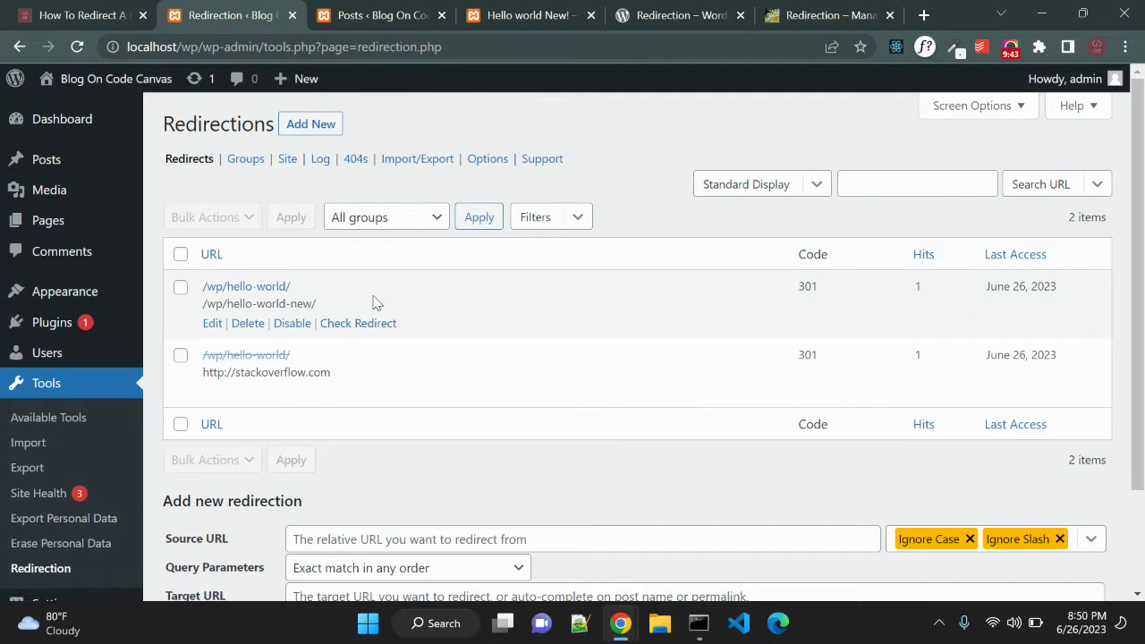
pyautogui.doubleClick(266, 304)
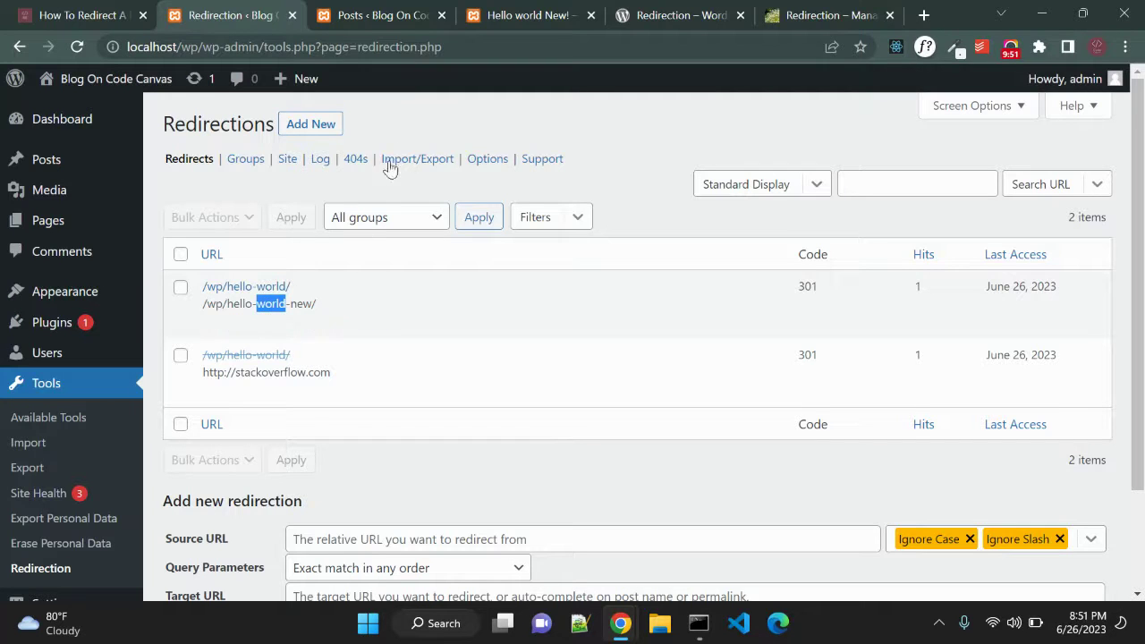
pyautogui.click(408, 121)
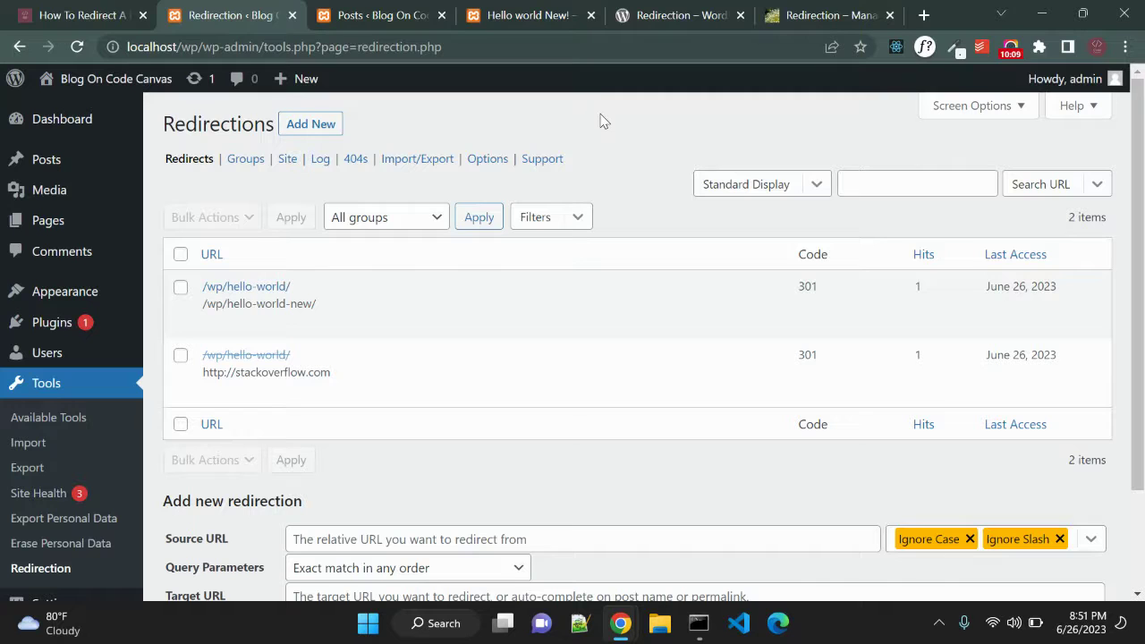
# Review the methods overview, open the Permalink Settings in a new tab and examine the available permalink structures
pyautogui.click(106, 11)
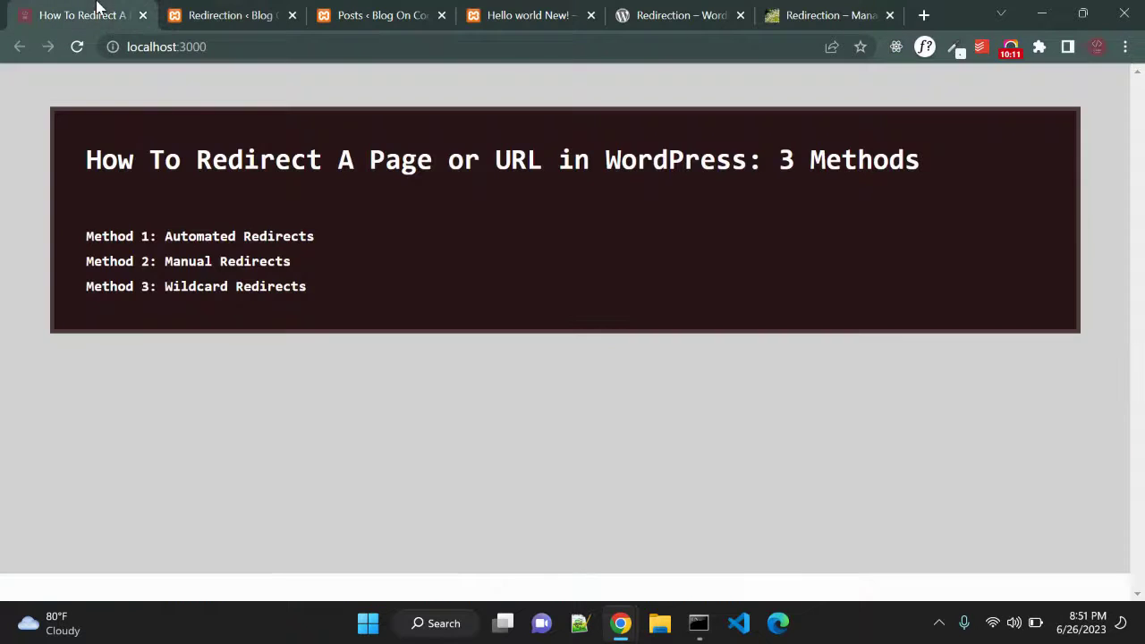
pyautogui.click(258, 11)
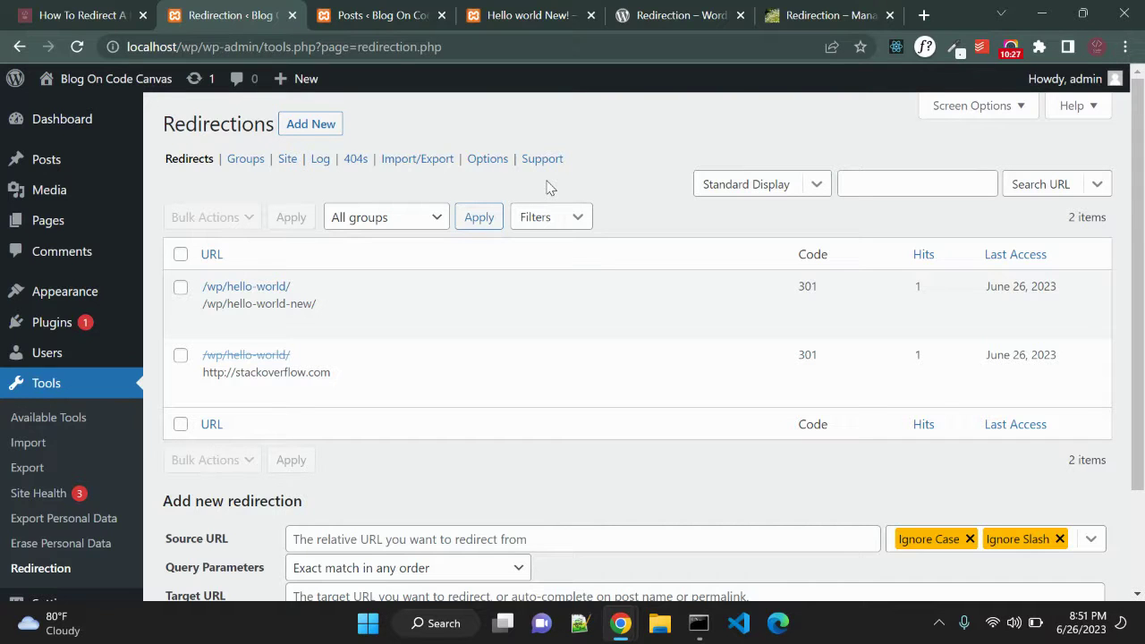
pyautogui.scroll(-2, 345, 391)
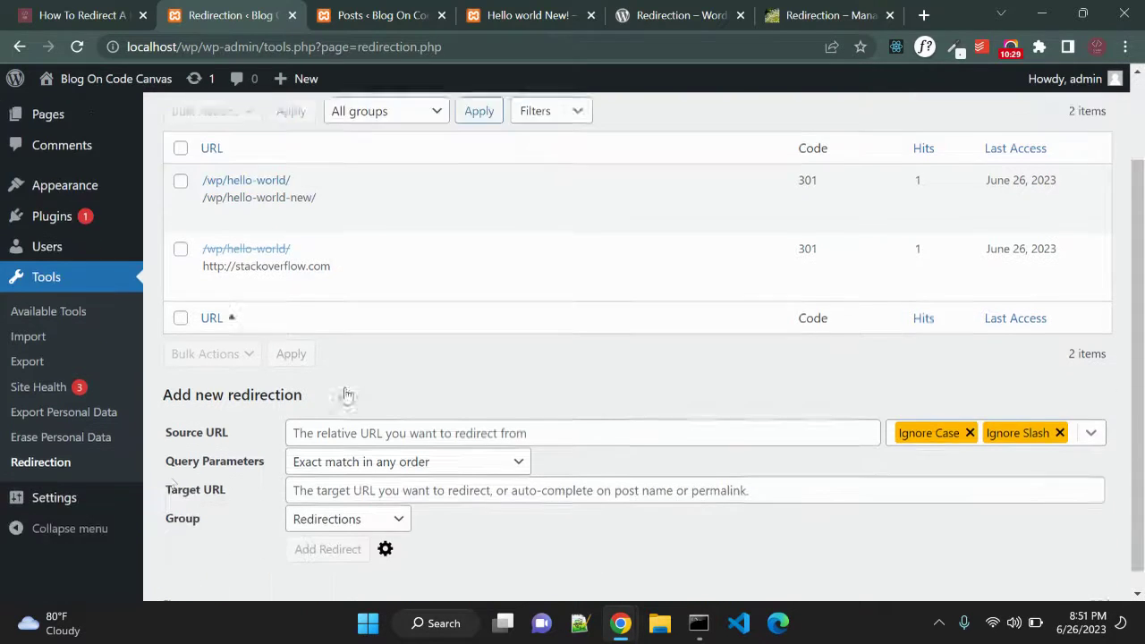
pyautogui.moveTo(116, 485)
pyautogui.middleClick(187, 486)
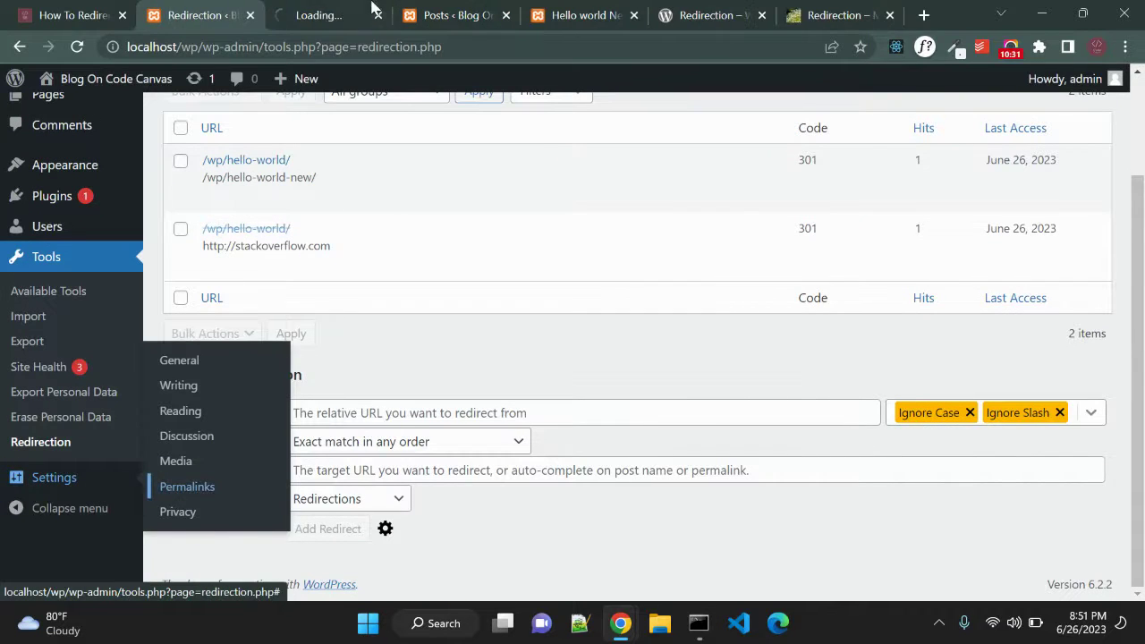
pyautogui.click(349, 11)
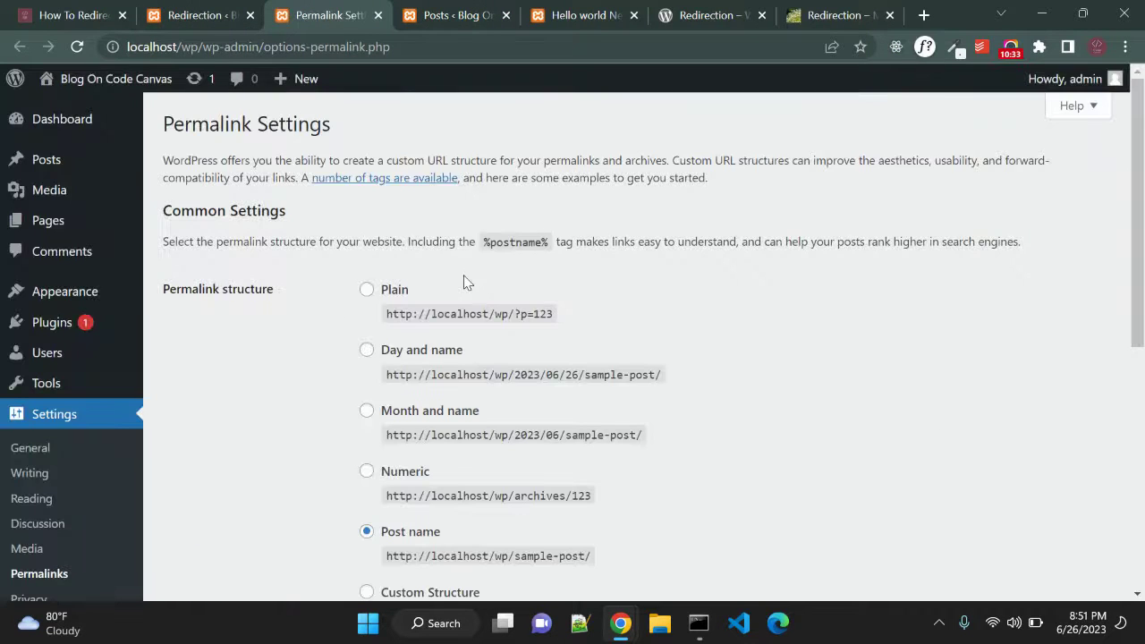
pyautogui.scroll(-1, 305, 361)
pyautogui.scroll(-1, 305, 361)
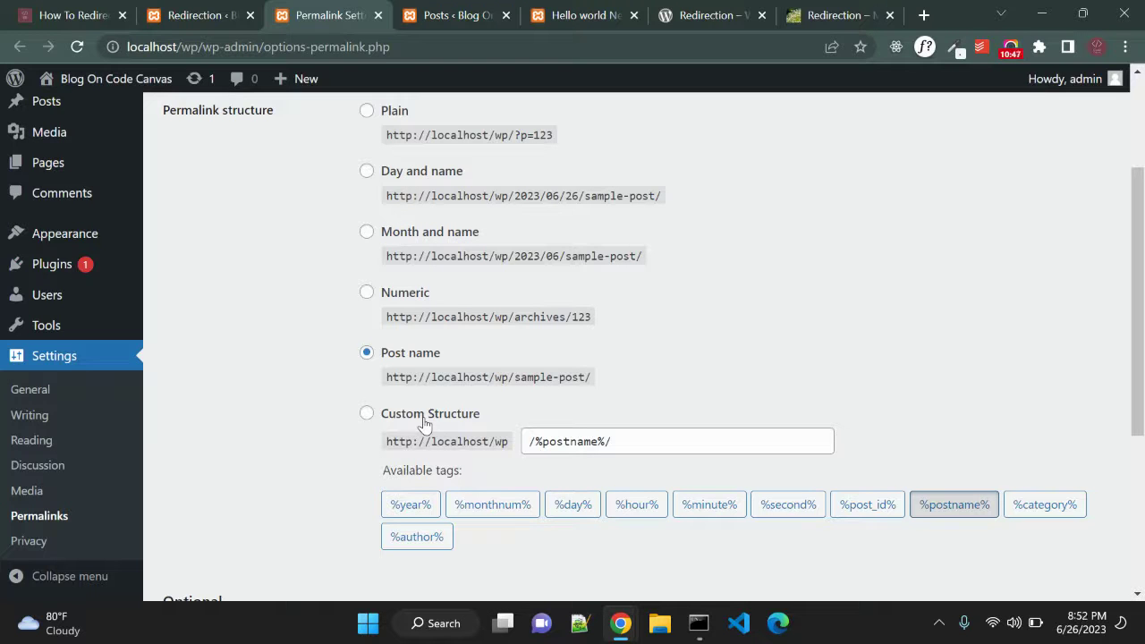
pyautogui.click(442, 13)
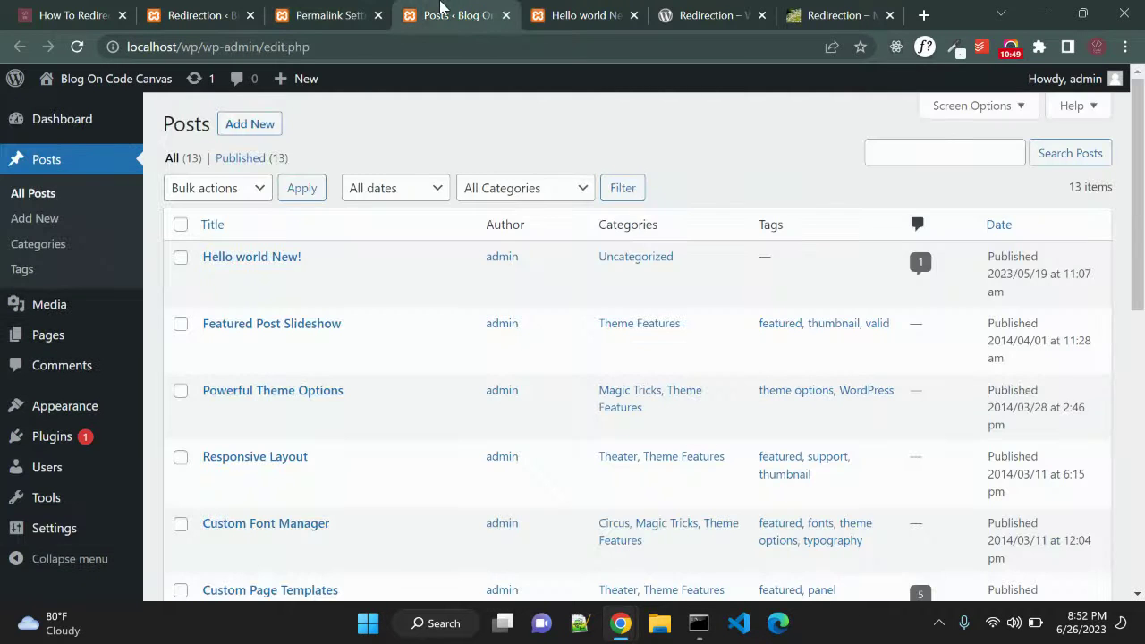
pyautogui.click(329, 11)
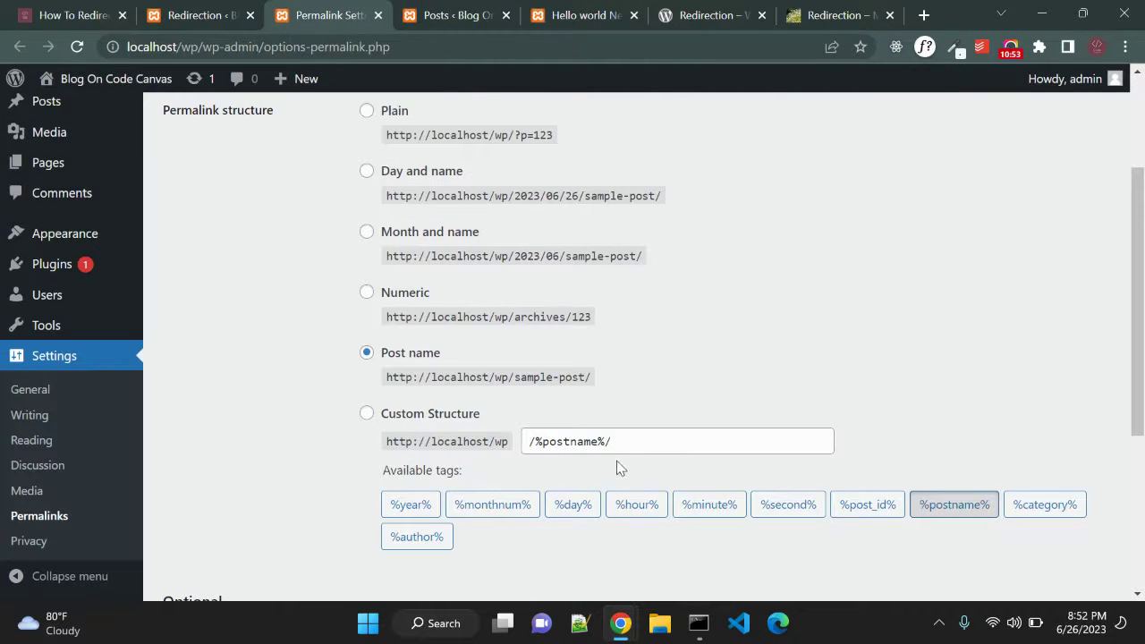
pyautogui.scroll(1, 385, 365)
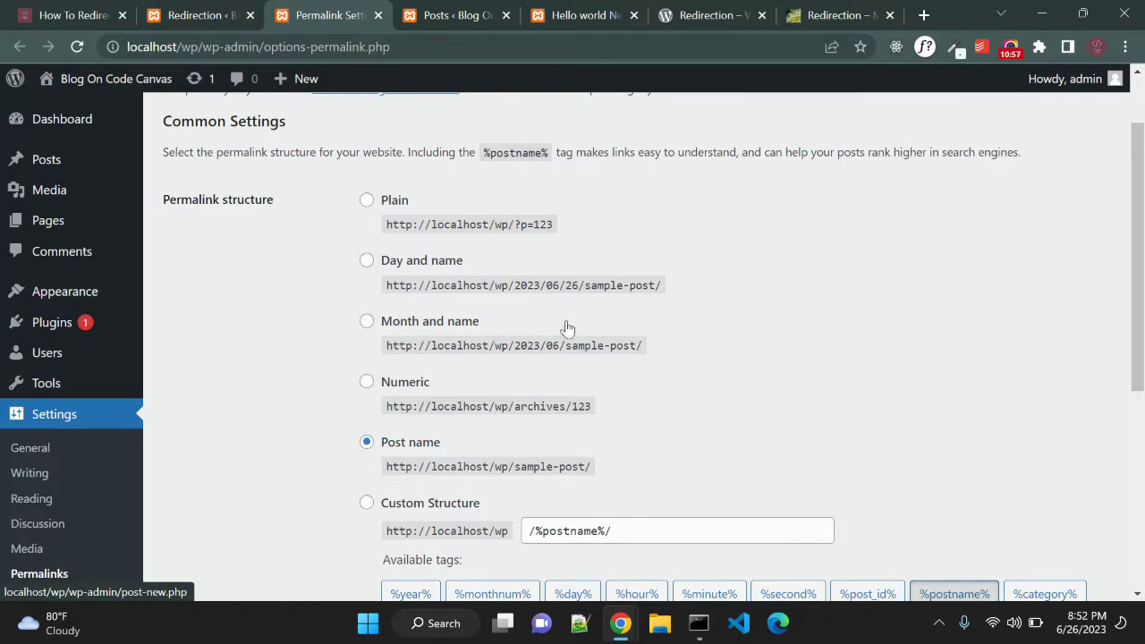
pyautogui.scroll(1, 742, 300)
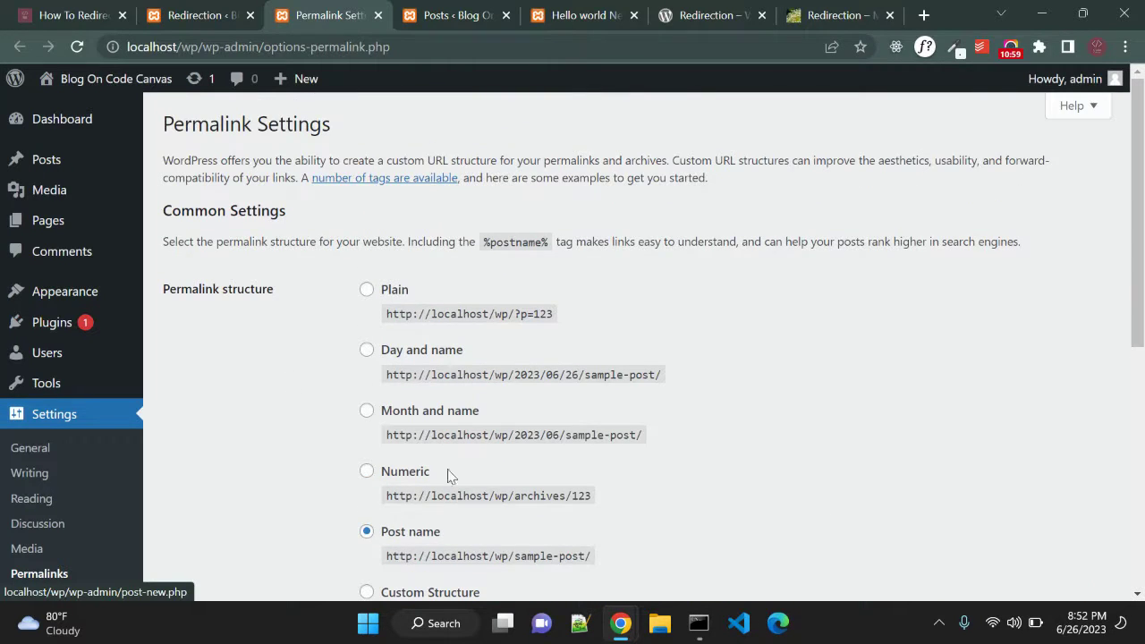
# Draft the example address localhost/wp/blogs/hello- on the Hello world New! post's page without loading it
pyautogui.click(590, 15)
pyautogui.click(204, 56)
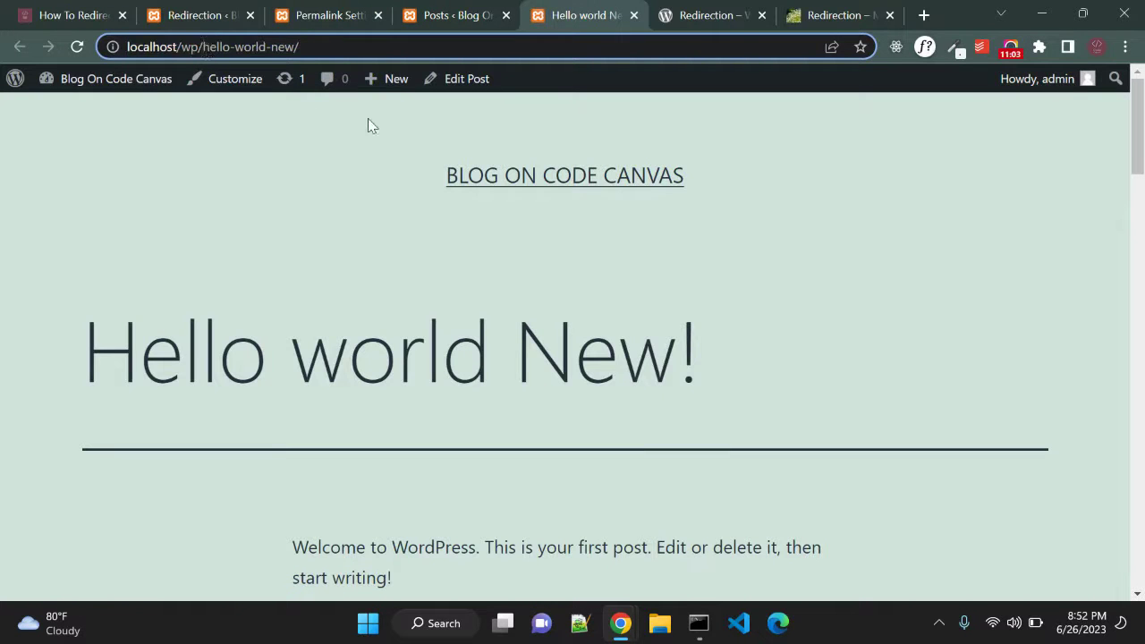
pyautogui.hotkey('ctrl', 'shift', 'Right')
pyautogui.hotkey('ctrl', 'shift', 'Right')
pyautogui.hotkey('ctrl', 'shift', 'Right')
pyautogui.press('BackSpace')
pyautogui.write('bo')
pyautogui.press('BackSpace')
pyautogui.press('BackSpace')
pyautogui.write('blogs/')
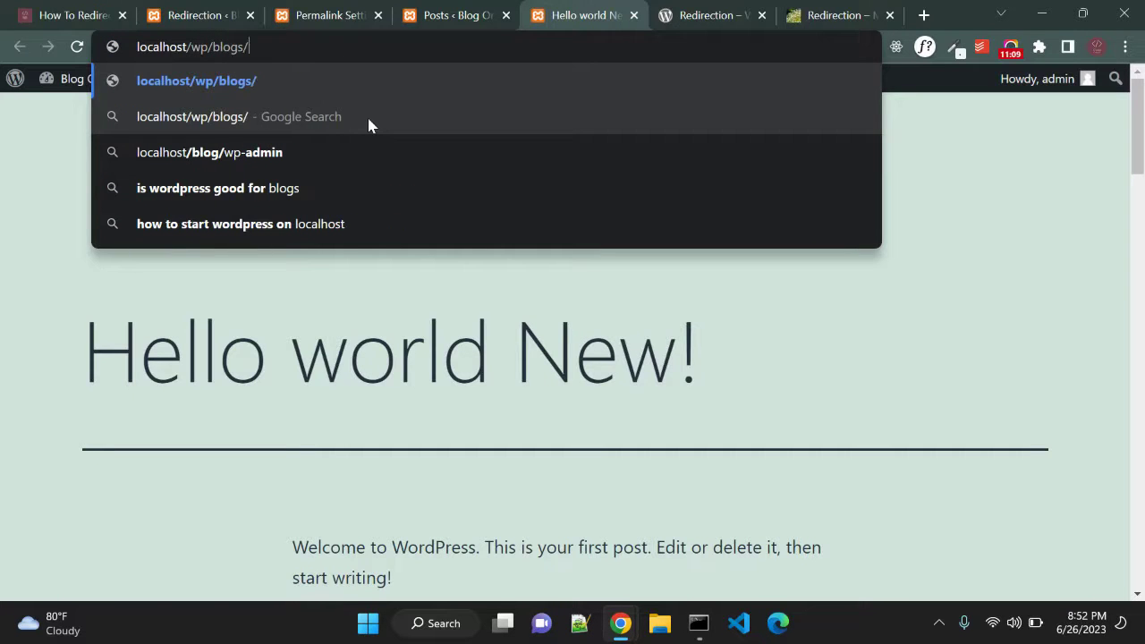
pyautogui.write('hell')
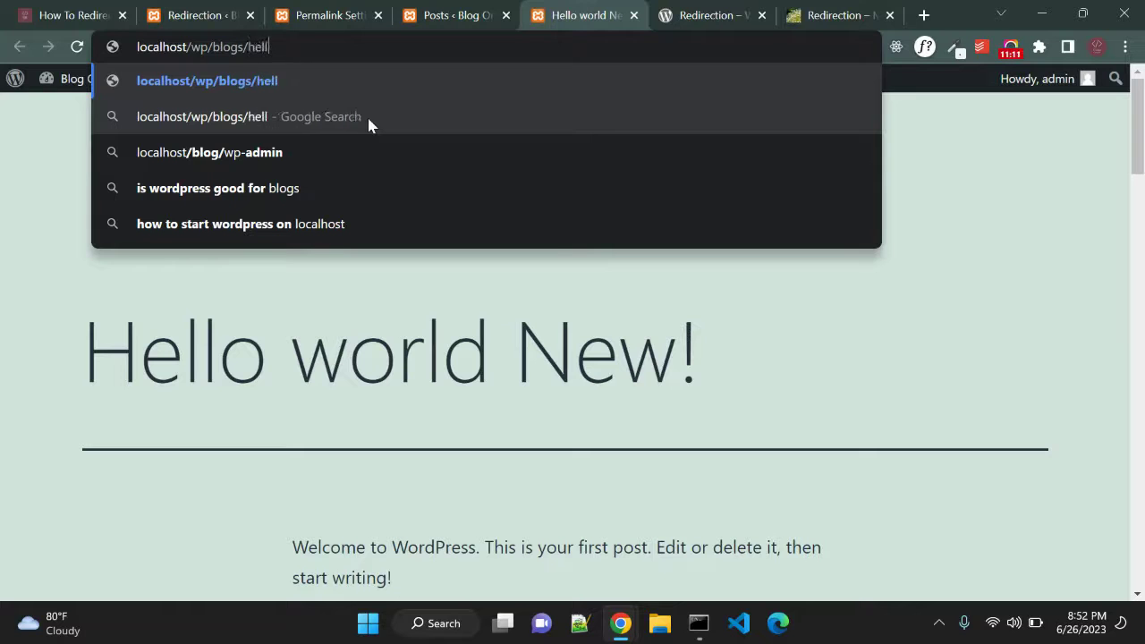
pyautogui.write('o-')
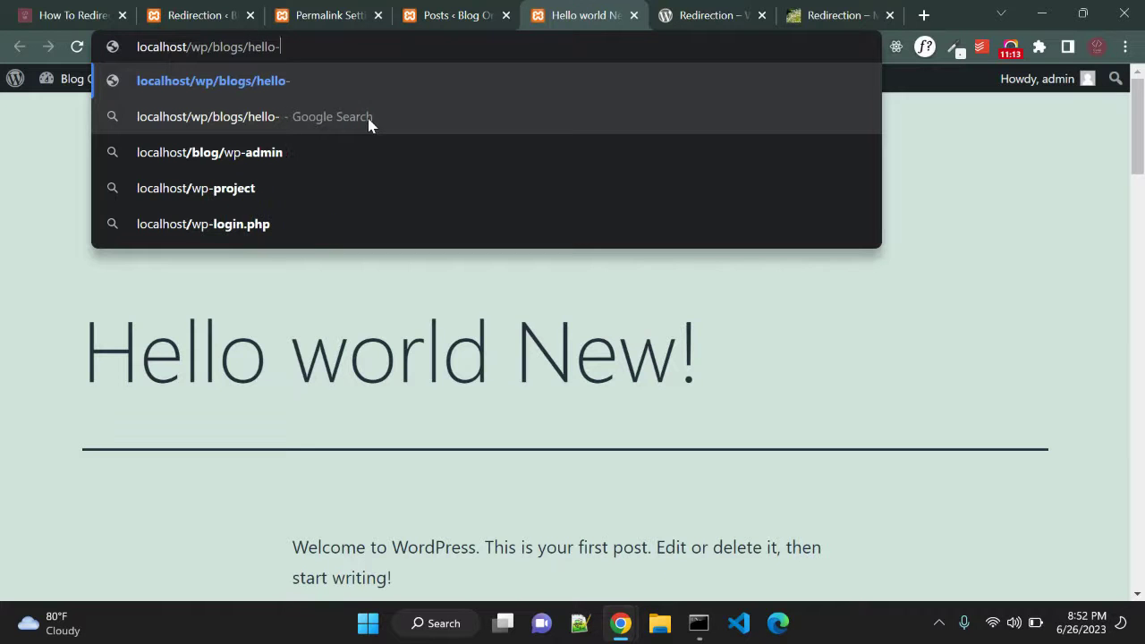
# Set the permalink structure to Custom Structure with the value /blogs/%postname%/ in the Permalink Settings
pyautogui.hotkey('ctrl', 'shift', 'Tab')
pyautogui.hotkey('ctrl', 'shift', 'Tab')
pyautogui.scroll(-1, 313, 441)
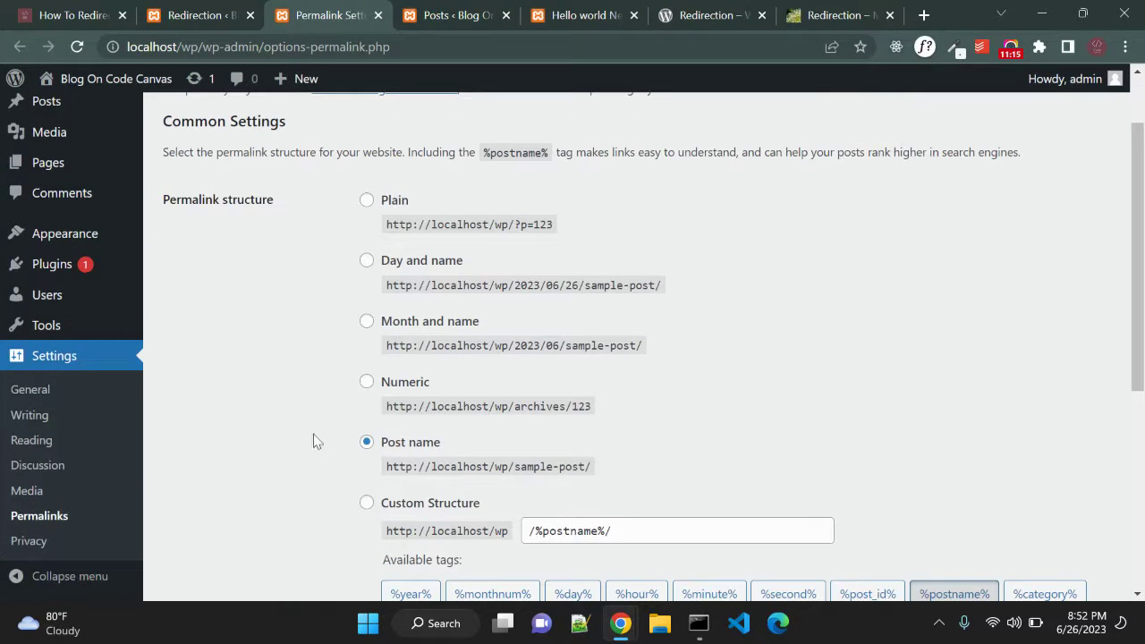
pyautogui.scroll(-1, 322, 452)
pyautogui.click(529, 442)
pyautogui.write('blogs')
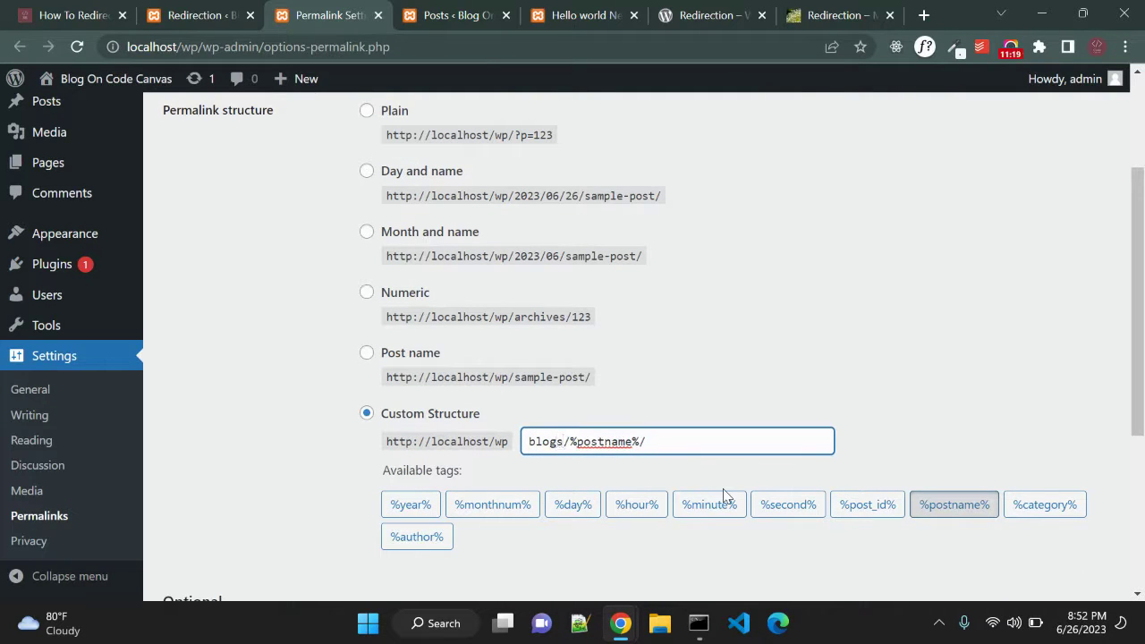
pyautogui.write('/')
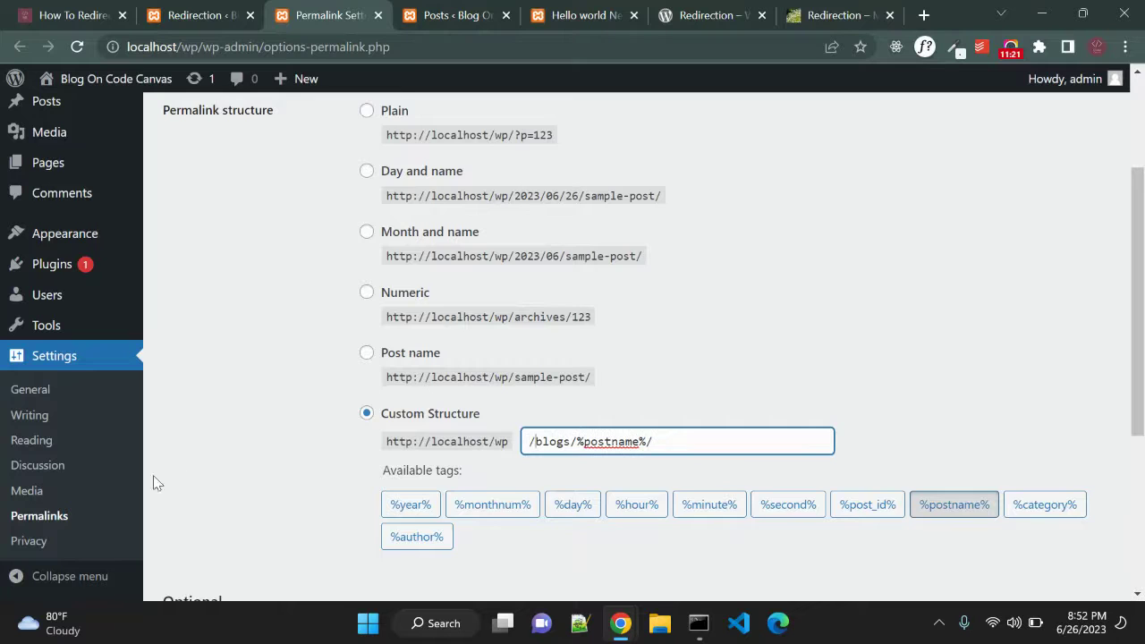
# Save the permalink changes, then reopen the Hello world New! post from the posts list and examine the blogs prefix and slug in its address
pyautogui.scroll(-3, 259, 447)
pyautogui.click(232, 509)
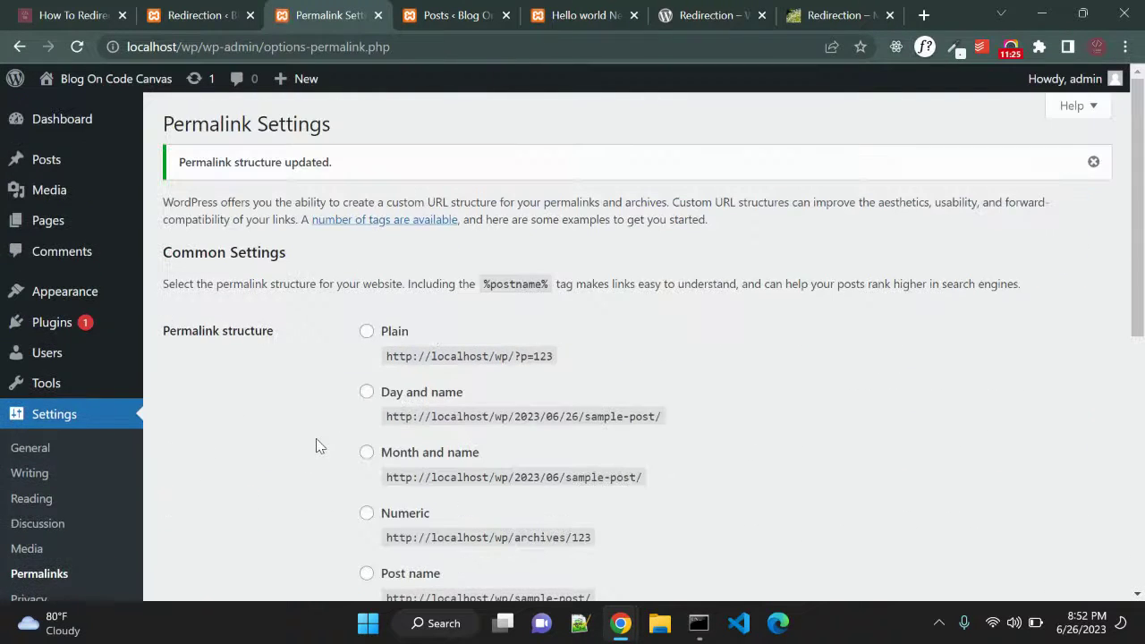
pyautogui.click(66, 162)
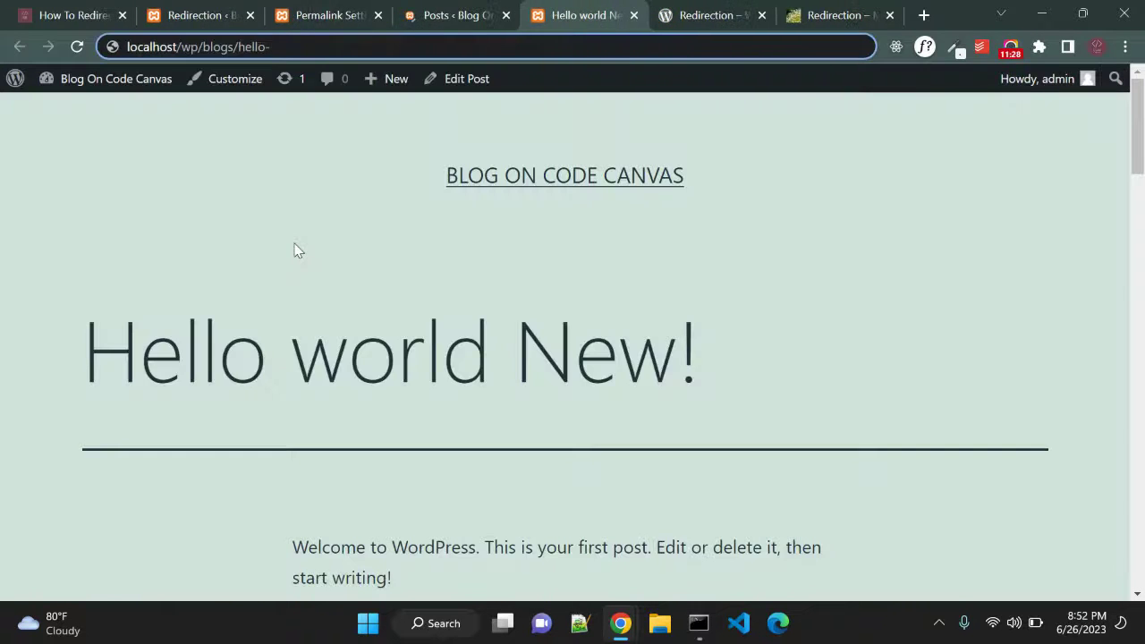
pyautogui.hotkey('ctrl', 'w')
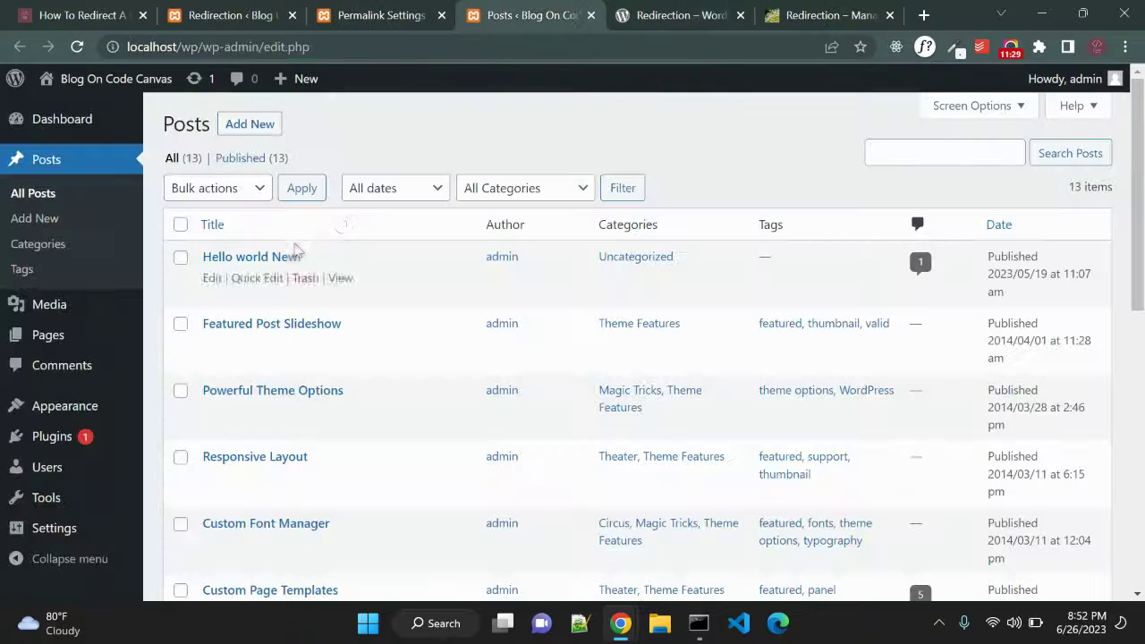
pyautogui.click(340, 278)
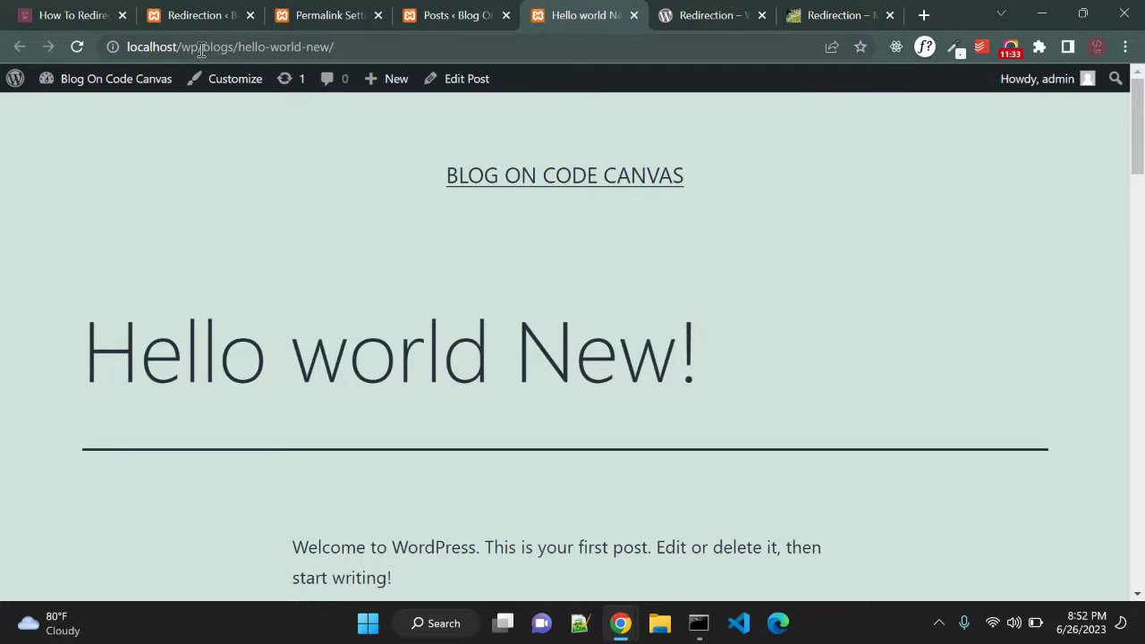
pyautogui.doubleClick(207, 47)
pyautogui.moveTo(239, 47); pyautogui.dragTo(331, 47)
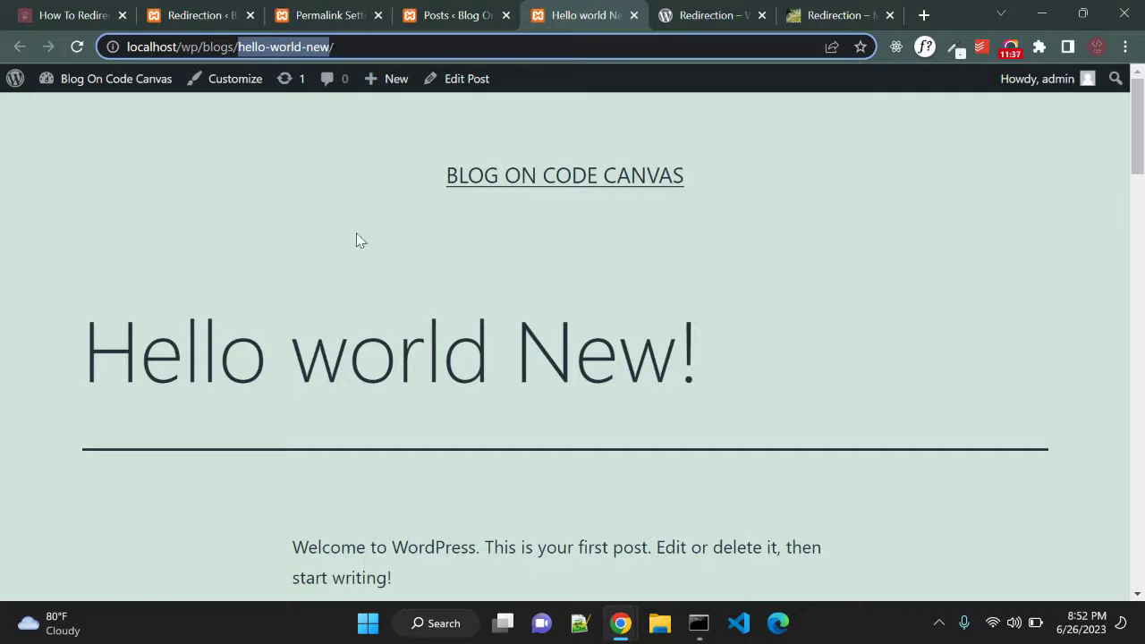
# Change the custom permalink structure to /category/%postname%/ and save the Permalink Settings
pyautogui.click(308, 13)
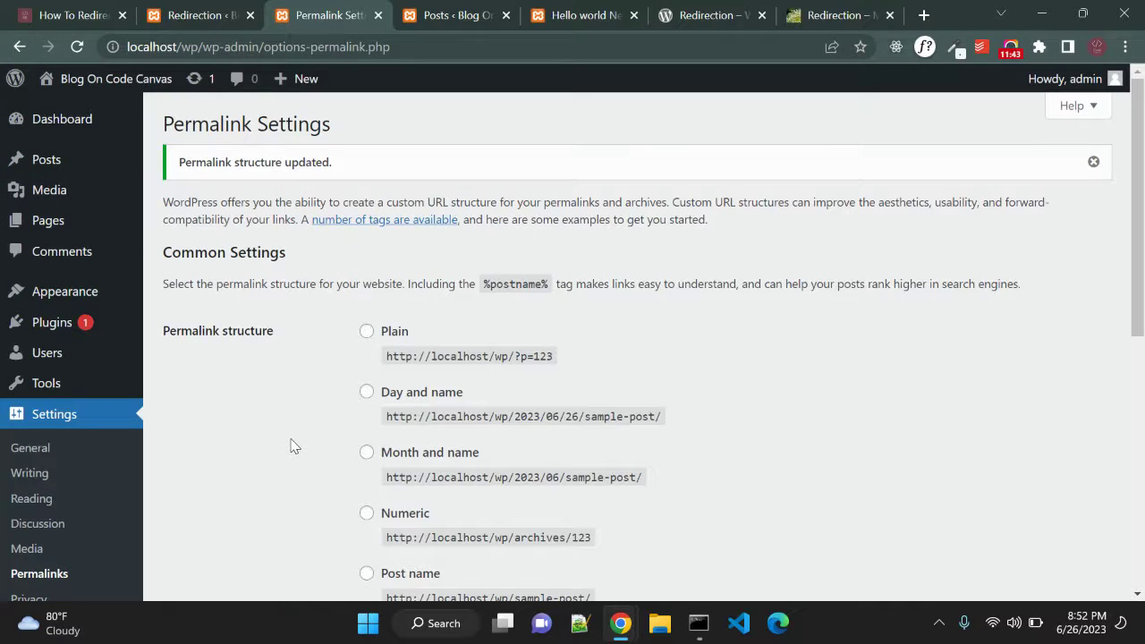
pyautogui.scroll(-3, 295, 448)
pyautogui.click(549, 399)
pyautogui.doubleClick(549, 394)
pyautogui.write('category/%postname%/')
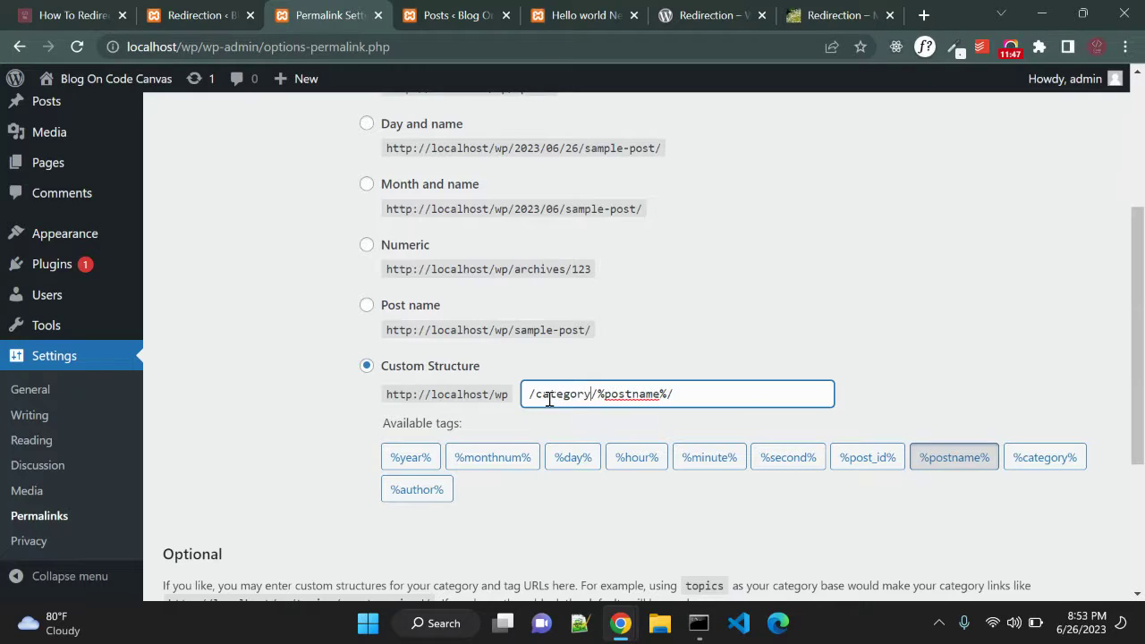
pyautogui.click(284, 361)
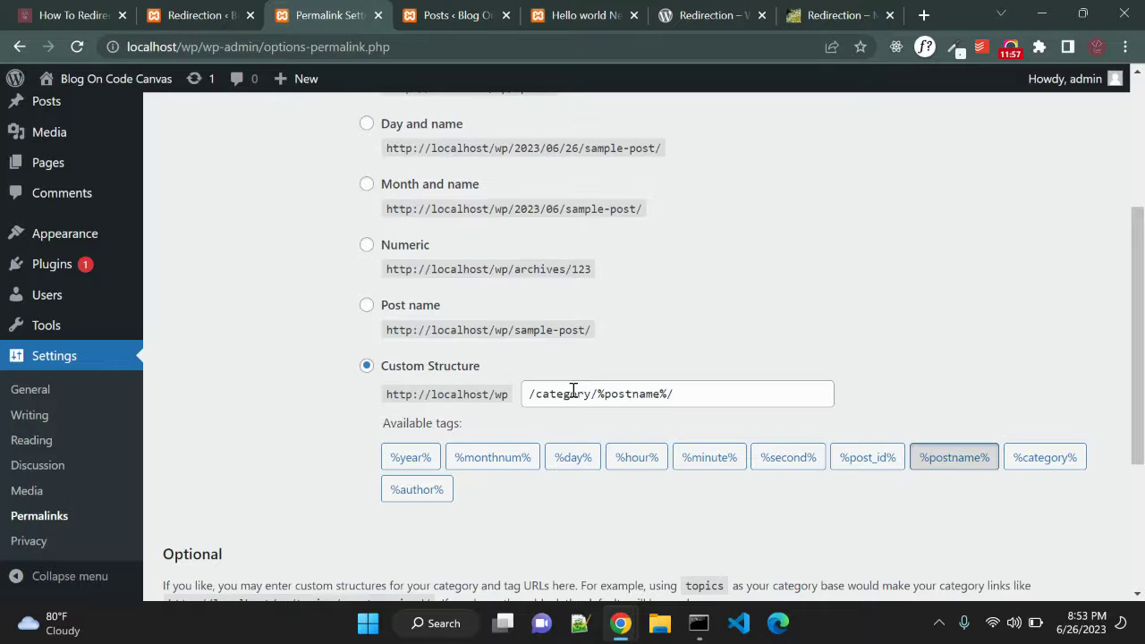
pyautogui.scroll(-1, 278, 423)
pyautogui.scroll(-1, 277, 422)
pyautogui.click(230, 585)
# Reload the Hello world New! post at its old /wp/blogs/hello-world-new/ address, examine the heading, and reload the posts list
pyautogui.click(485, 11)
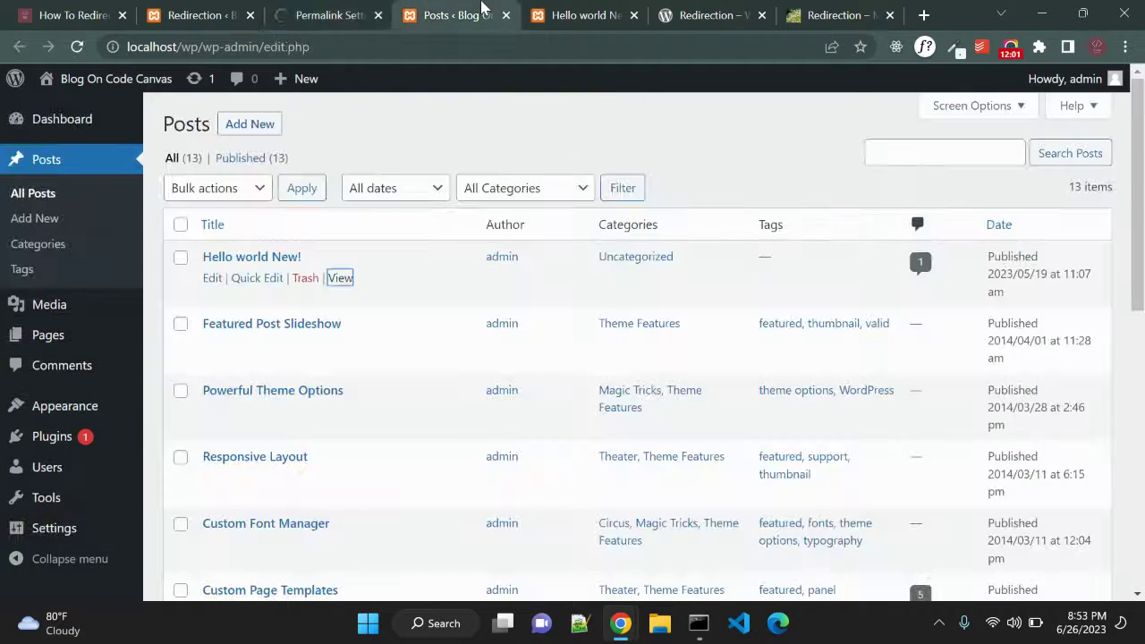
pyautogui.click(595, 7)
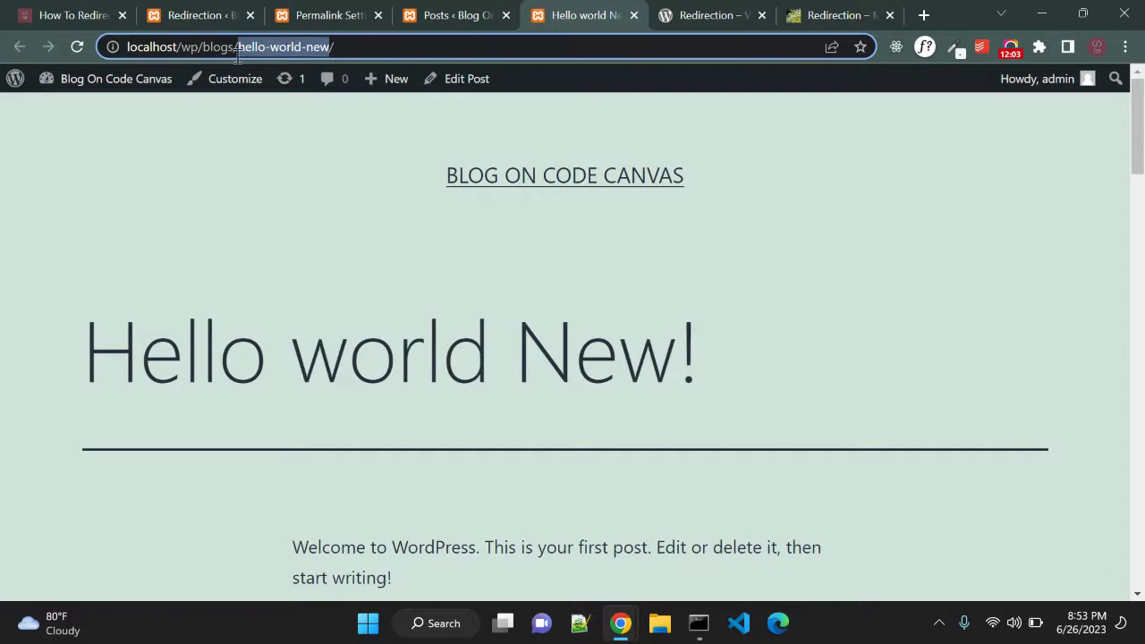
pyautogui.press('F5')
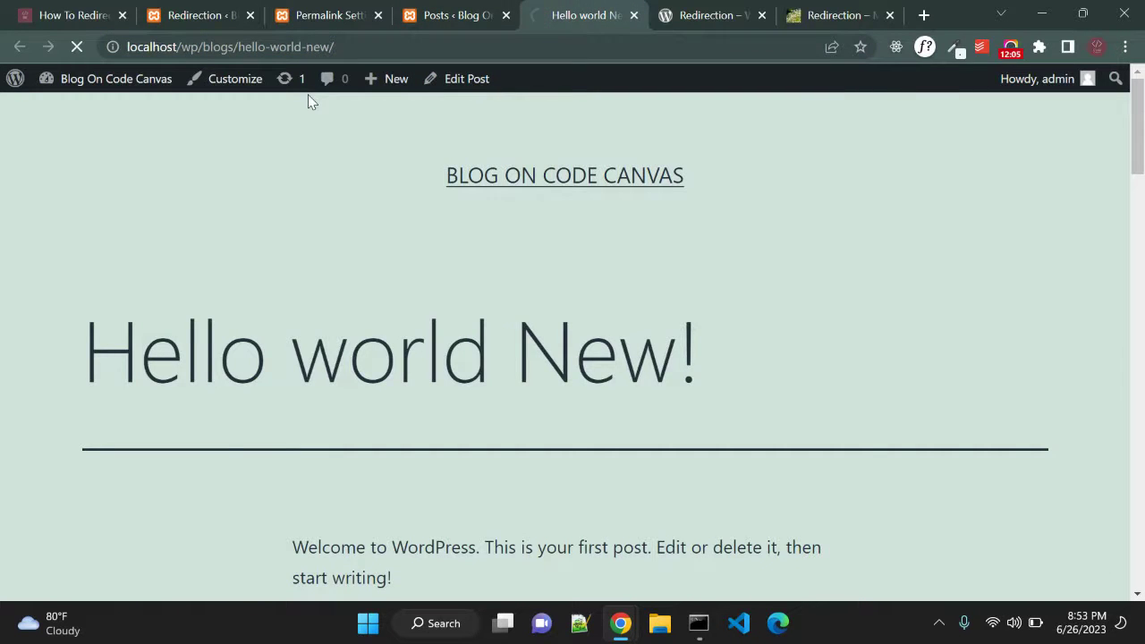
pyautogui.moveTo(101, 352); pyautogui.dragTo(484, 355)
pyautogui.click(456, 15)
pyautogui.click(446, 49)
pyautogui.press('Return')
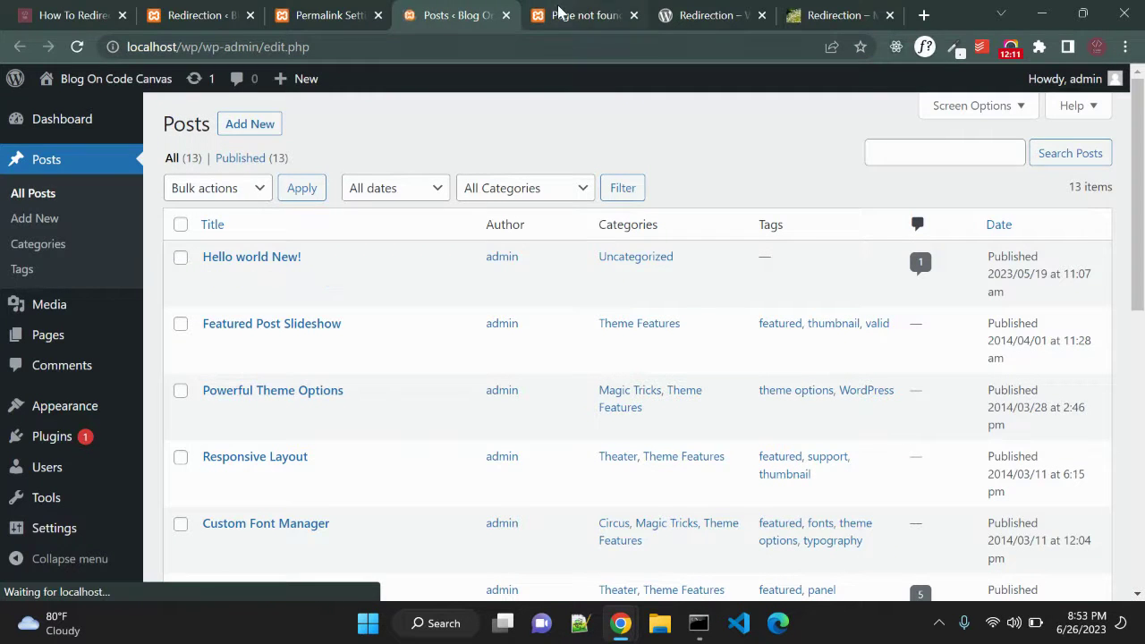
# Begin a new redirection with the source URL pattern /category/(.), checking the Permalink Settings for the structure
pyautogui.click(200, 11)
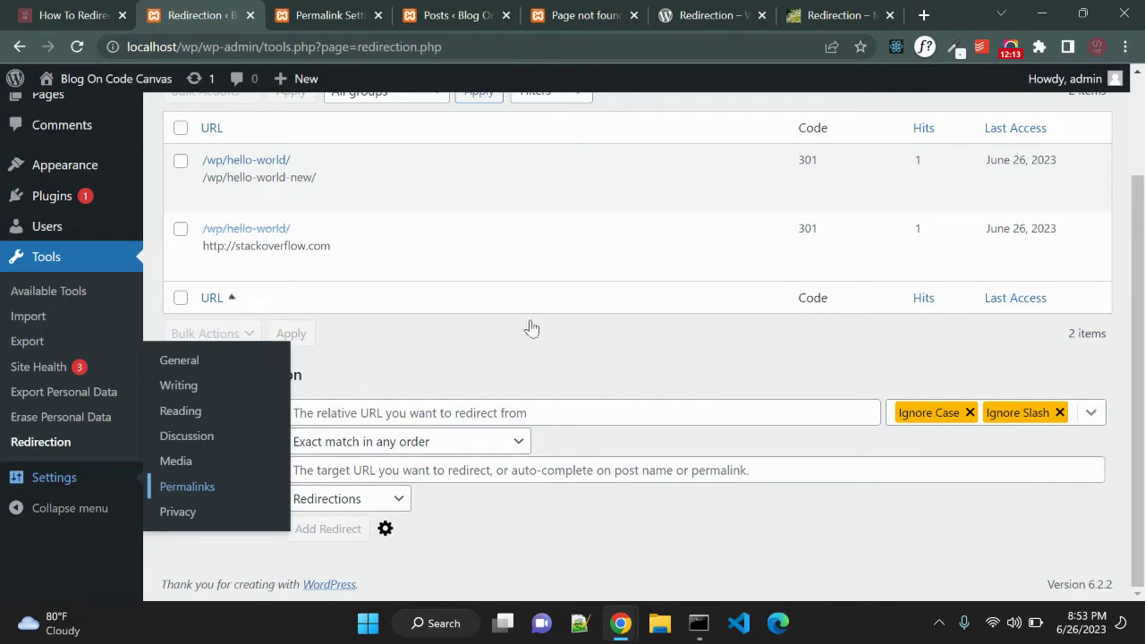
pyautogui.click(391, 410)
pyautogui.click(419, 363)
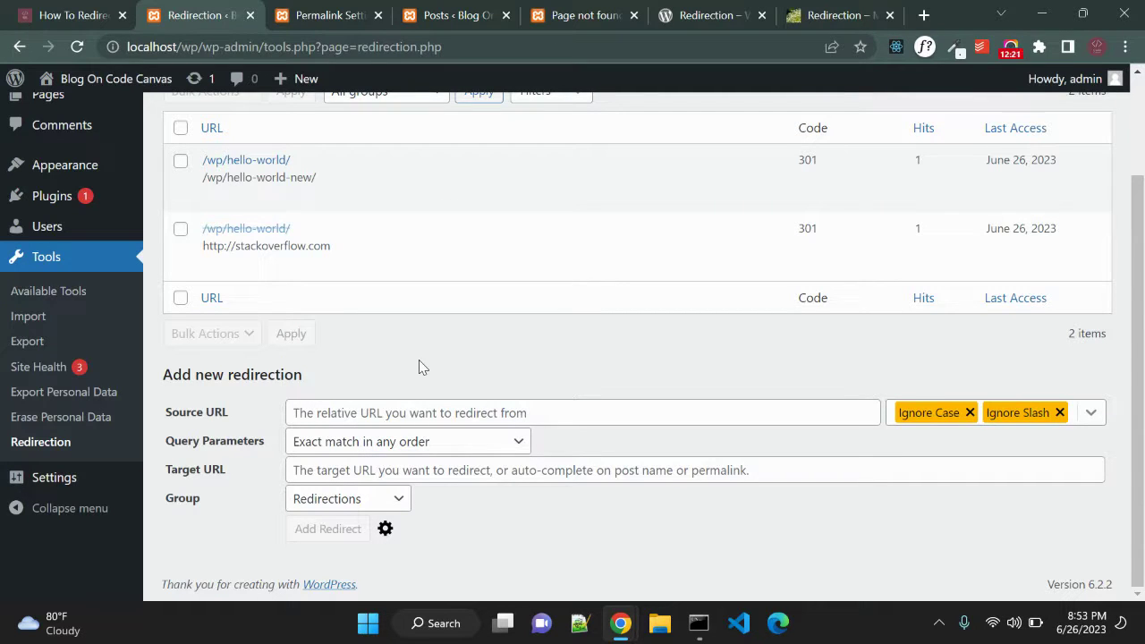
pyautogui.click(408, 413)
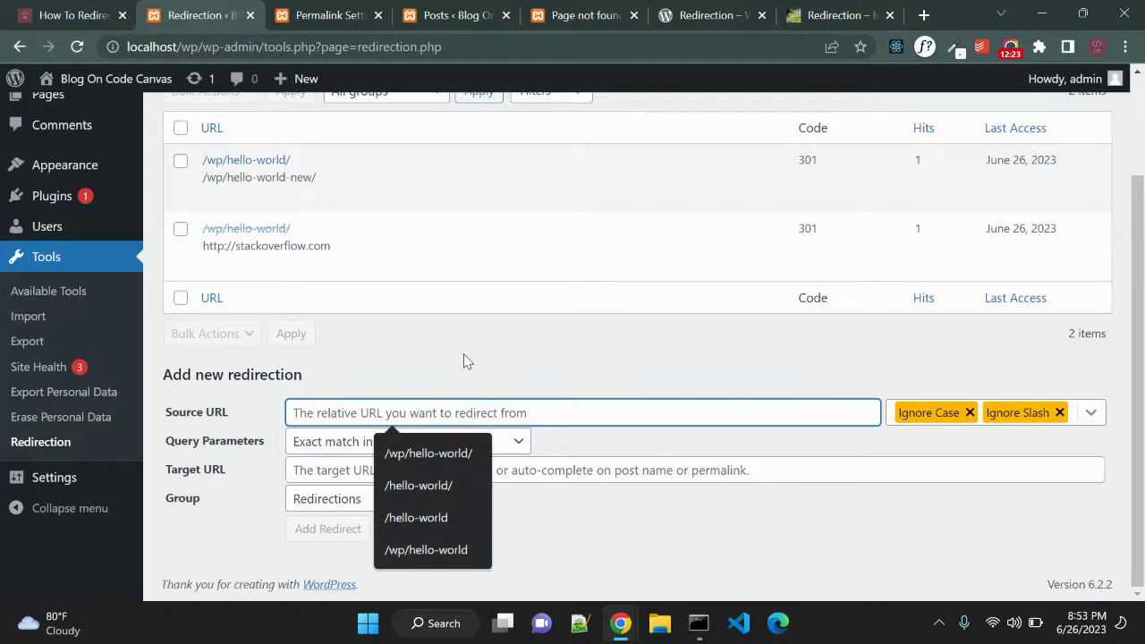
pyautogui.write('/catego')
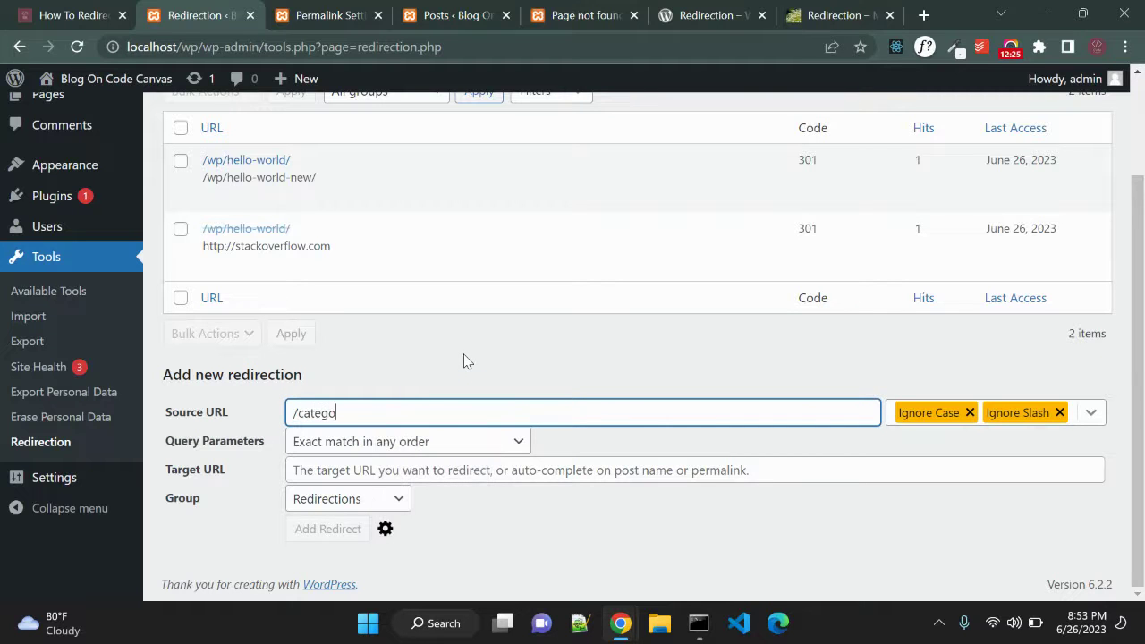
pyautogui.hotkey('ctrl', 'Tab')
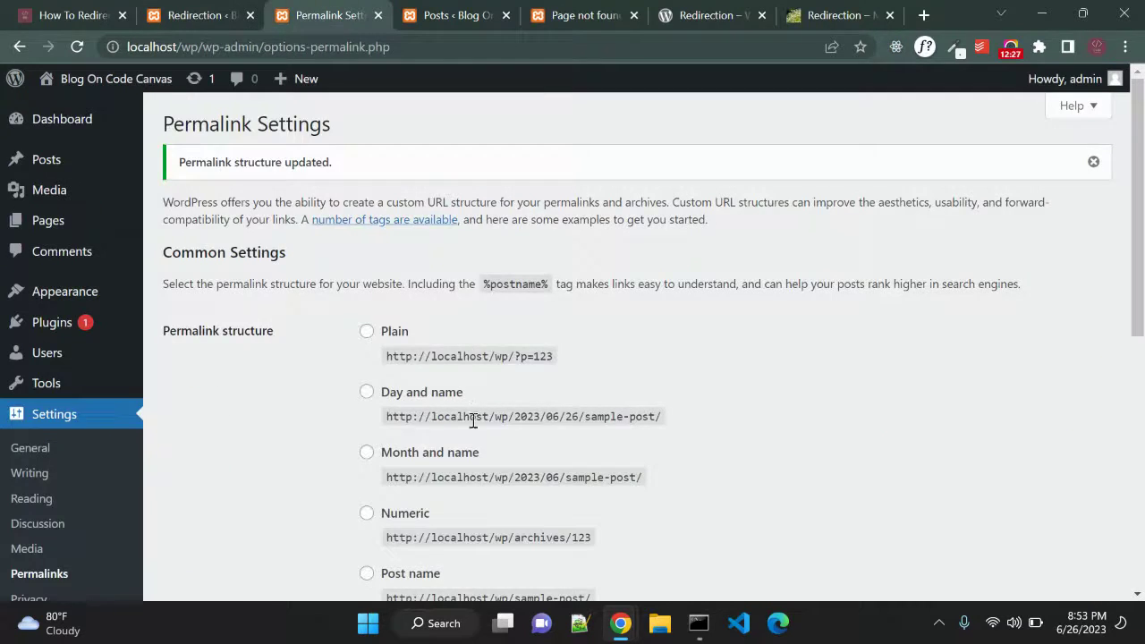
pyautogui.scroll(-3, 507, 549)
pyautogui.hotkey('ctrl', 'shift', 'Tab')
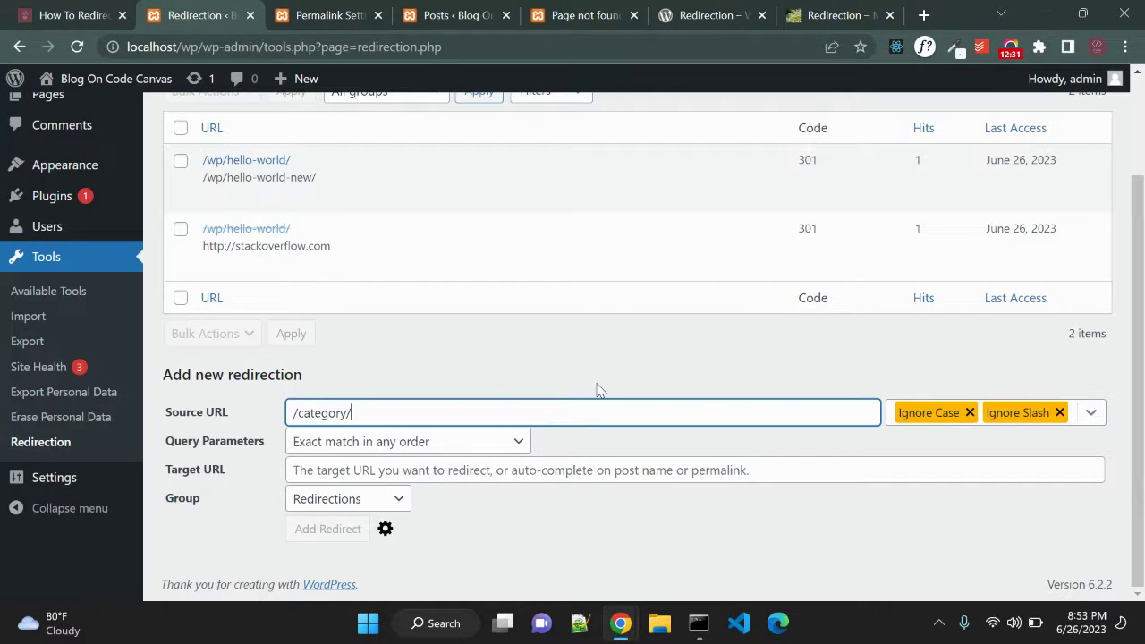
pyautogui.write('()')
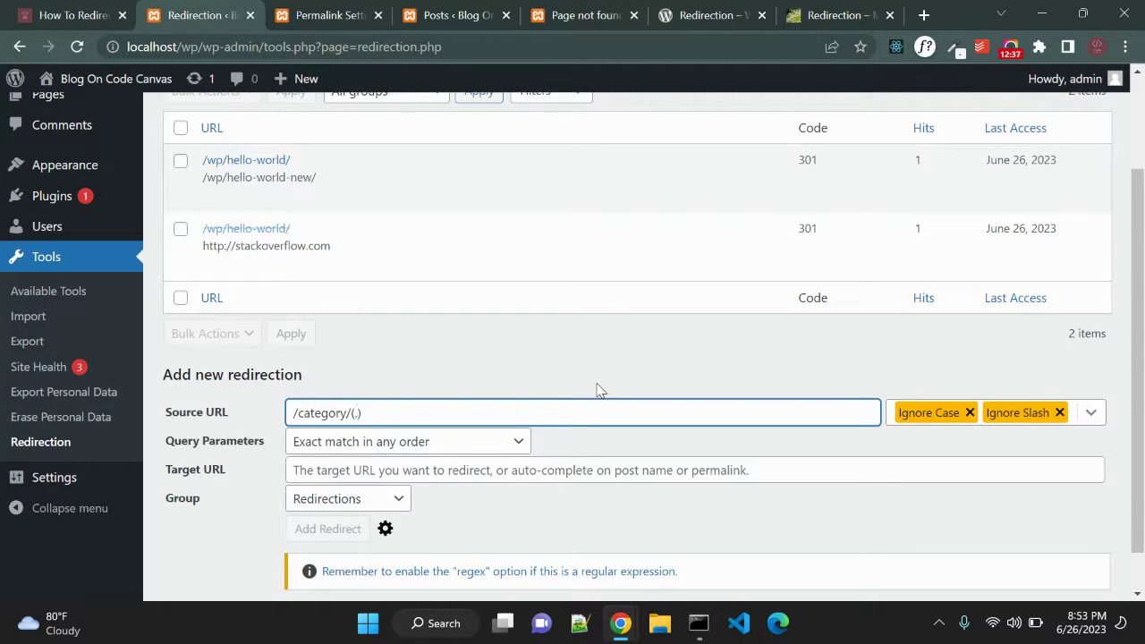
# Search the Redirection plugin's WordPress.org page and the redirection.me site for "wild"
pyautogui.click(748, 14)
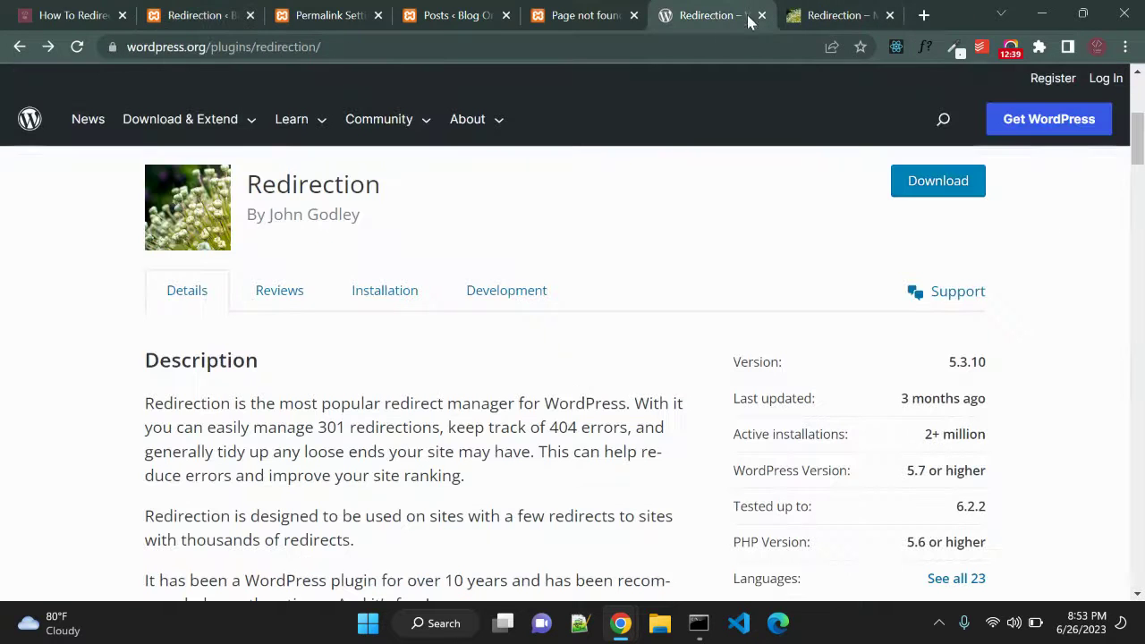
pyautogui.write('wild')
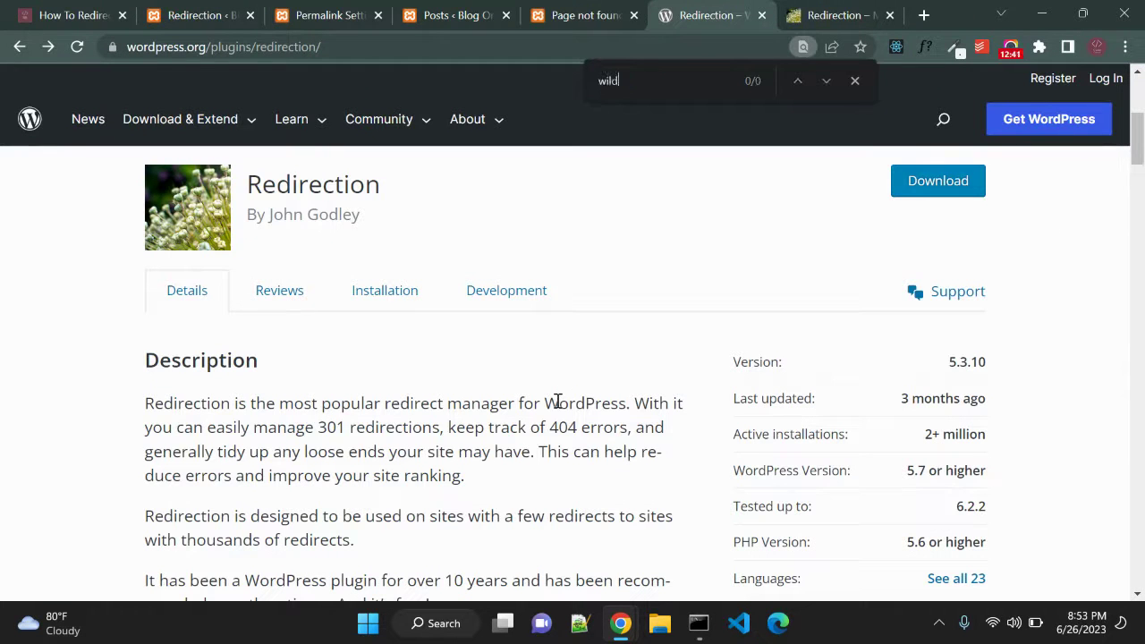
pyautogui.hotkey('ctrl', 'Tab')
pyautogui.hotkey('ctrl', 'f')
pyautogui.write('wild')
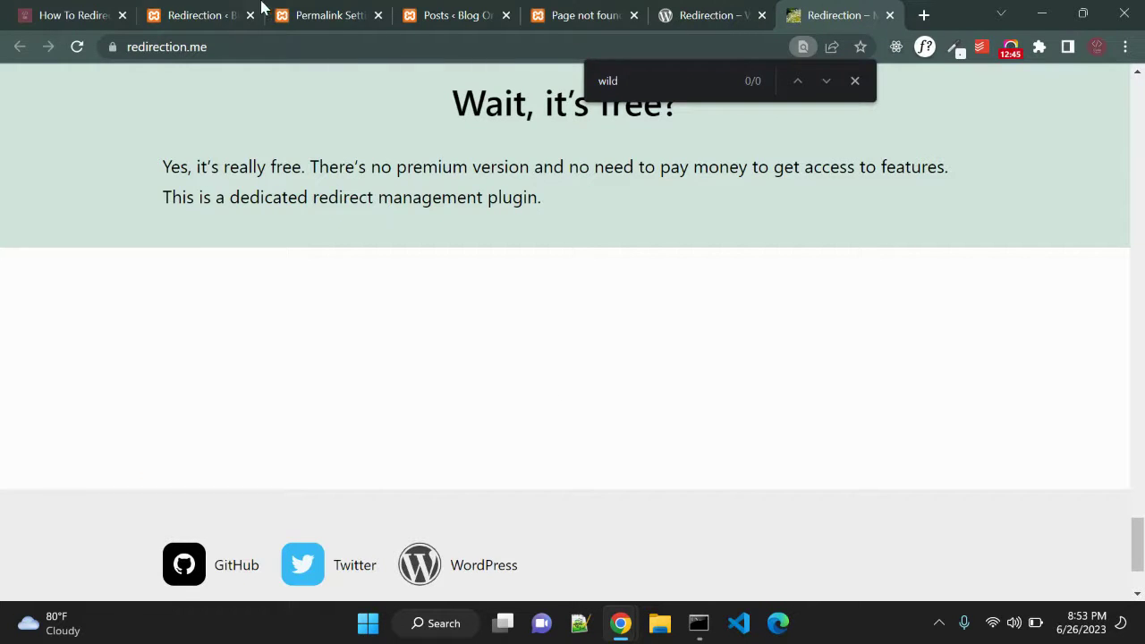
# Complete the new redirection's source URL as /category/(.*)$, review its fixed and wildcard parts, and enable the Regex option
pyautogui.click(228, 10)
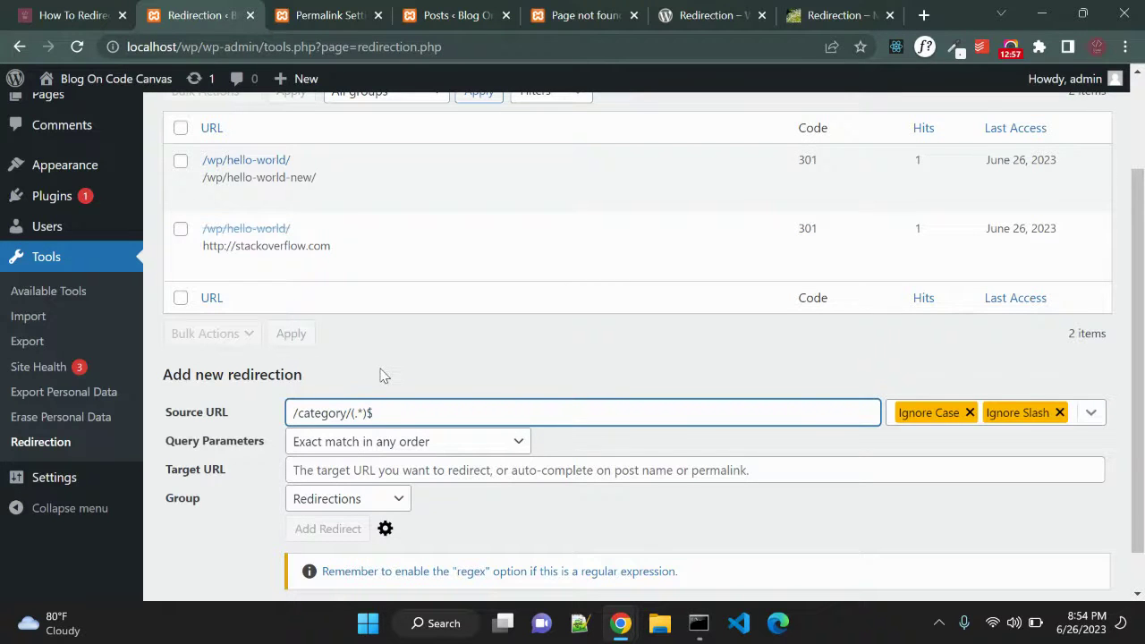
pyautogui.scroll(-2, 376, 371)
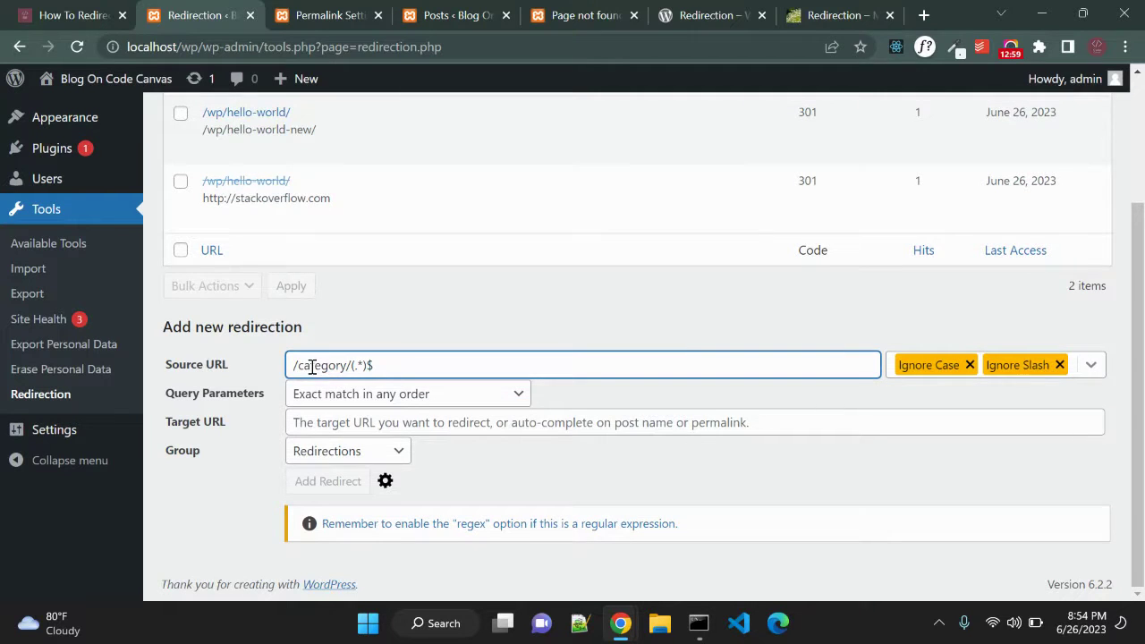
pyautogui.moveTo(298, 368); pyautogui.dragTo(347, 365)
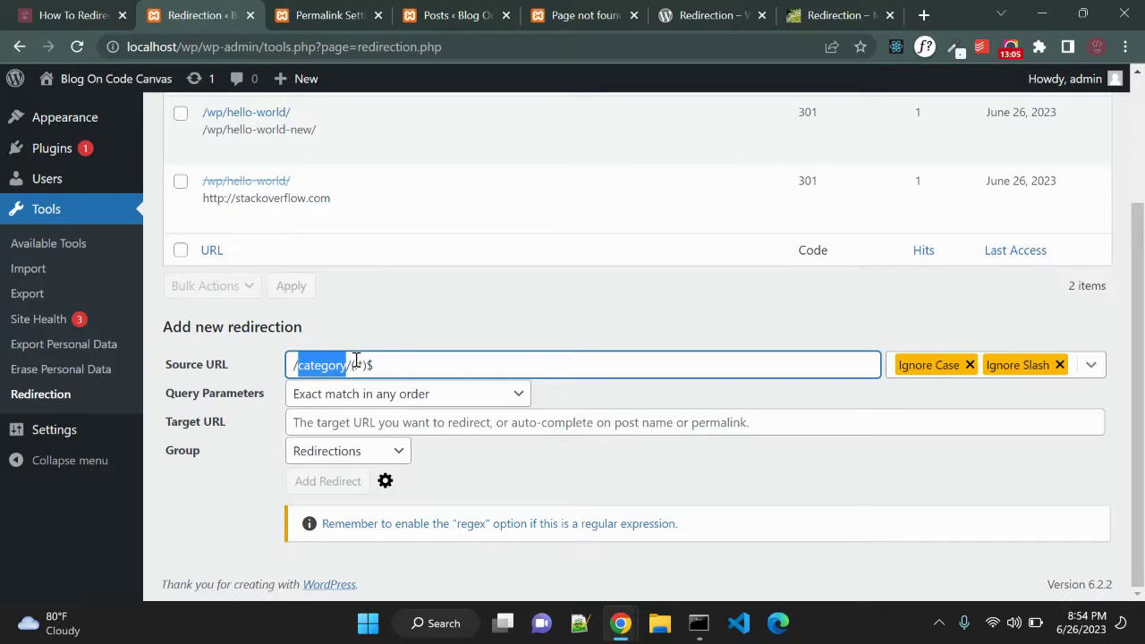
pyautogui.moveTo(350, 367); pyautogui.dragTo(382, 365)
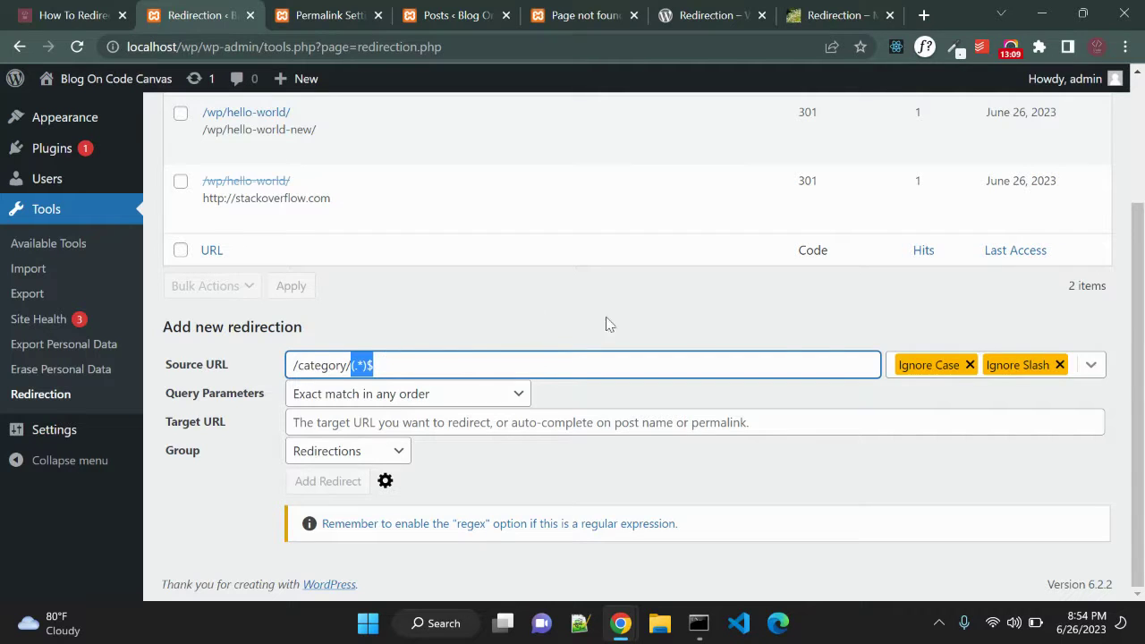
pyautogui.click(1090, 365)
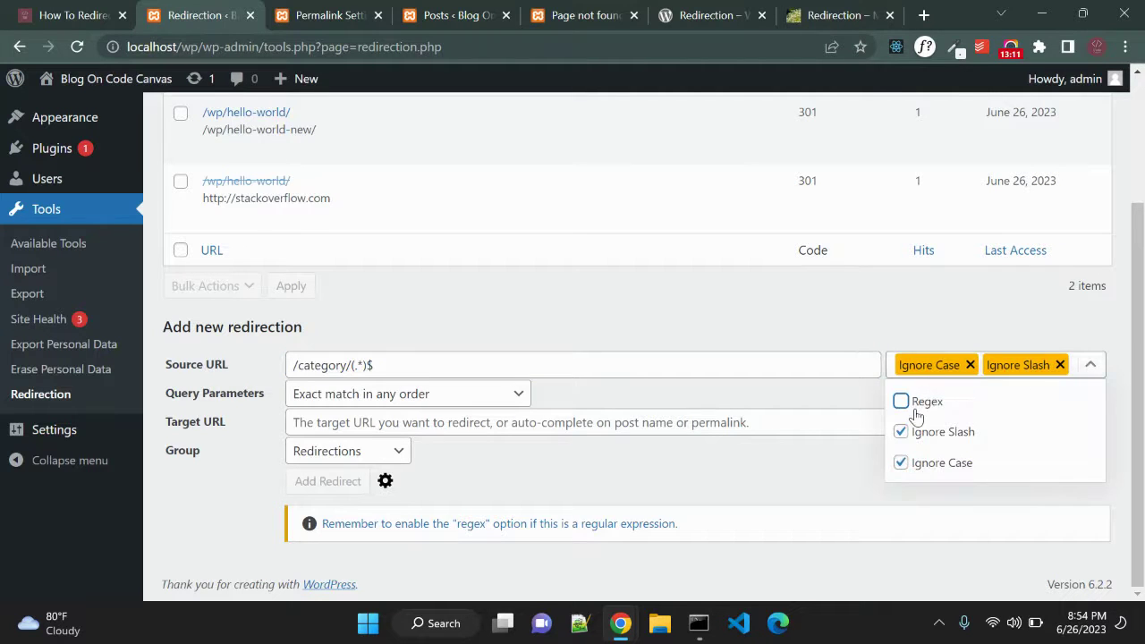
pyautogui.click(925, 407)
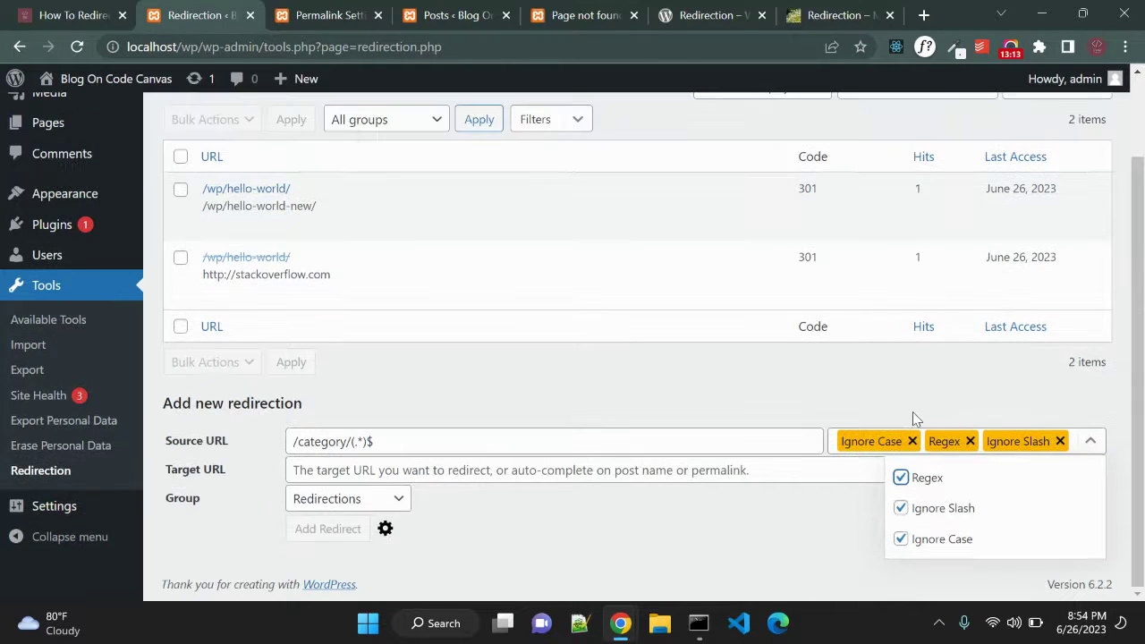
pyautogui.click(771, 415)
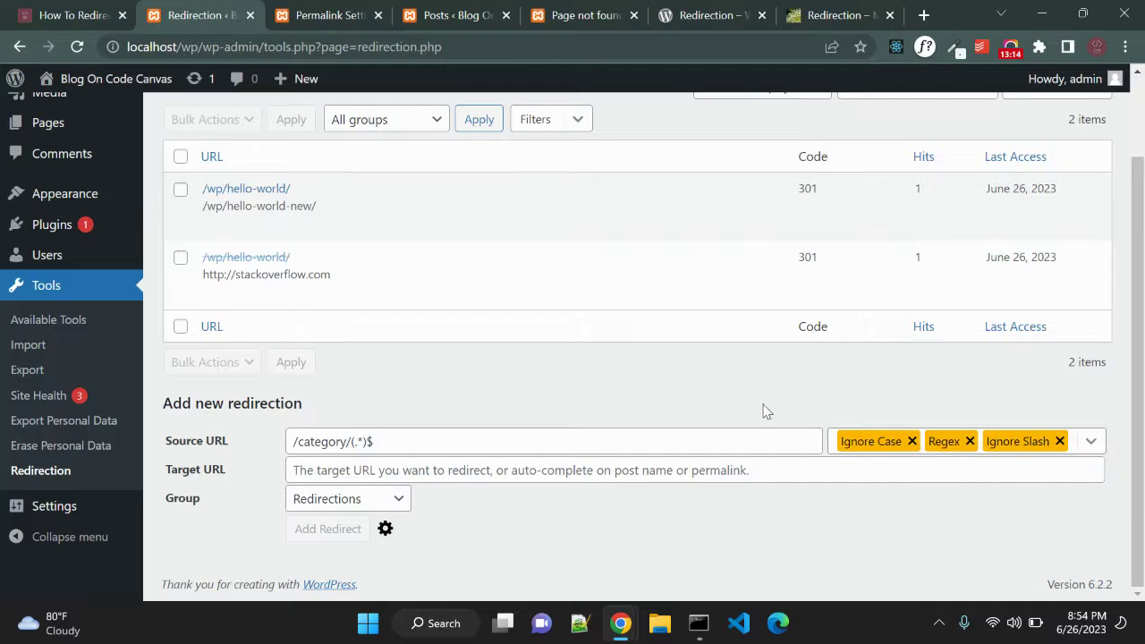
# Set the target URL to /newblog/$1, add the redirect and review the redirects list
pyautogui.click(399, 471)
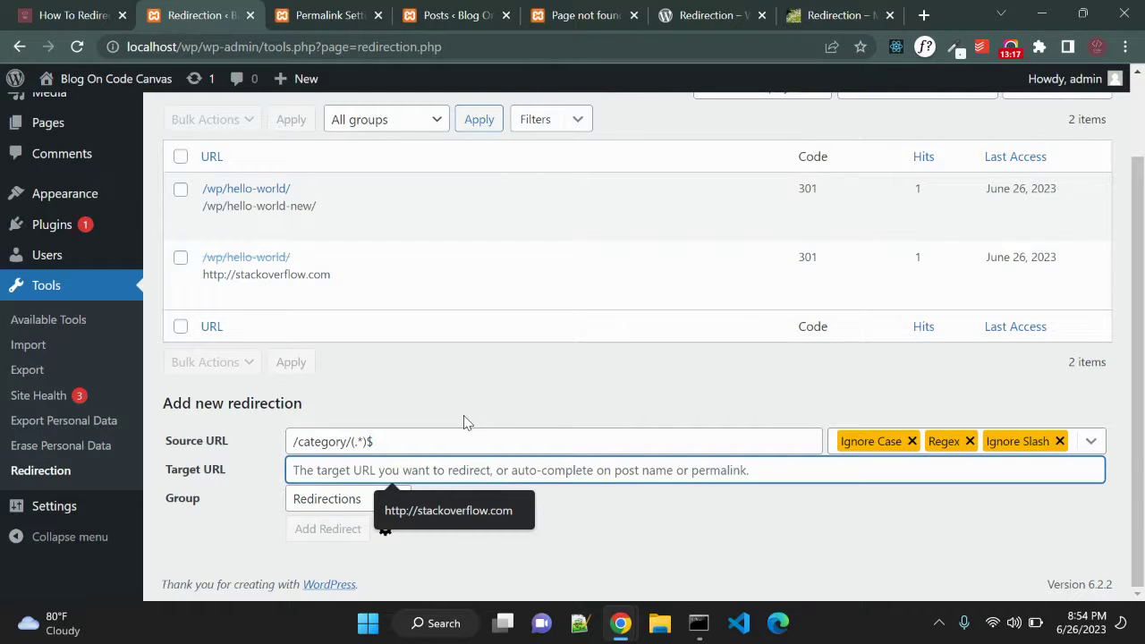
pyautogui.write('/ne')
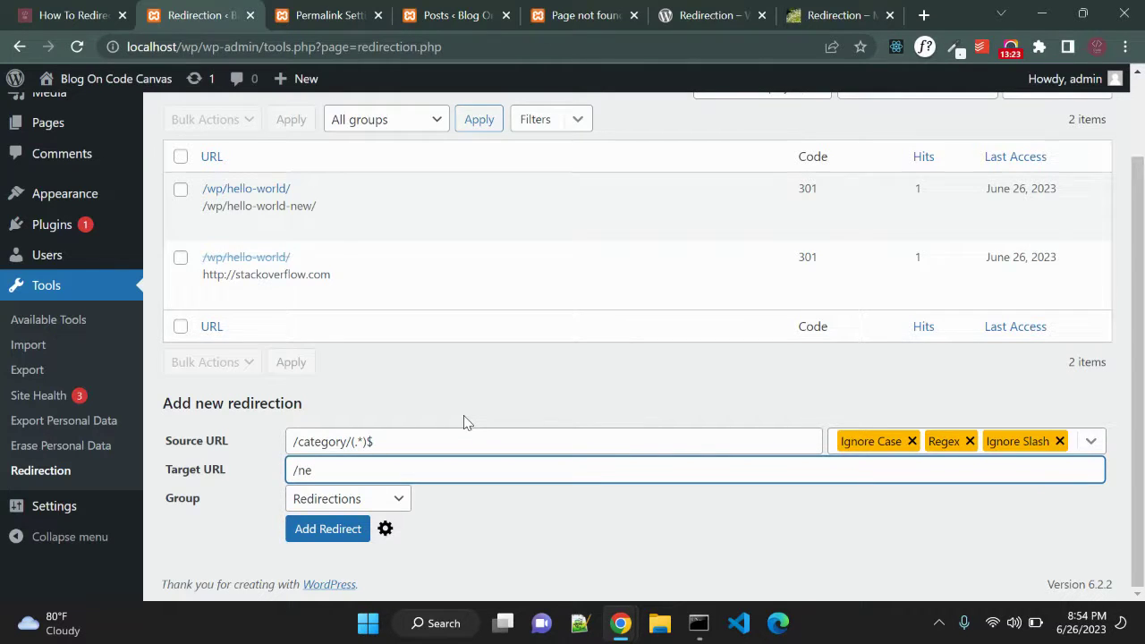
pyautogui.write('wblog')
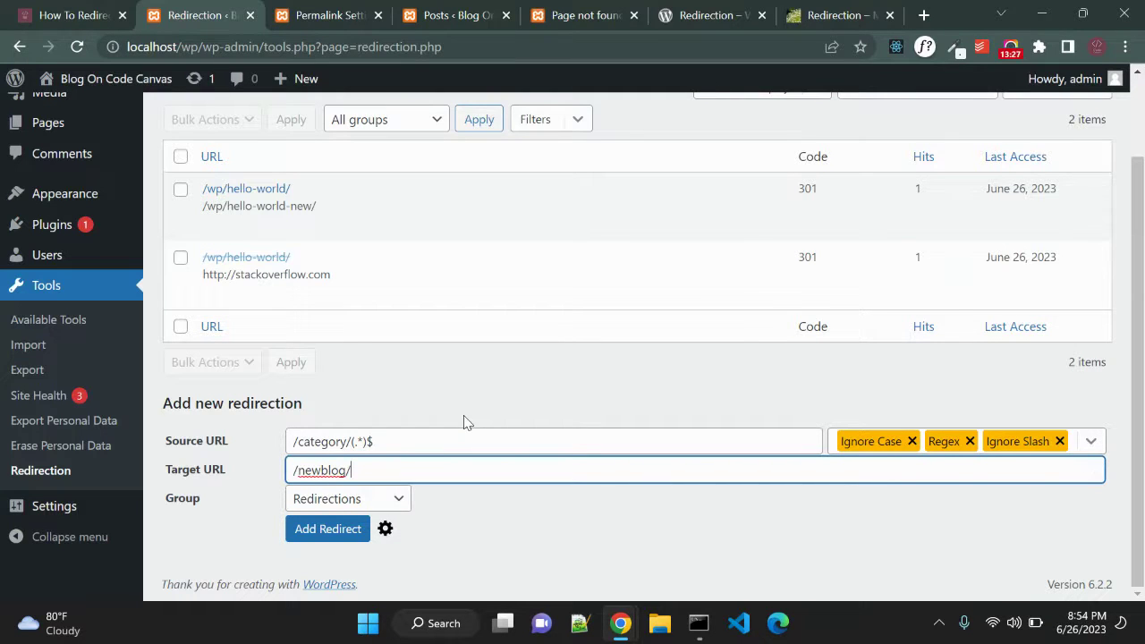
pyautogui.write('/$1')
pyautogui.click(353, 531)
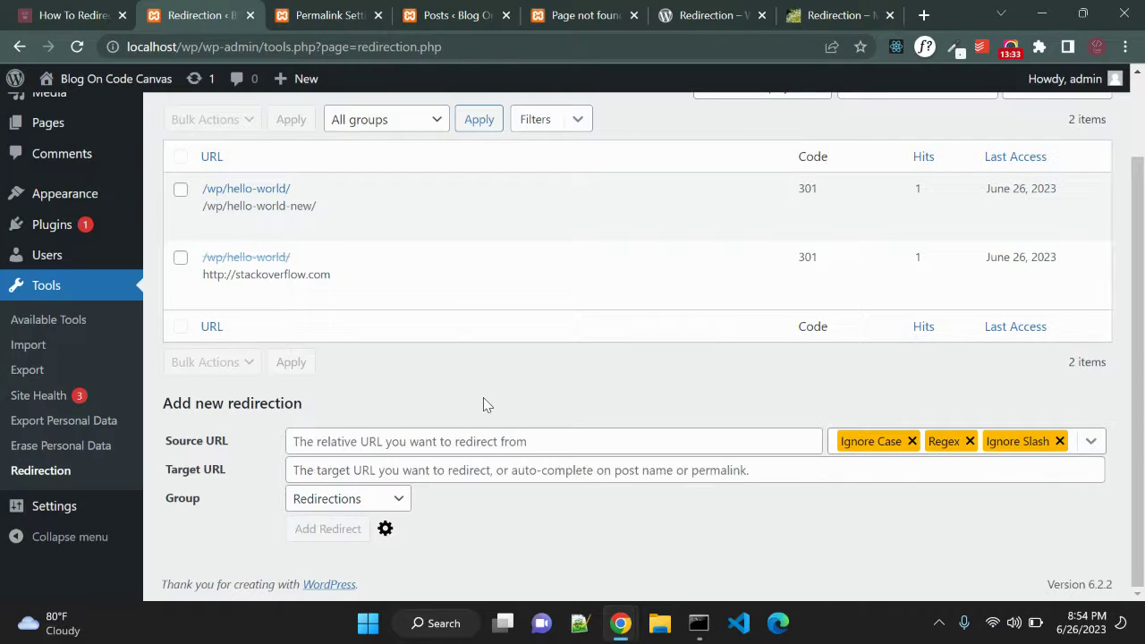
pyautogui.scroll(2, 483, 405)
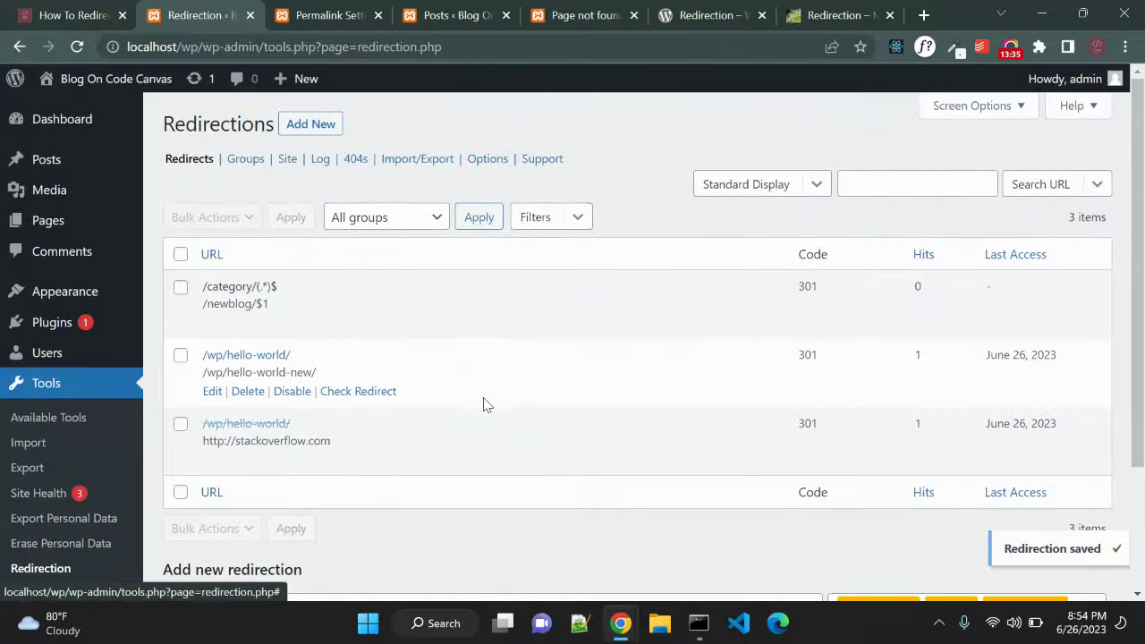
# Check the address localhost/wp/blogs/hello-world-new/ in the existing incognito window, closing both of its not-found tabs
pyautogui.click(566, 12)
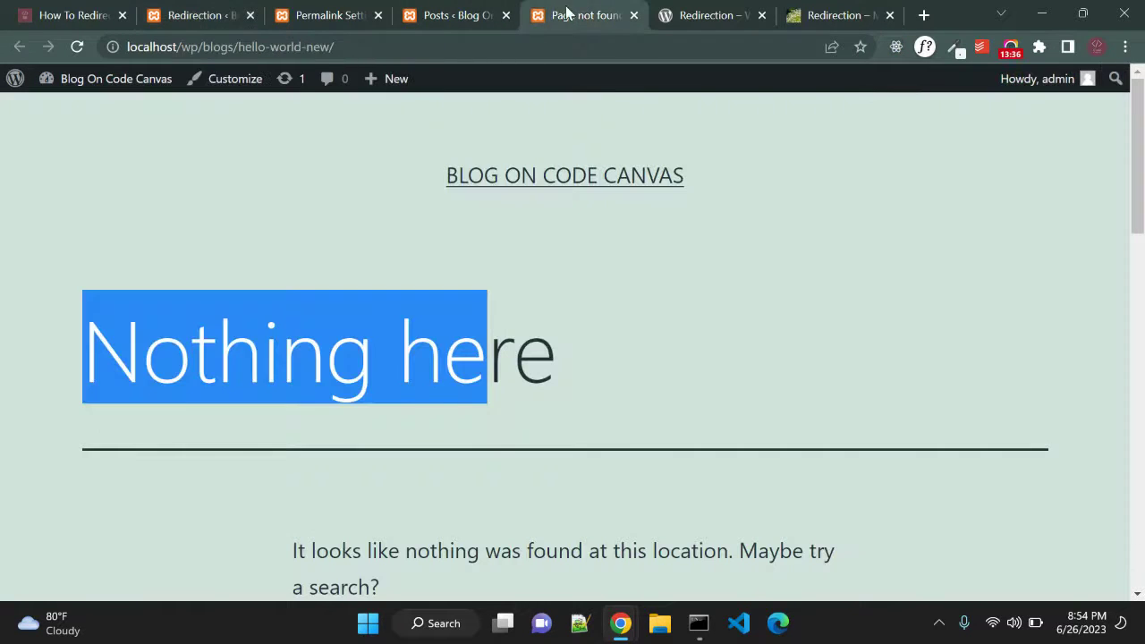
pyautogui.click(486, 43)
pyautogui.hotkey('ctrl', 'c')
pyautogui.hotkey('ctrl', 'w')
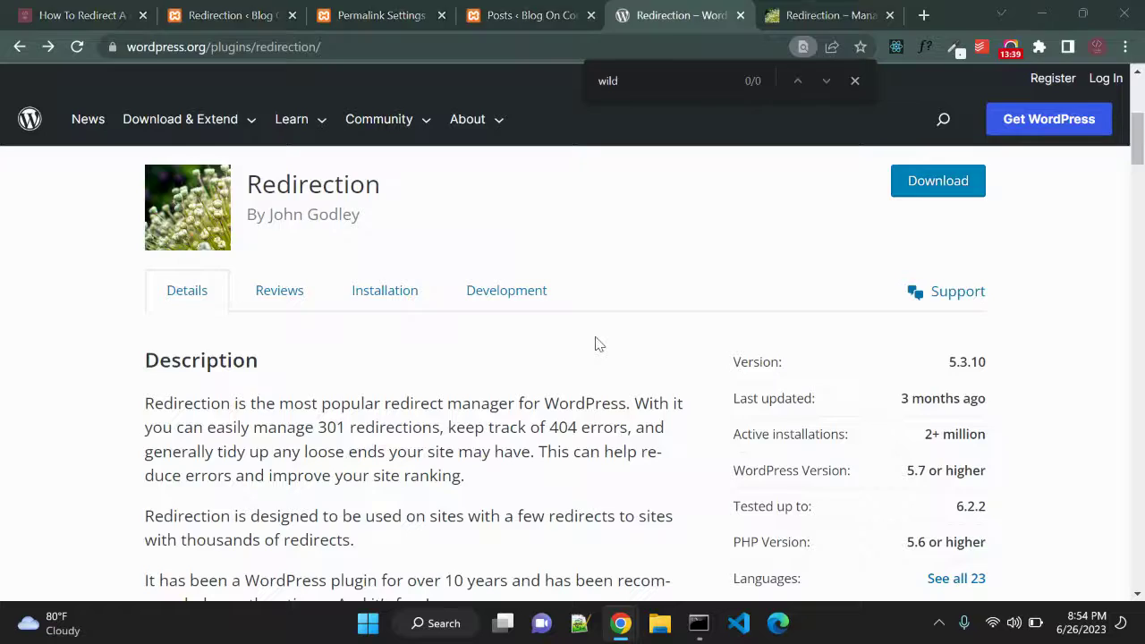
pyautogui.hotkey('alt', 'Tab')
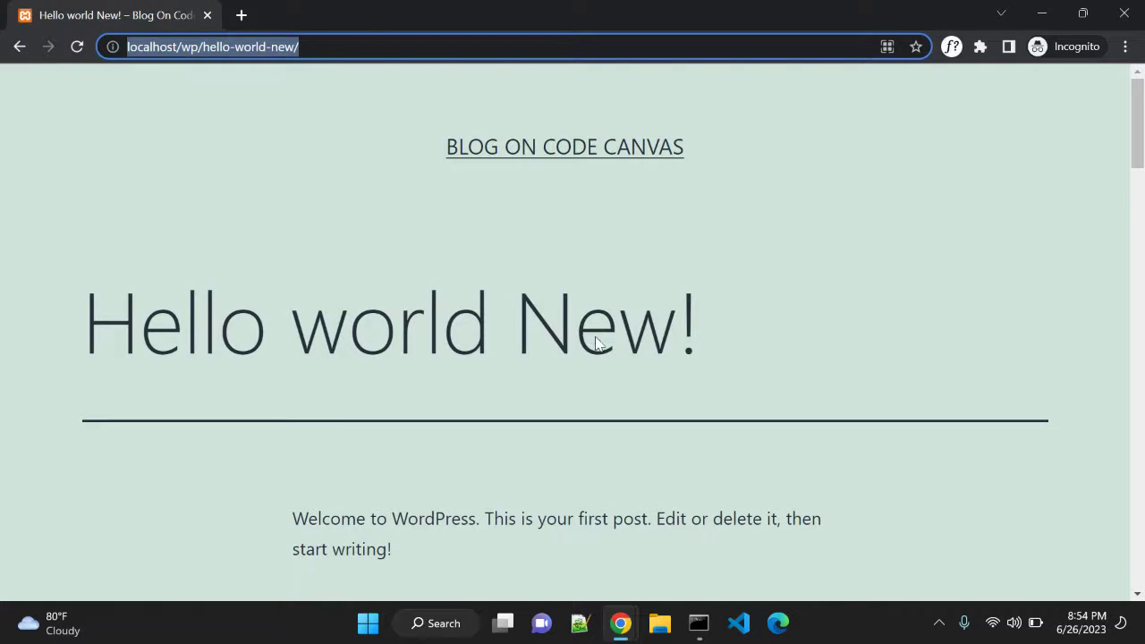
pyautogui.hotkey('ctrl', 't')
pyautogui.hotkey('ctrl', 'v')
pyautogui.press('Return')
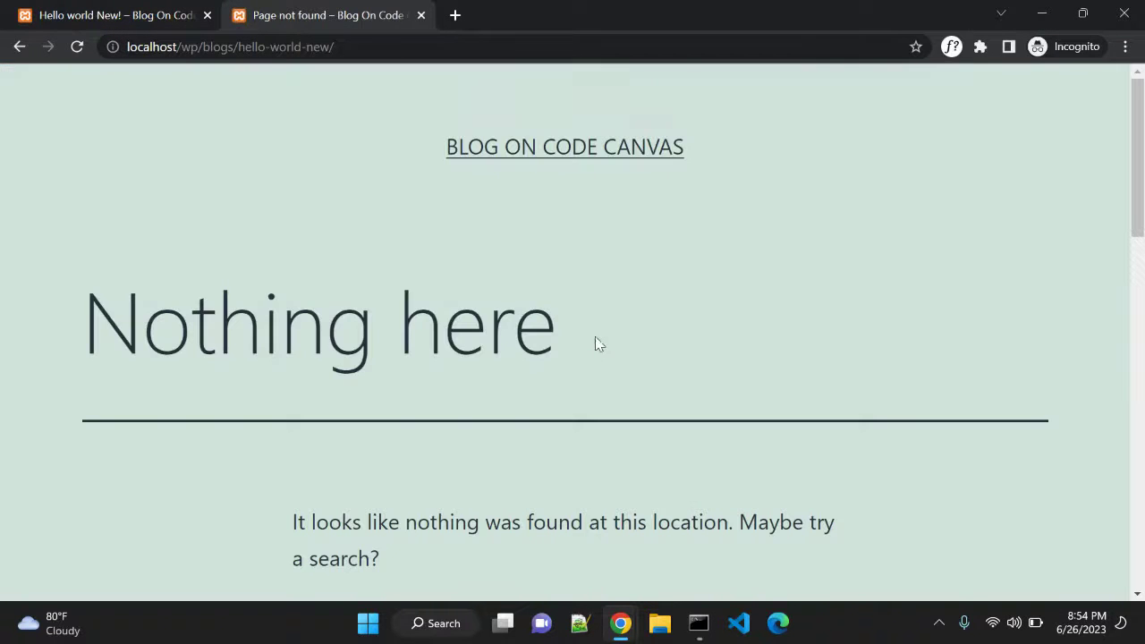
pyautogui.hotkey('ctrl', 'w')
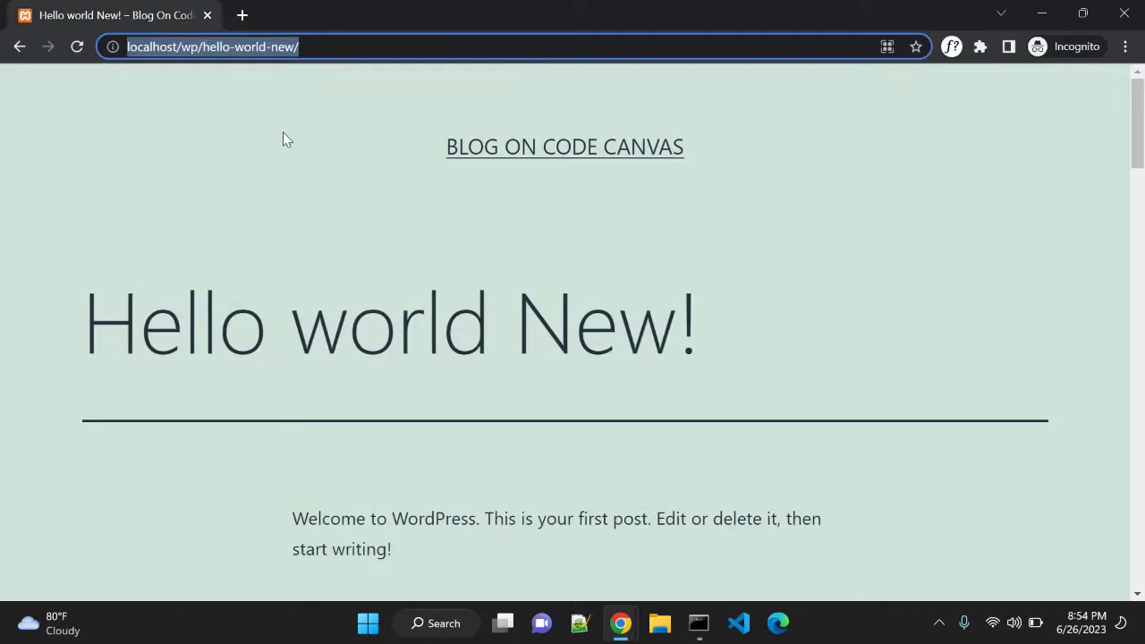
# Load localhost/wp/blogs/hello-world-new/ in a fresh incognito window
pyautogui.hotkey('alt', 'Tab')
pyautogui.hotkey('ctrl', 'shift', 'n')
pyautogui.hotkey('ctrl', 'v')
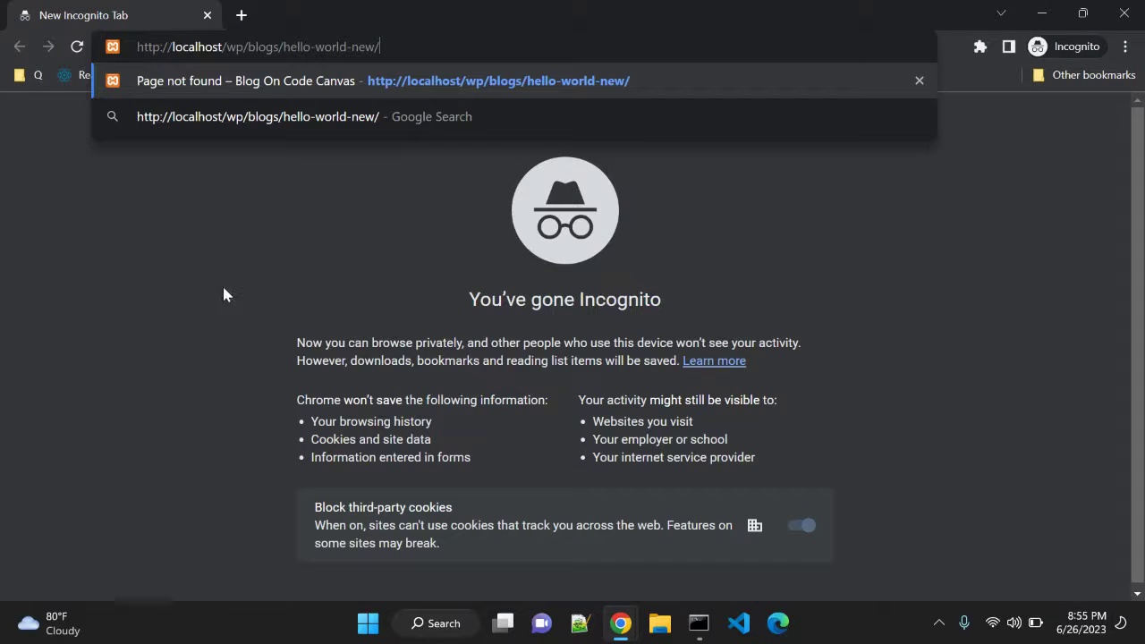
pyautogui.press('Escape')
pyautogui.press('Return')
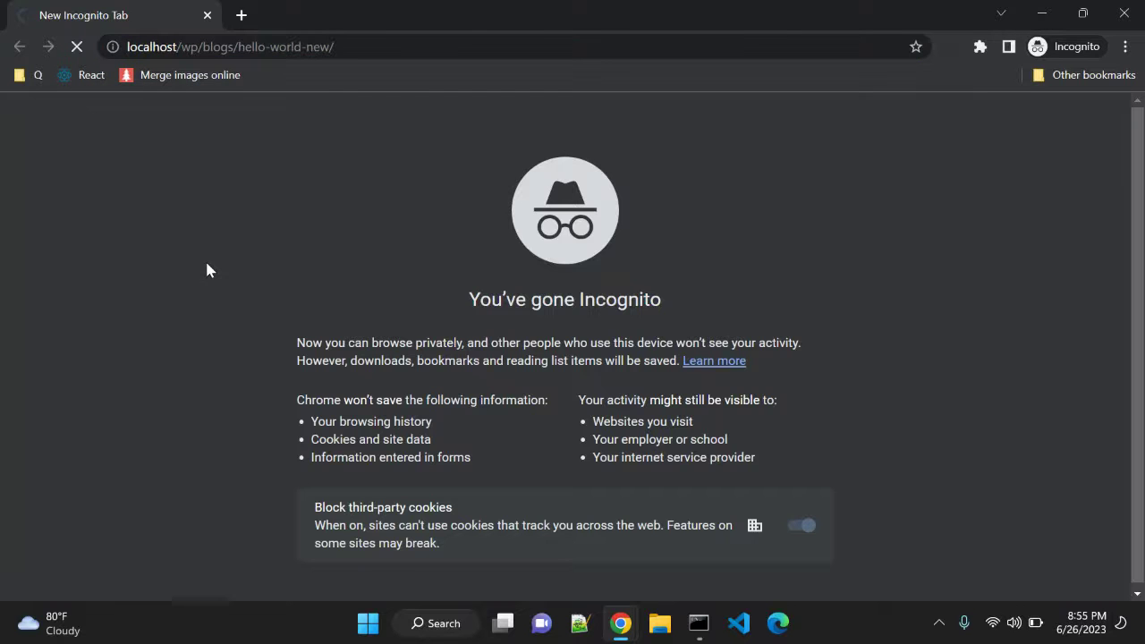
# Replace the blogs segment of the incognito address with catgeory, then load and look over the page
pyautogui.hotkey('ctrl', 'shift', 'Left')
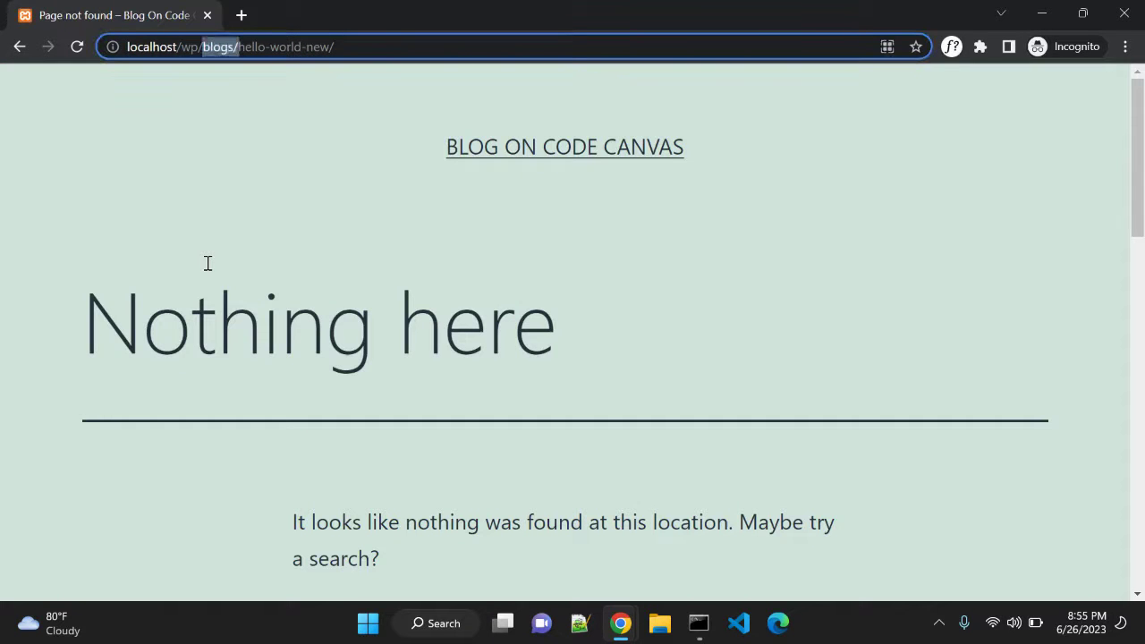
pyautogui.write('catgeory')
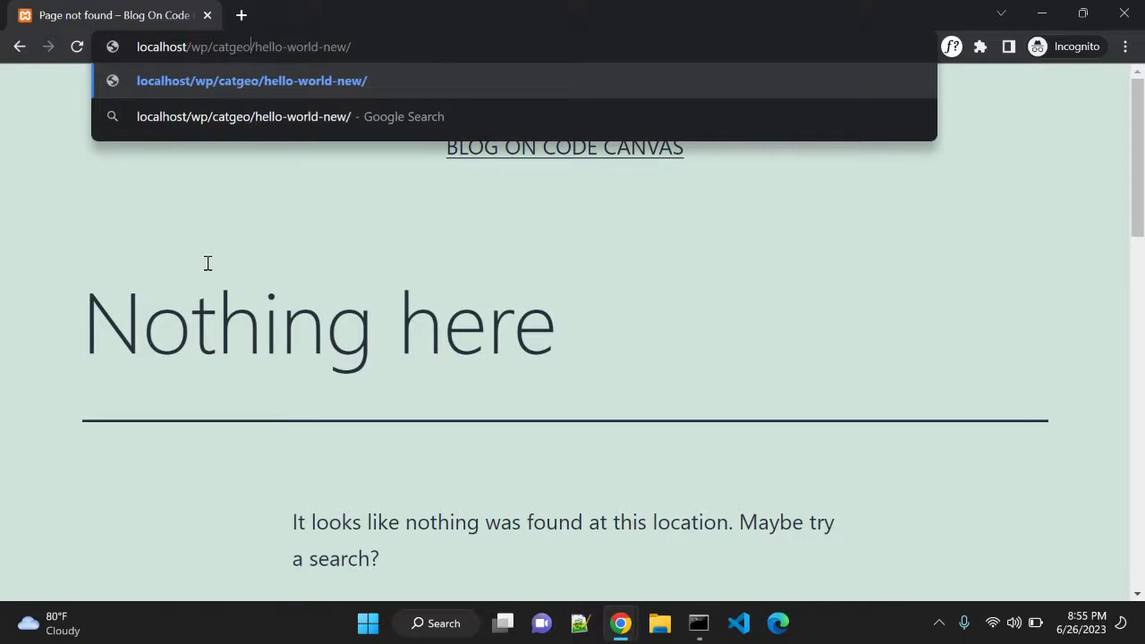
pyautogui.press('Return')
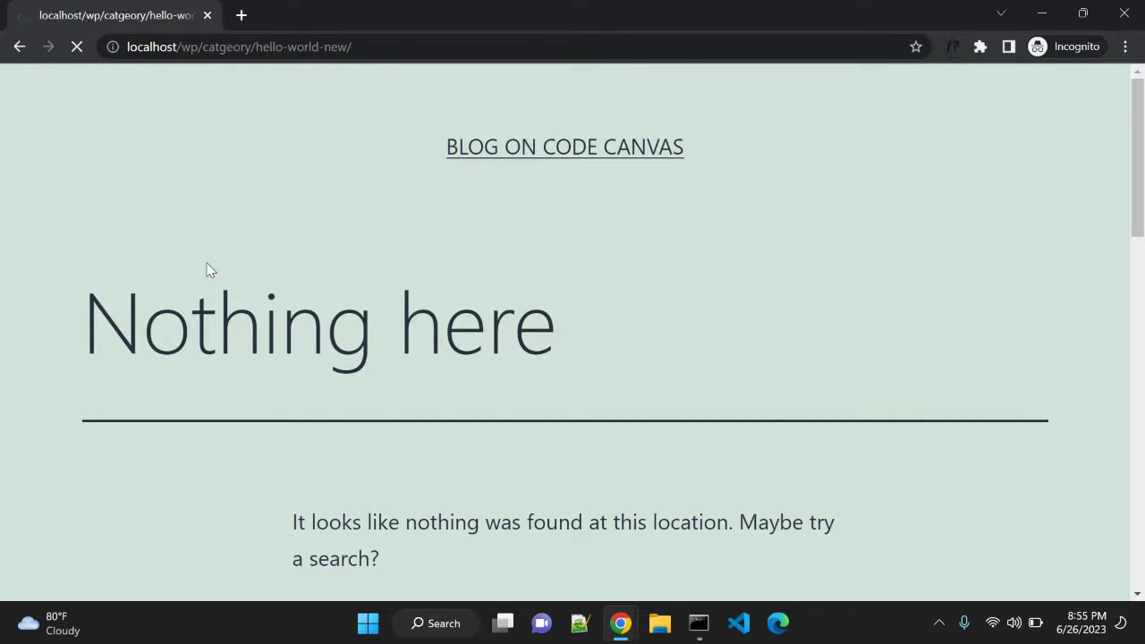
pyautogui.scroll(-3, 289, 378)
pyautogui.scroll(3, 289, 378)
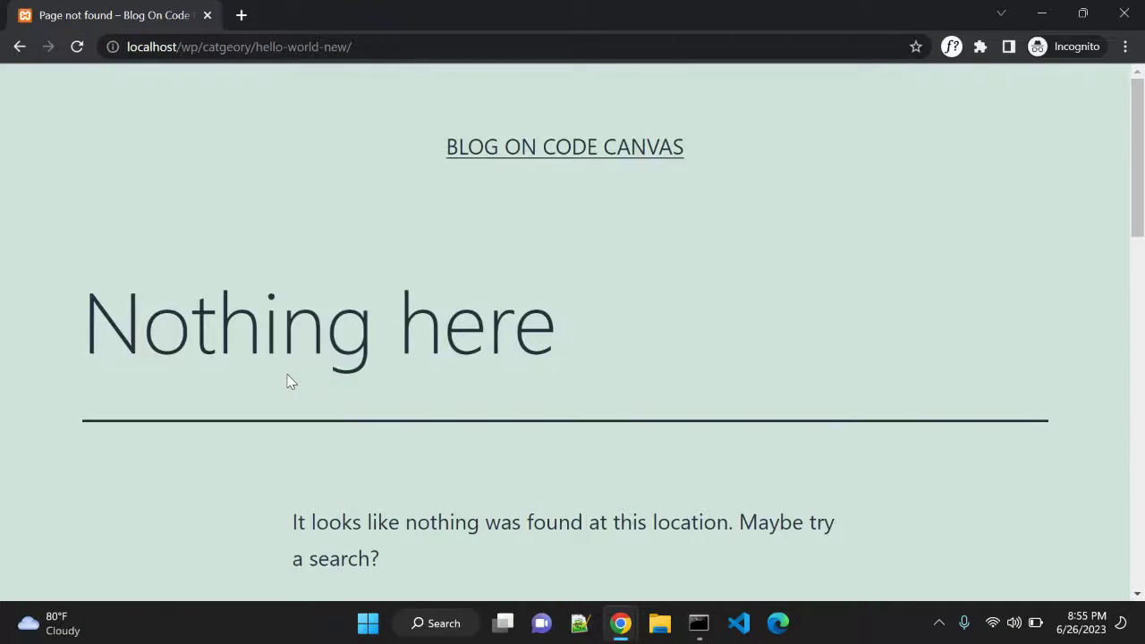
# Resave the Permalink Settings with the custom structure /category/%postname%/ and review the saved structure
pyautogui.hotkey('alt', 'Tab')
pyautogui.click(400, 10)
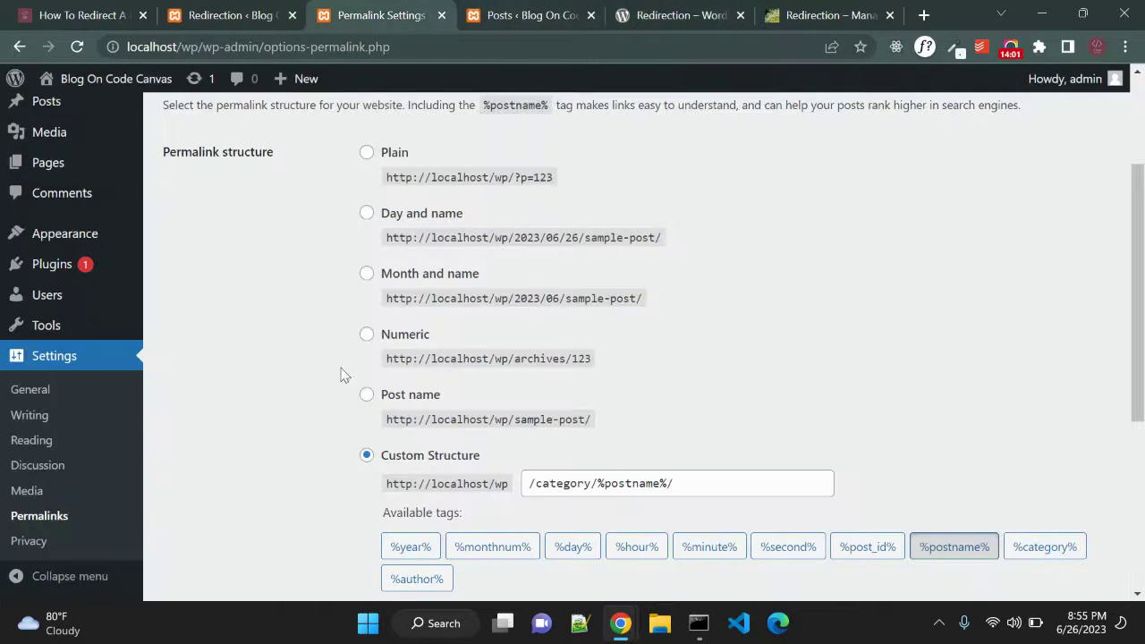
pyautogui.scroll(-4, 274, 450)
pyautogui.click(209, 507)
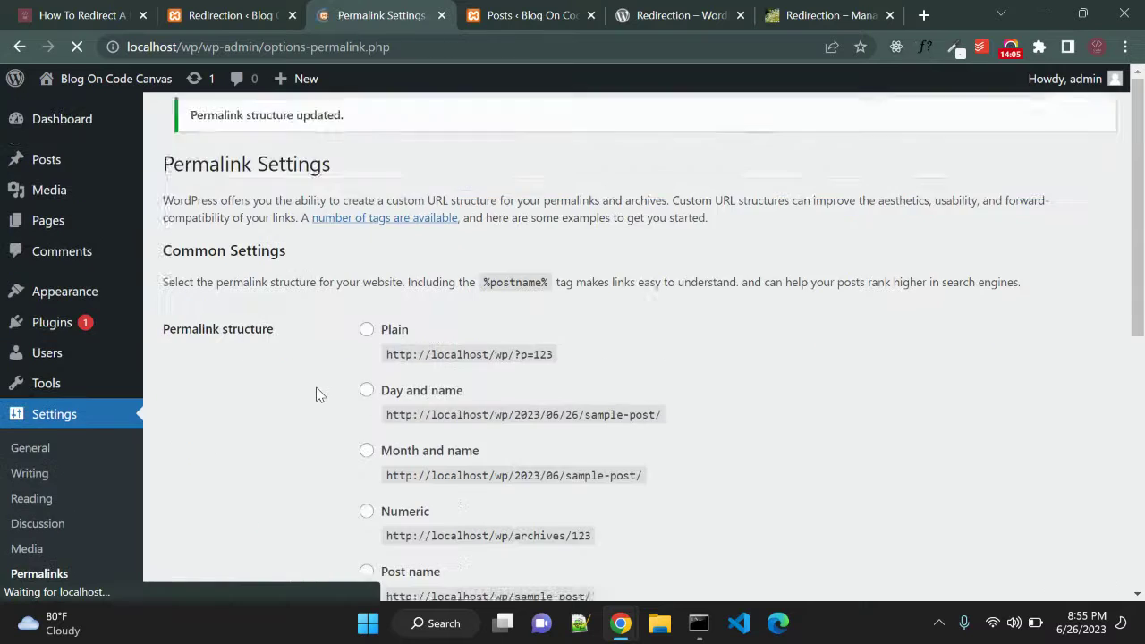
pyautogui.scroll(-8, 317, 390)
pyautogui.scroll(2, 292, 454)
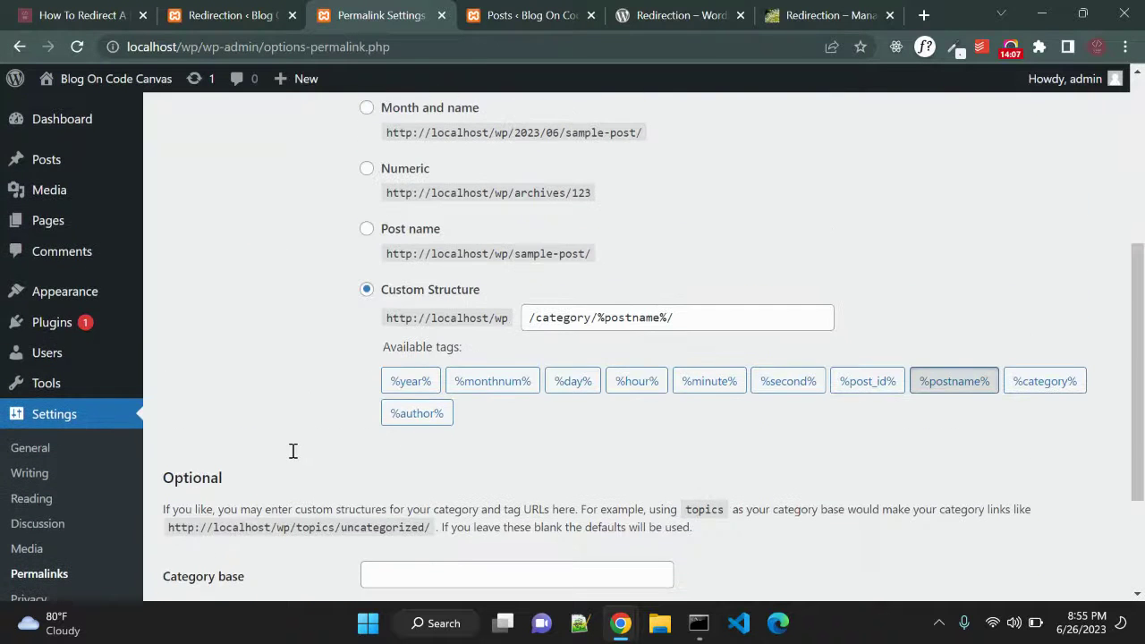
# Refresh the Posts list, view the "Hello world New!" post in a separate tab to check its redirected address, and close it
pyautogui.click(532, 15)
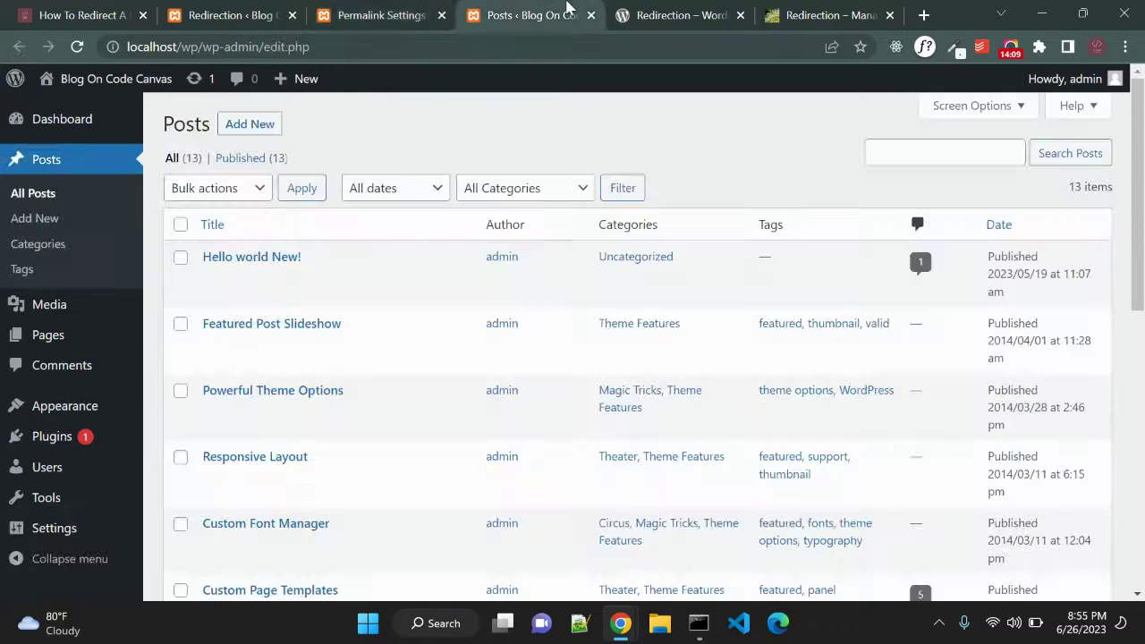
pyautogui.press('F5')
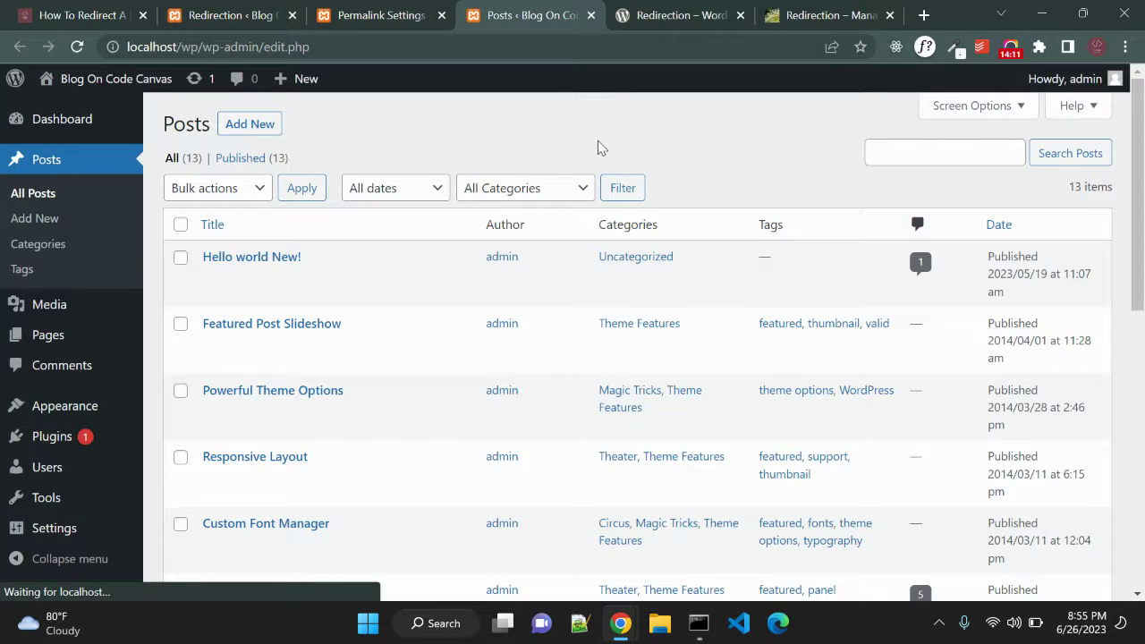
pyautogui.middleClick(340, 278)
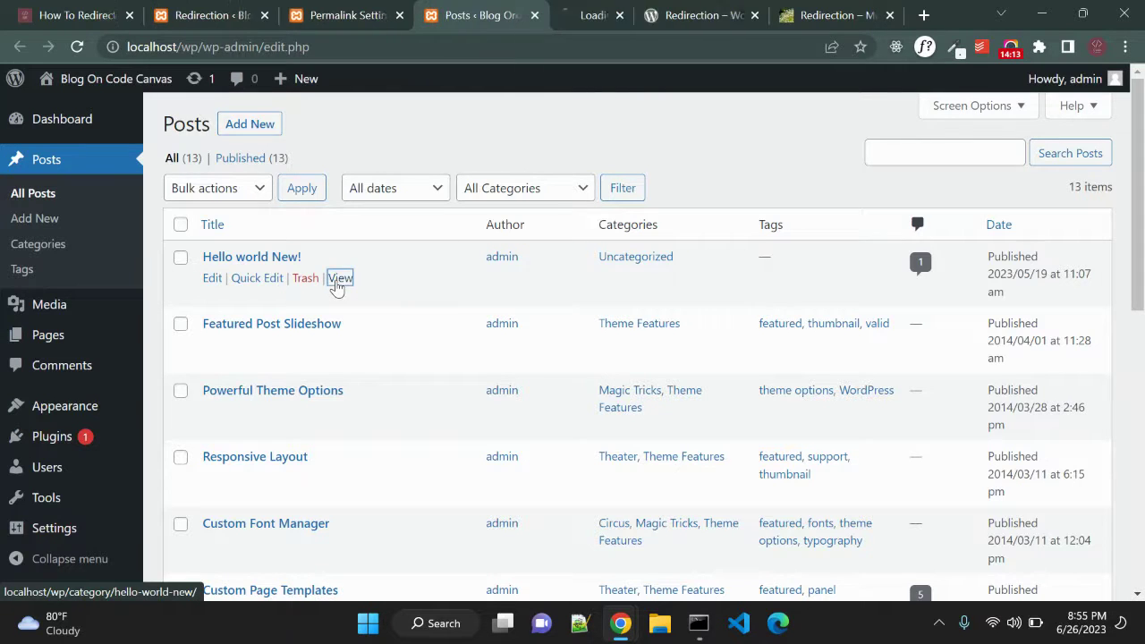
pyautogui.click(548, 26)
pyautogui.click(447, 50)
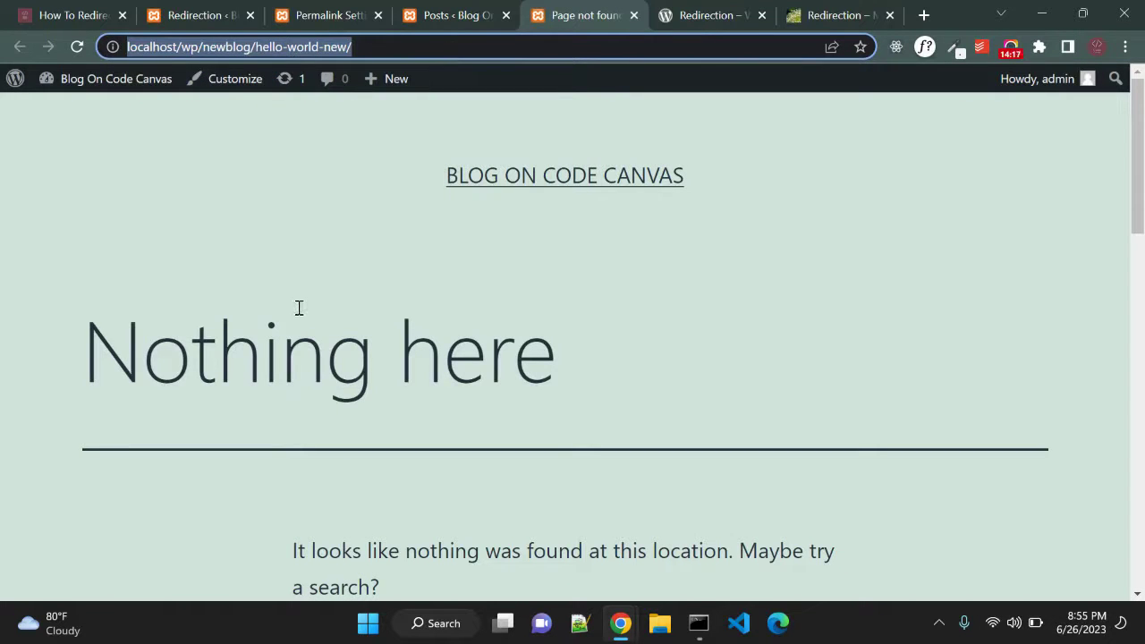
pyautogui.press('End')
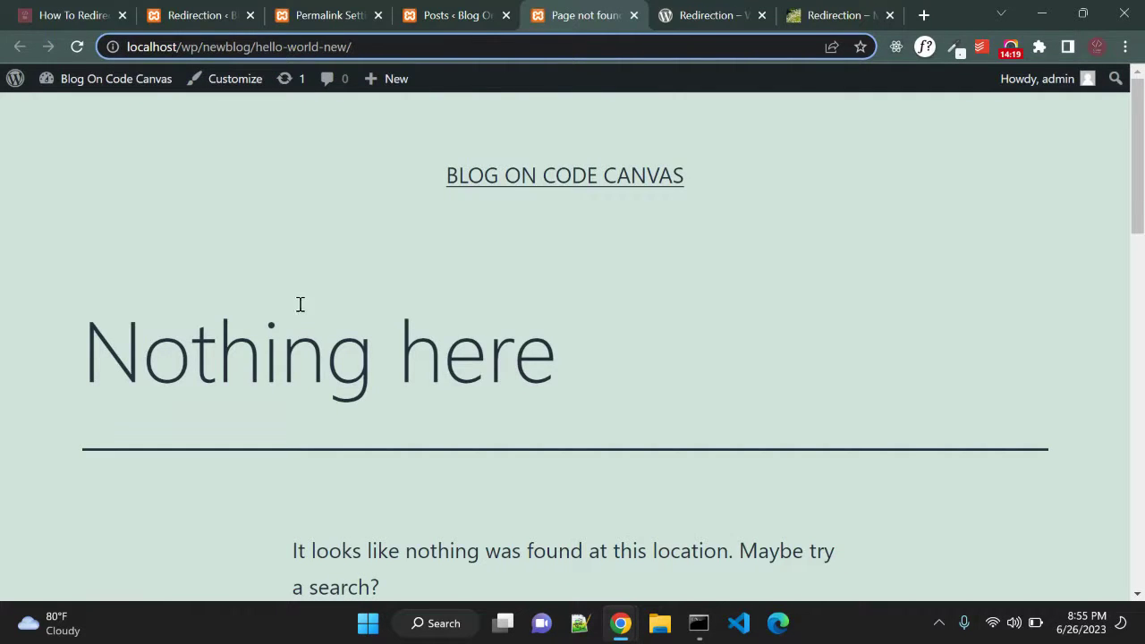
pyautogui.hotkey('ctrl', 'w')
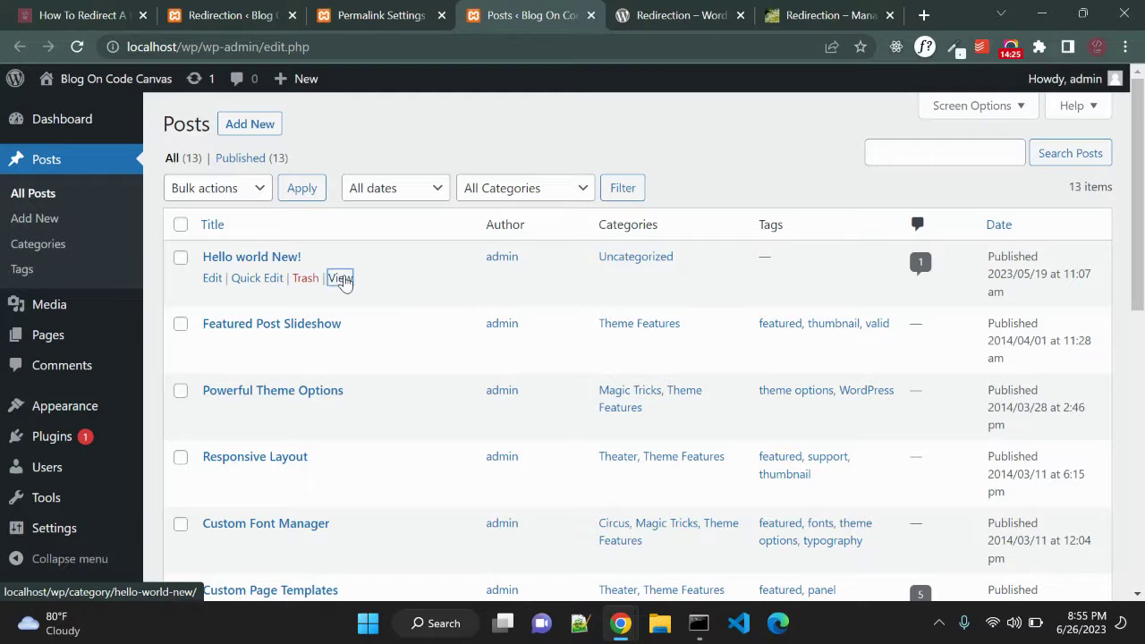
# View the "Hello world New!" post again and compare the newblog segment of its address with the custom permalink structure
pyautogui.click(341, 281)
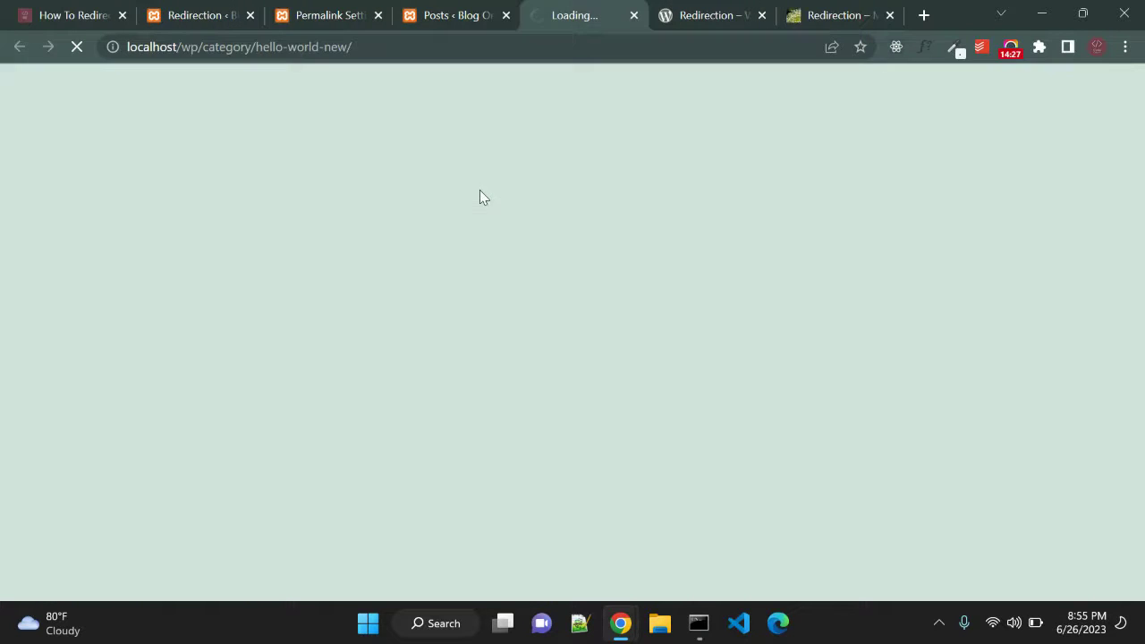
pyautogui.click(213, 53)
pyautogui.doubleClick(213, 53)
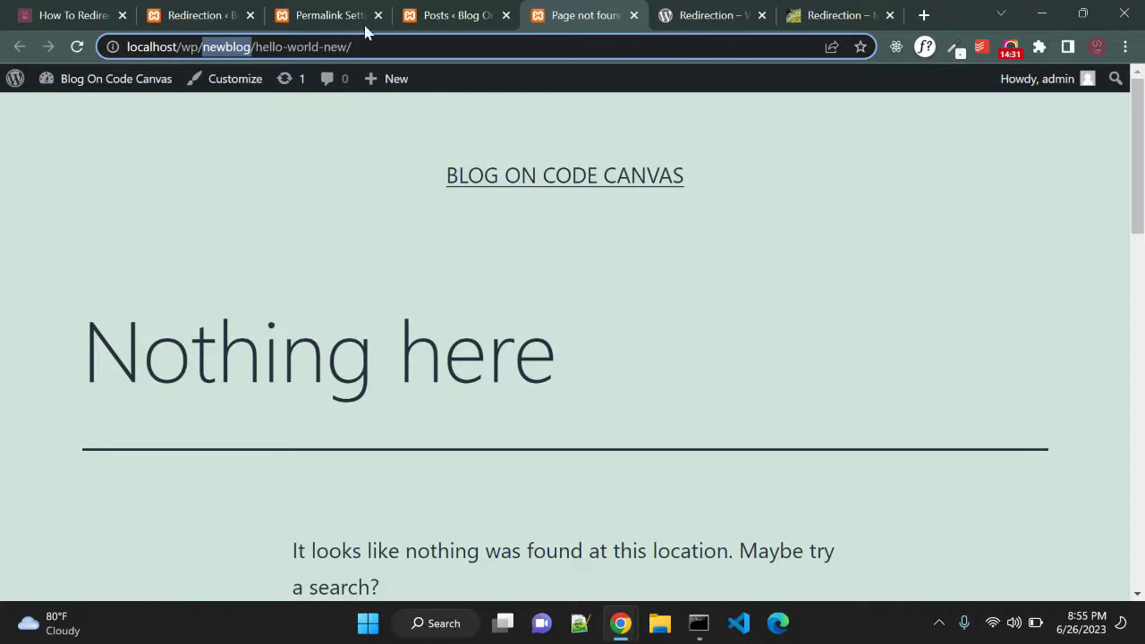
pyautogui.click(332, 13)
pyautogui.scroll(-1, 340, 329)
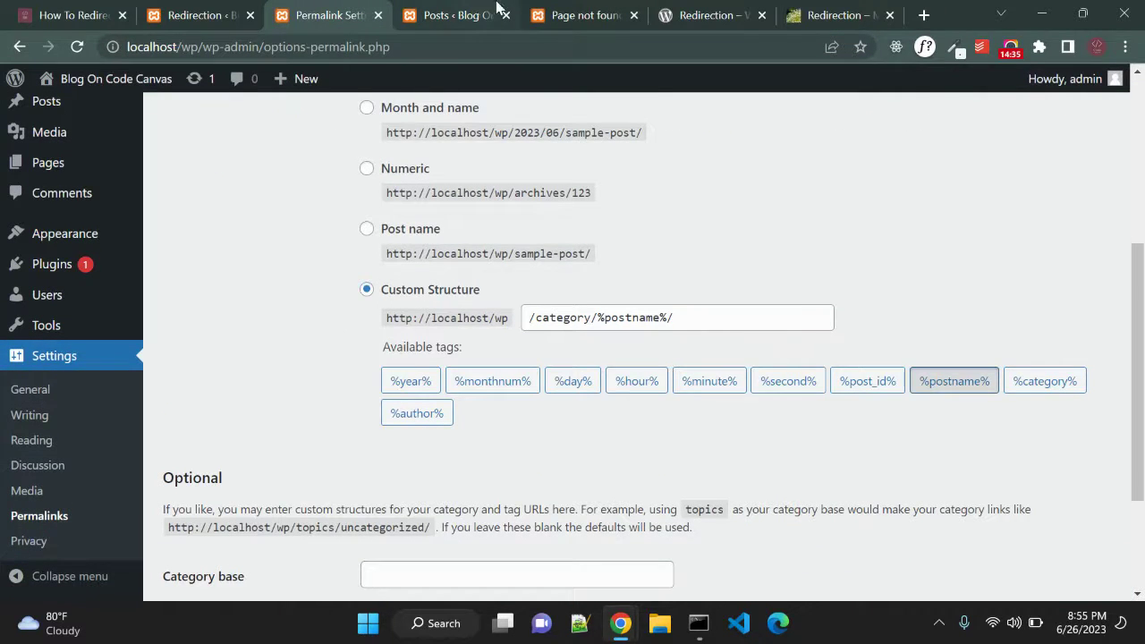
# Edit the /category/(.*)$ redirect to use source URL /blog/(.*)$ and target URL /category/$1, and save it
pyautogui.click(219, 13)
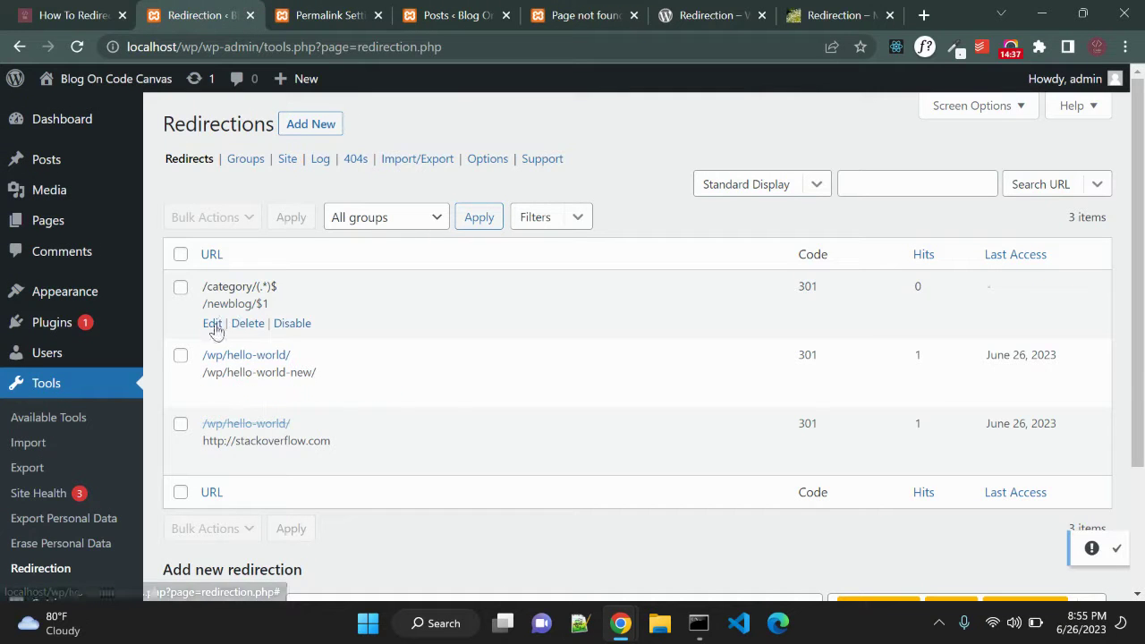
pyautogui.click(214, 323)
pyautogui.doubleClick(371, 289)
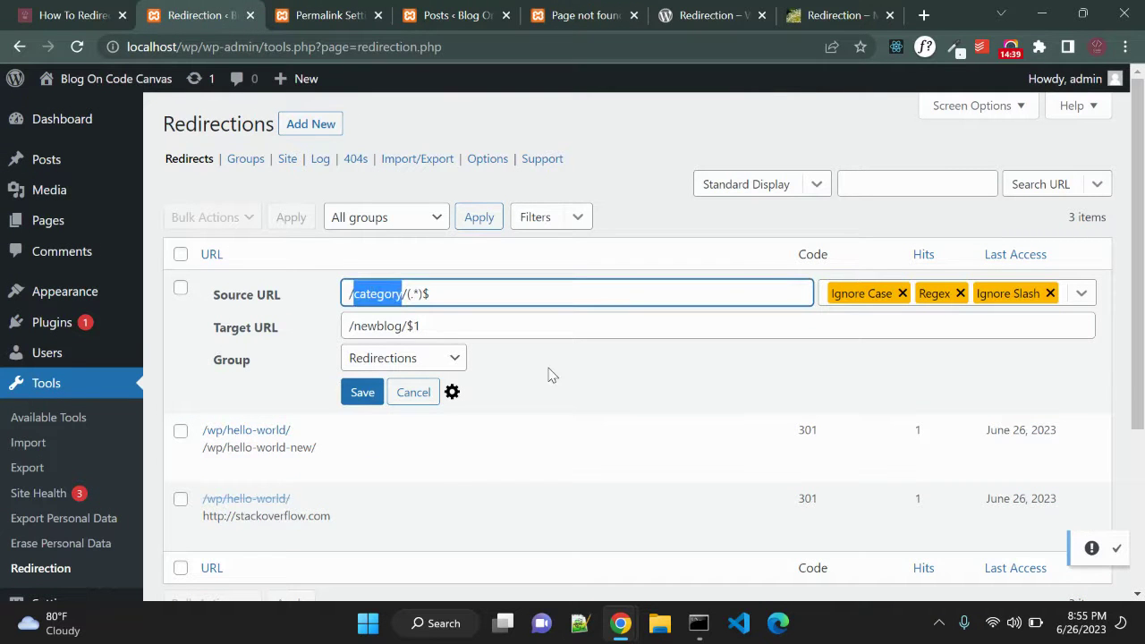
pyautogui.write('blog')
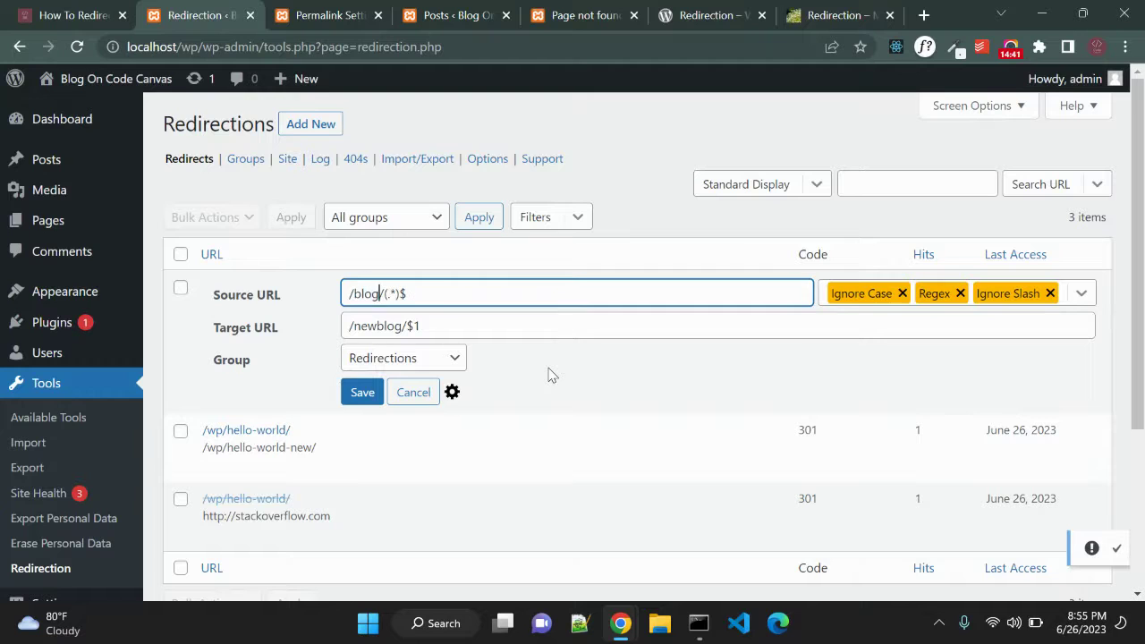
pyautogui.press('Tab')
pyautogui.press('Home')
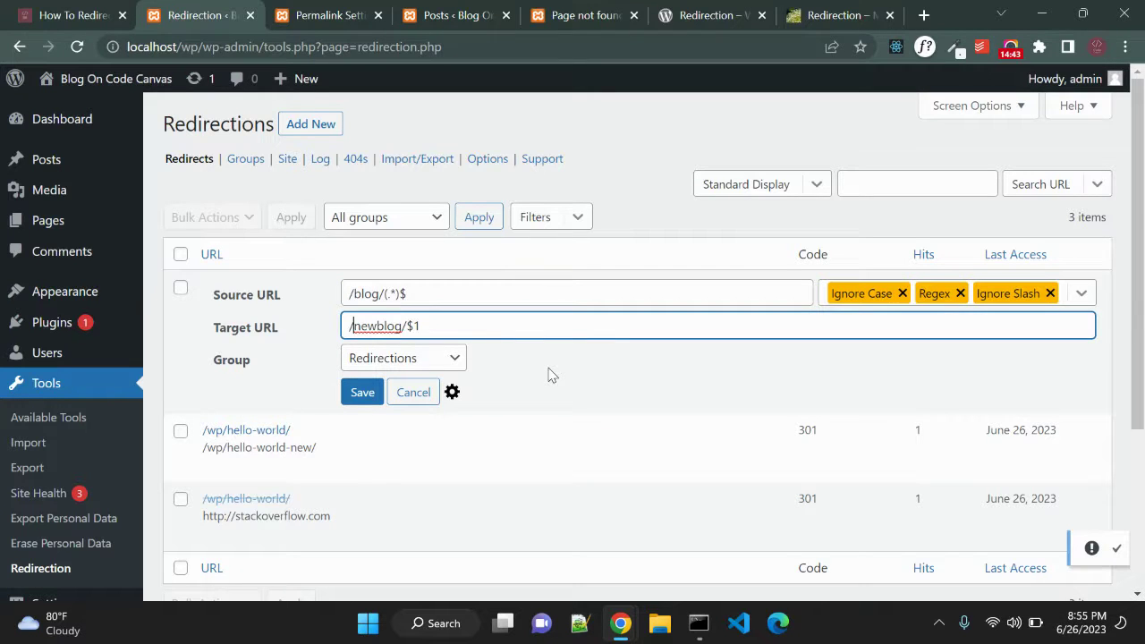
pyautogui.hotkey('ctrl', 'shift', 'Right')
pyautogui.write('/categr')
pyautogui.press('BackSpace')
pyautogui.write('ory')
pyautogui.click(362, 392)
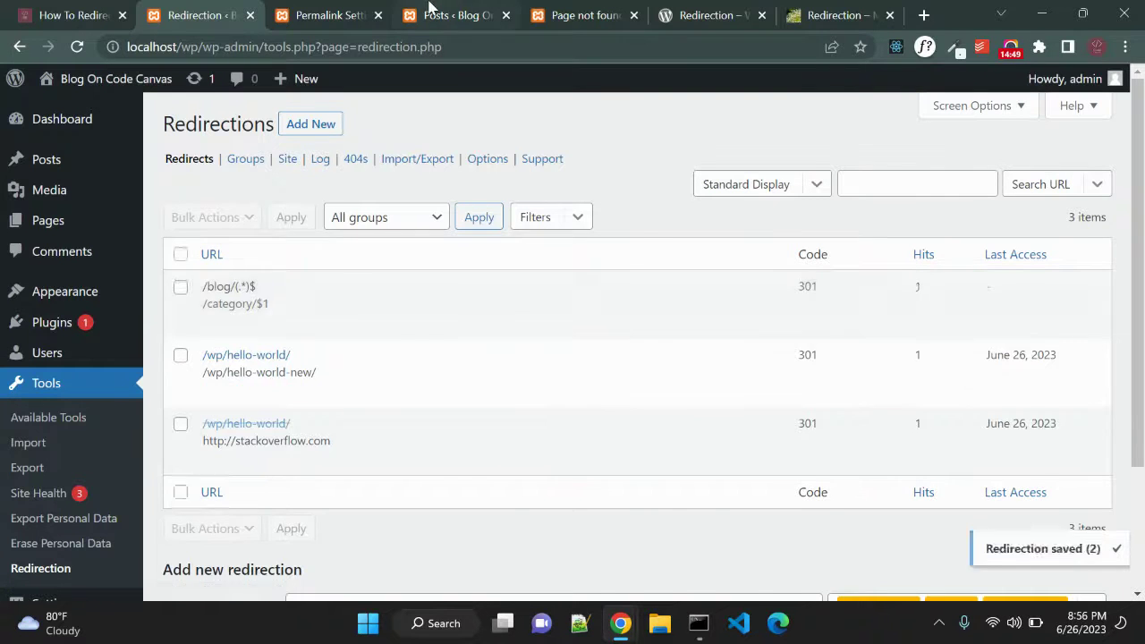
# Return to the Posts list, view the "Hello world New!" post to test the edited redirect, and close its tab
pyautogui.click(430, 10)
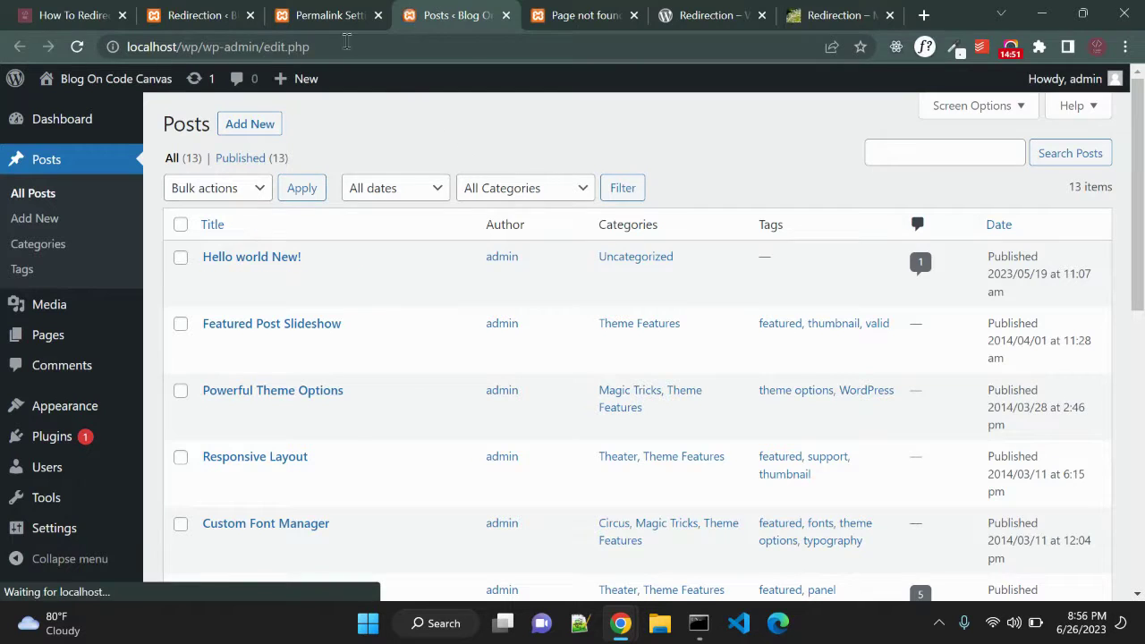
pyautogui.moveTo(228, 298)
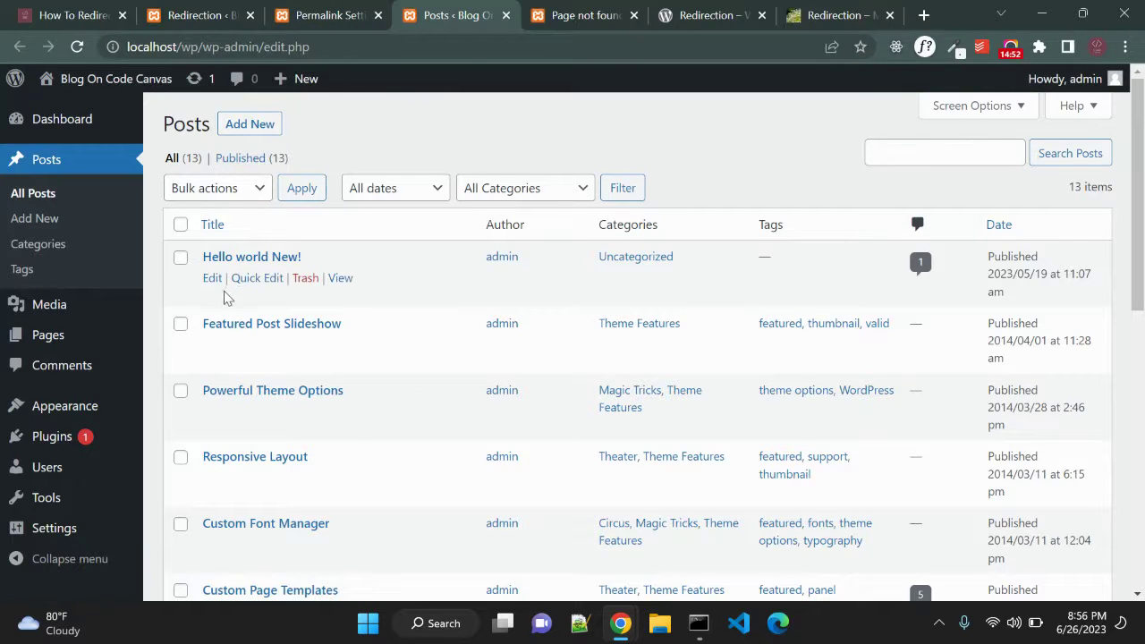
pyautogui.click(340, 279)
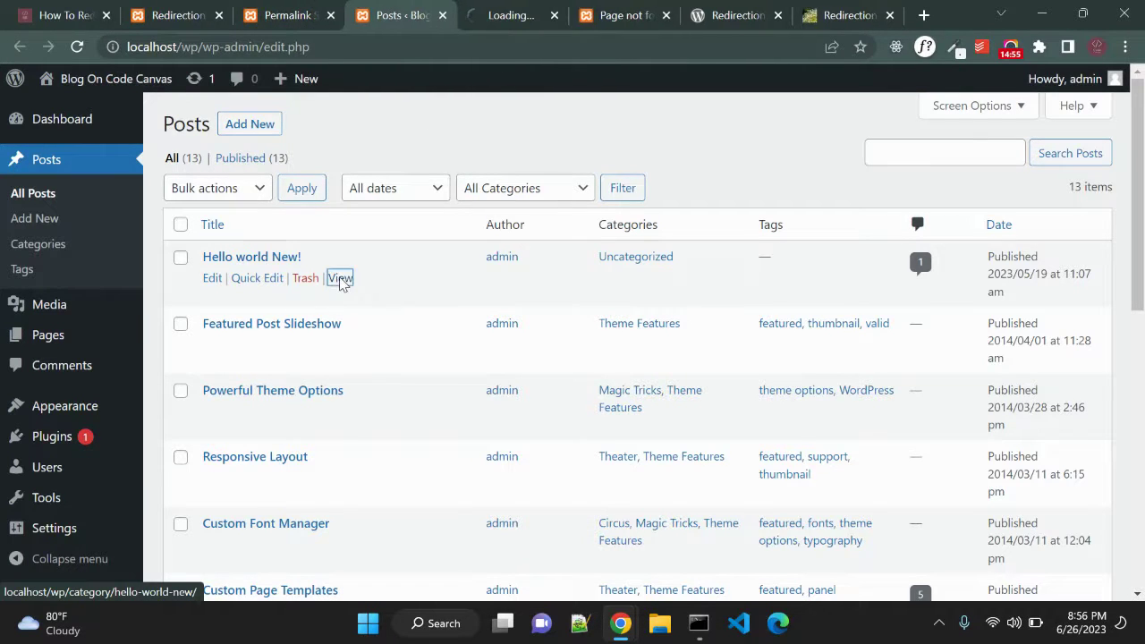
pyautogui.hotkey('ctrl', 'w')
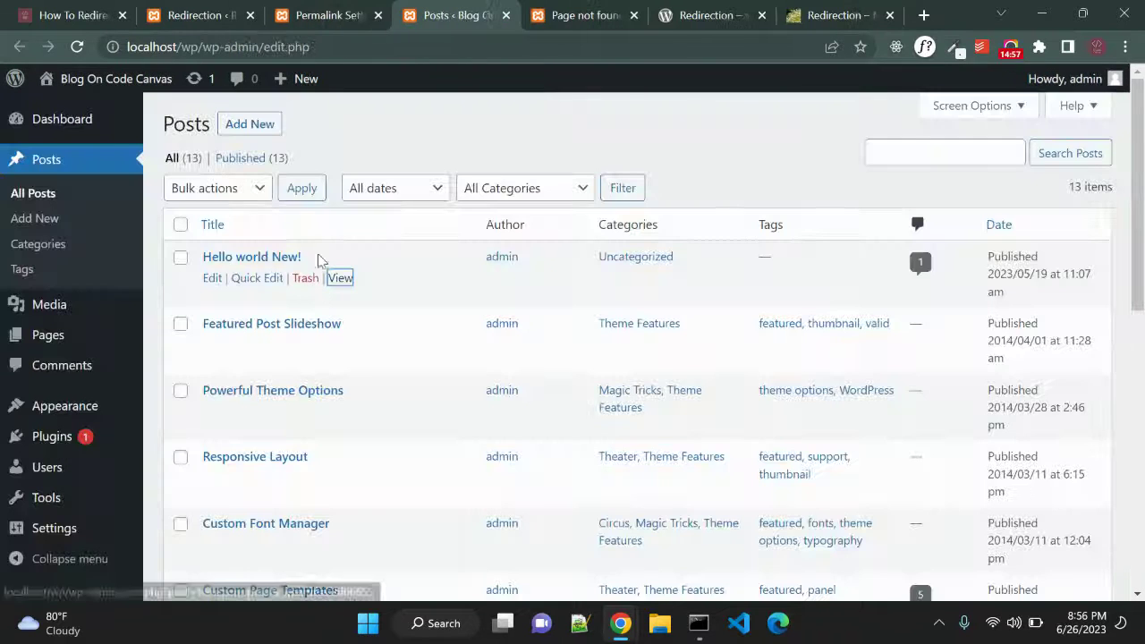
# Reload the permalink settings and check the custom structure against the common permalink options
pyautogui.click(353, 15)
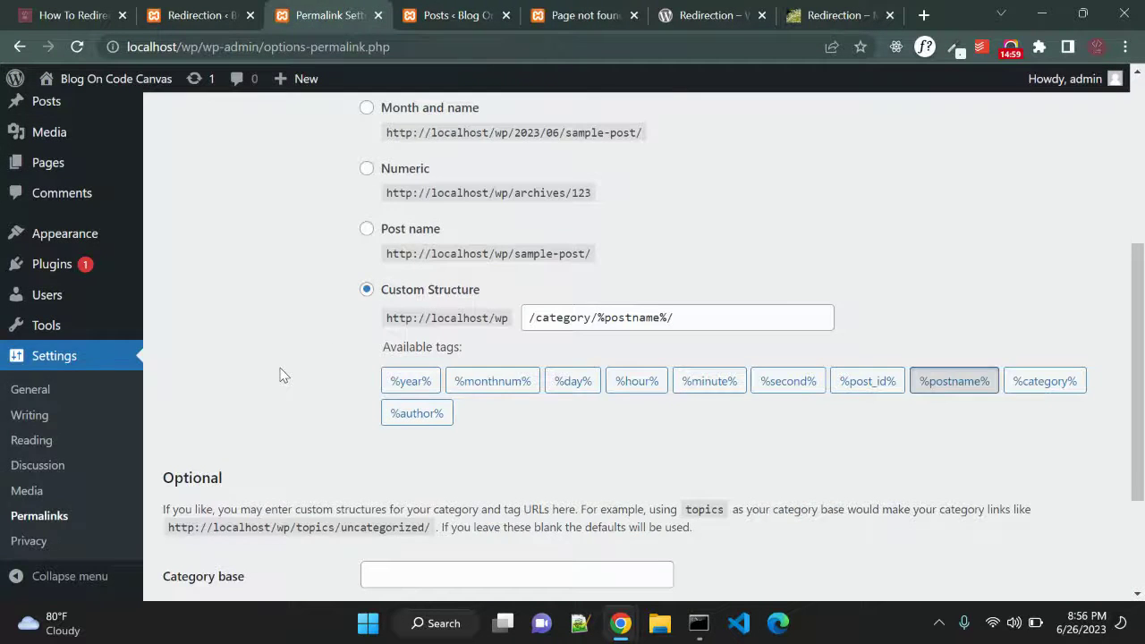
pyautogui.hotkey('ctrl', 'Tab')
pyautogui.press('F5')
pyautogui.click(318, 13)
pyautogui.scroll(-2, 302, 342)
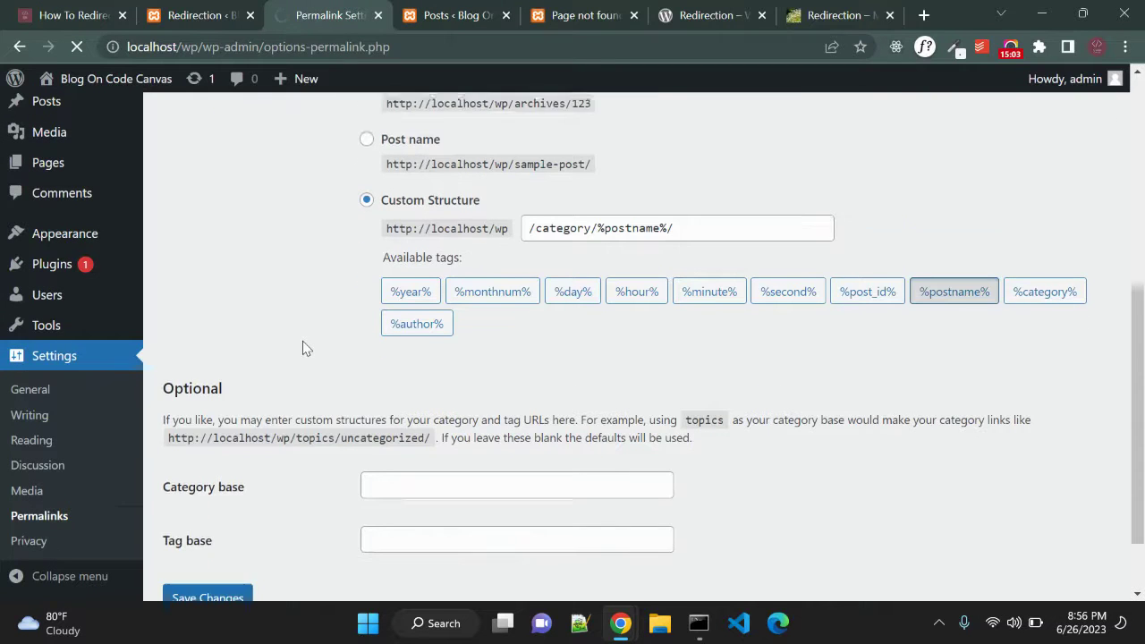
pyautogui.scroll(3, 303, 342)
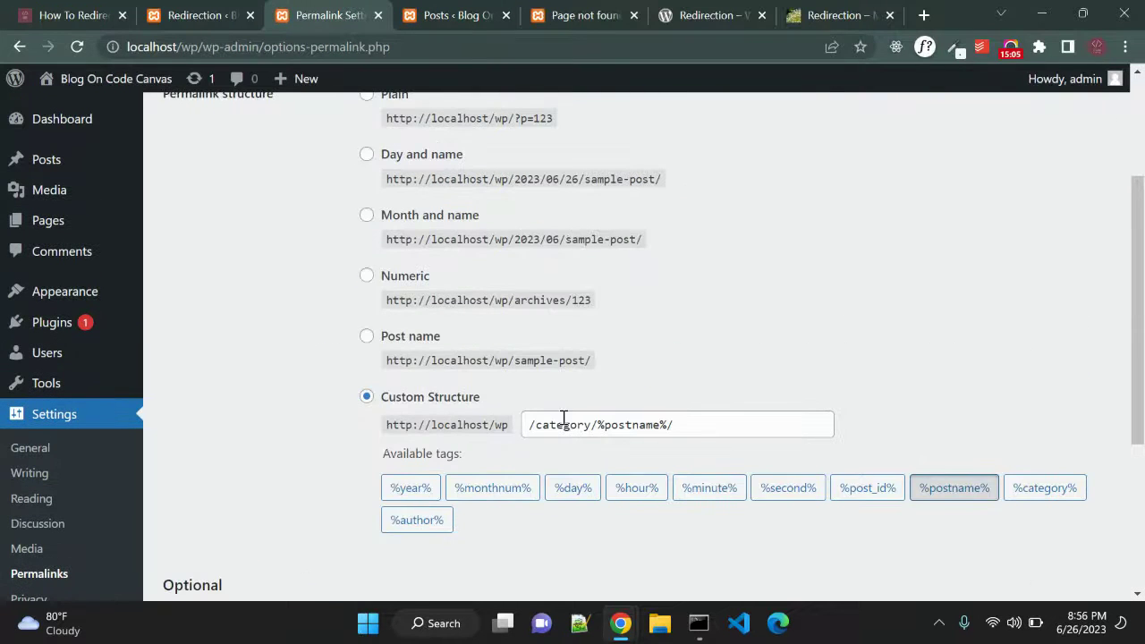
# Open the /blog/(.*)$ redirect for editing and inspect its source and target URLs
pyautogui.click(462, 16)
pyautogui.click(198, 14)
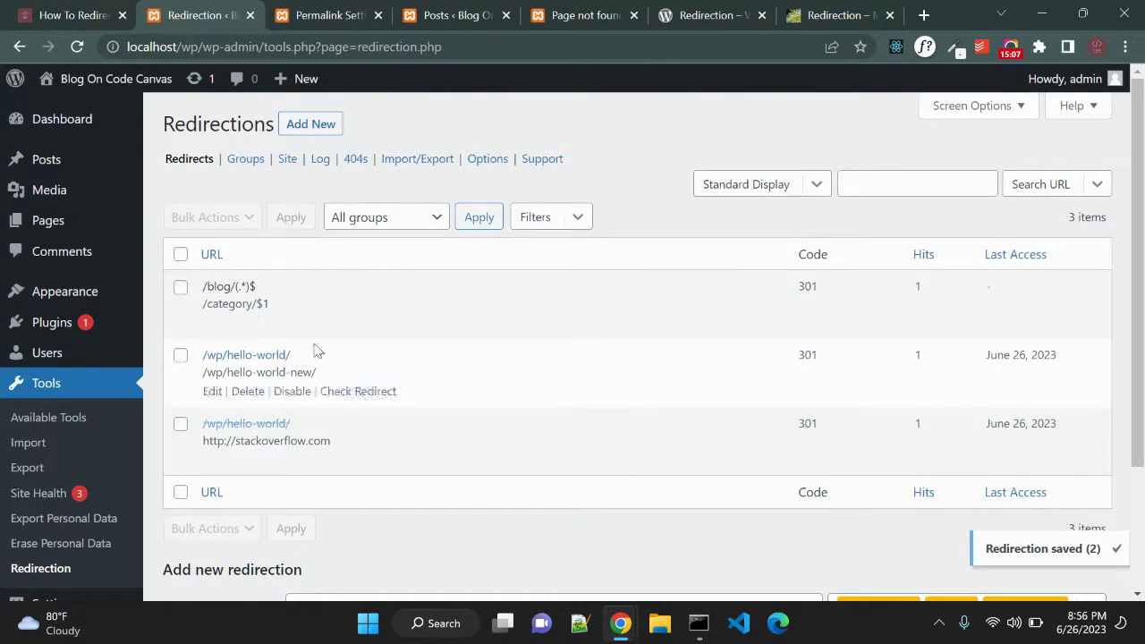
pyautogui.click(212, 322)
pyautogui.click(354, 294)
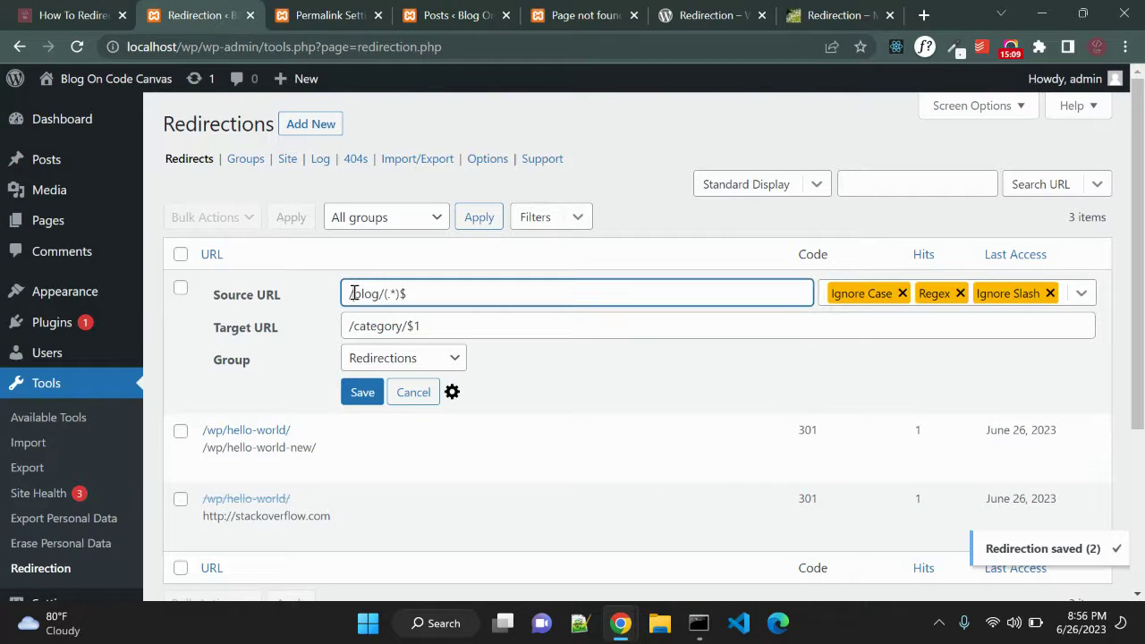
# Close the page-not-found tab, return to the Posts list and view the "Hello world New!" post again
pyautogui.click(445, 16)
pyautogui.click(626, 9)
pyautogui.click(632, 14)
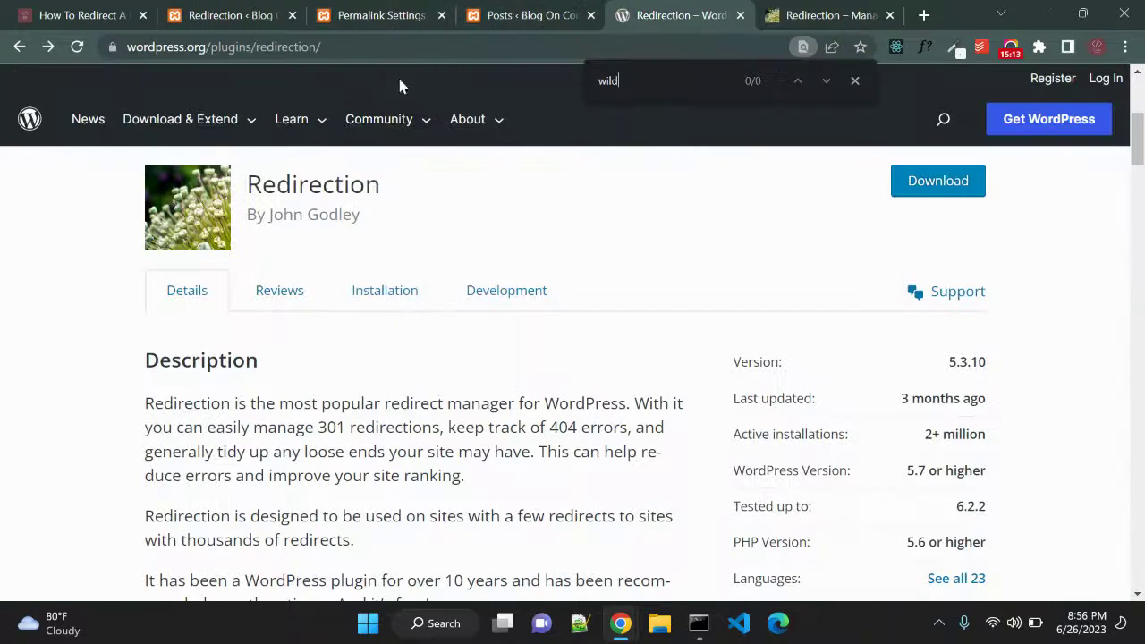
pyautogui.click(481, 12)
pyautogui.moveTo(336, 265)
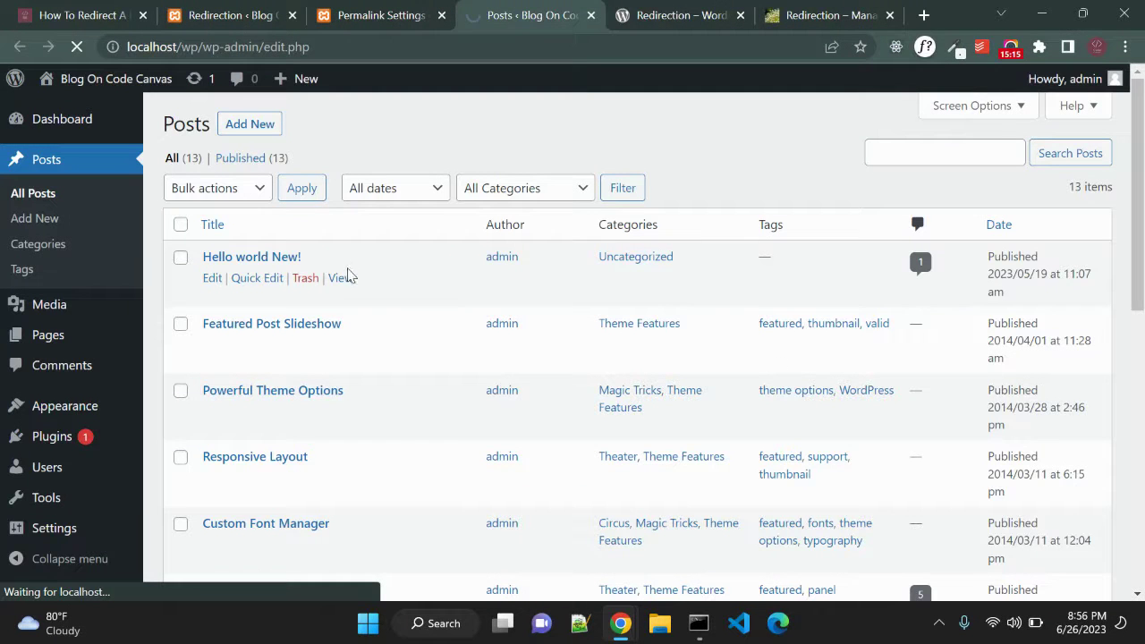
pyautogui.click(341, 278)
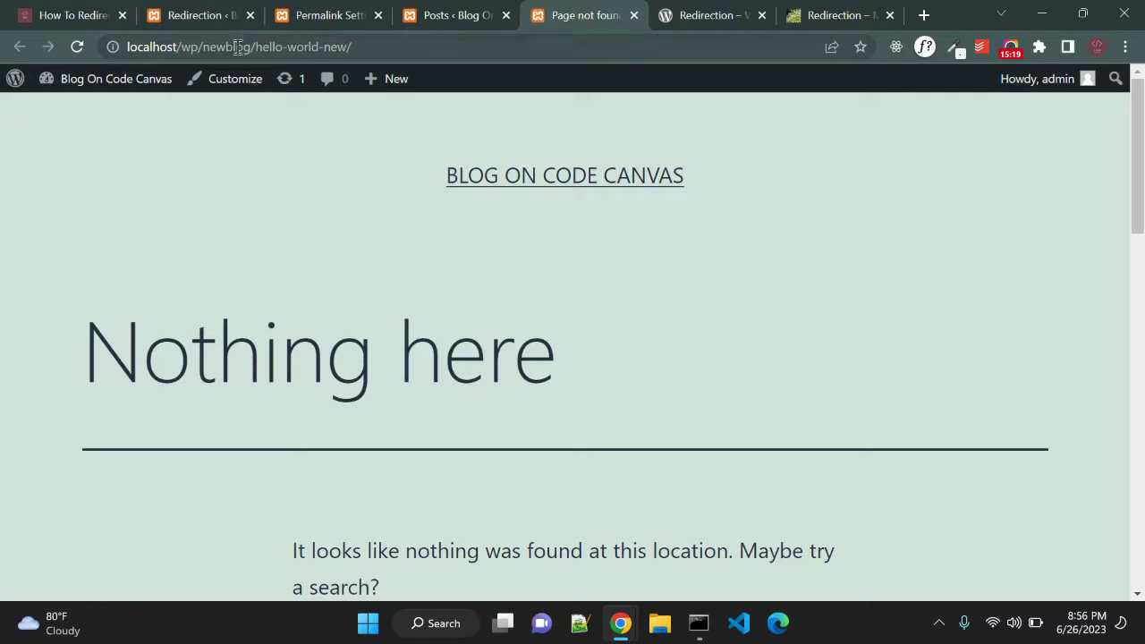
# Set the custom permalink structure to /newblog/%postname%/ and save the permalink settings
pyautogui.click(333, 11)
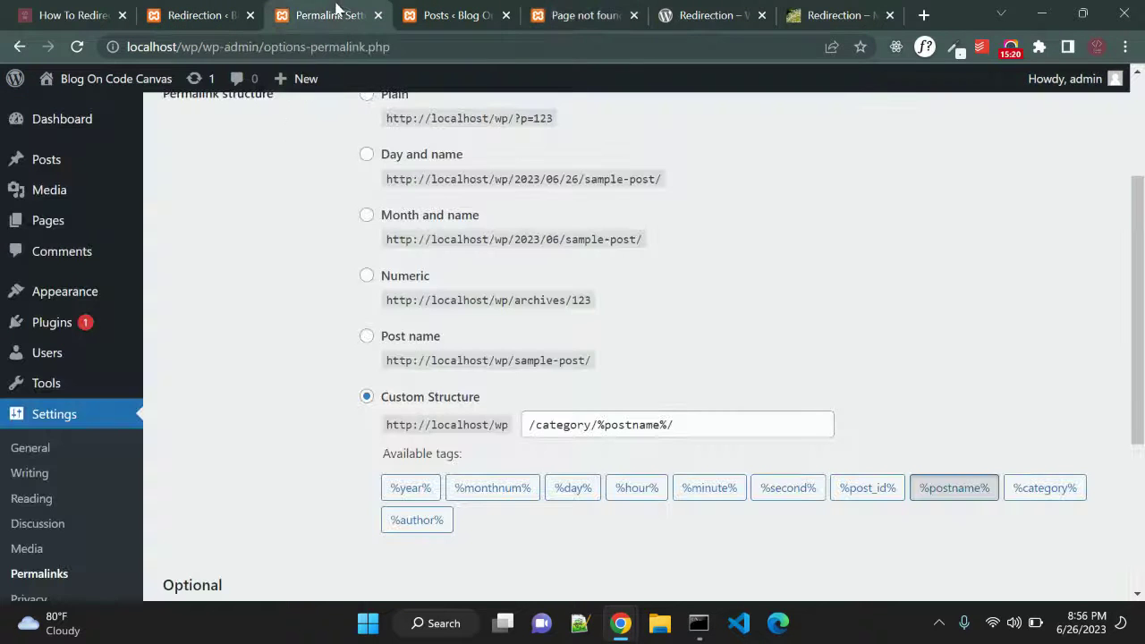
pyautogui.doubleClick(553, 425)
pyautogui.write('newblog')
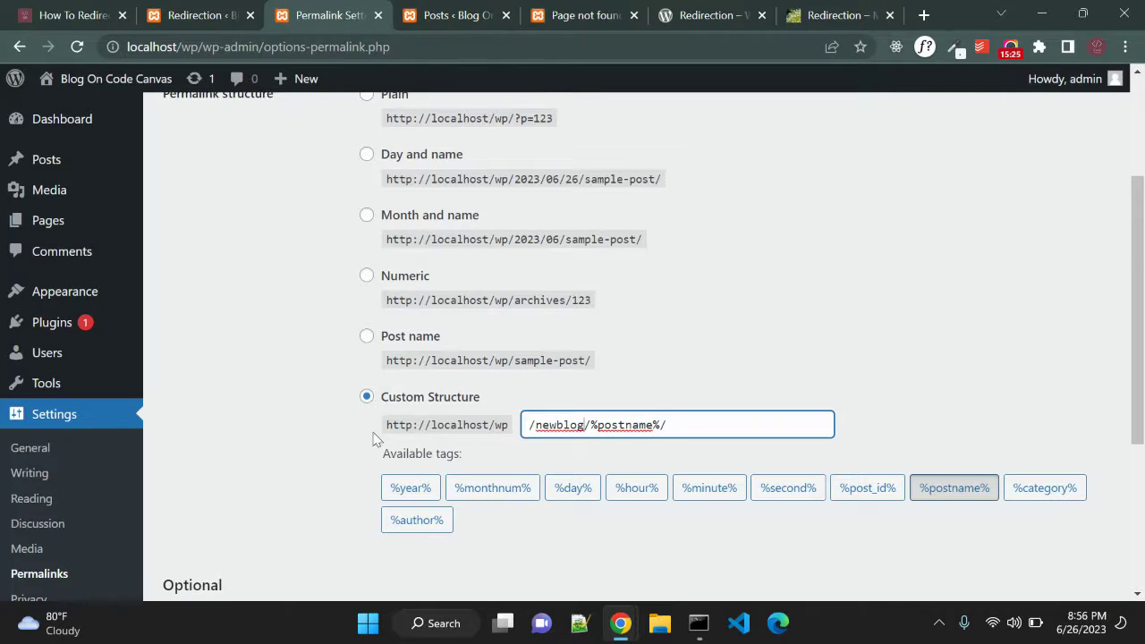
pyautogui.scroll(-2, 357, 443)
pyautogui.scroll(-1, 229, 517)
pyautogui.click(225, 517)
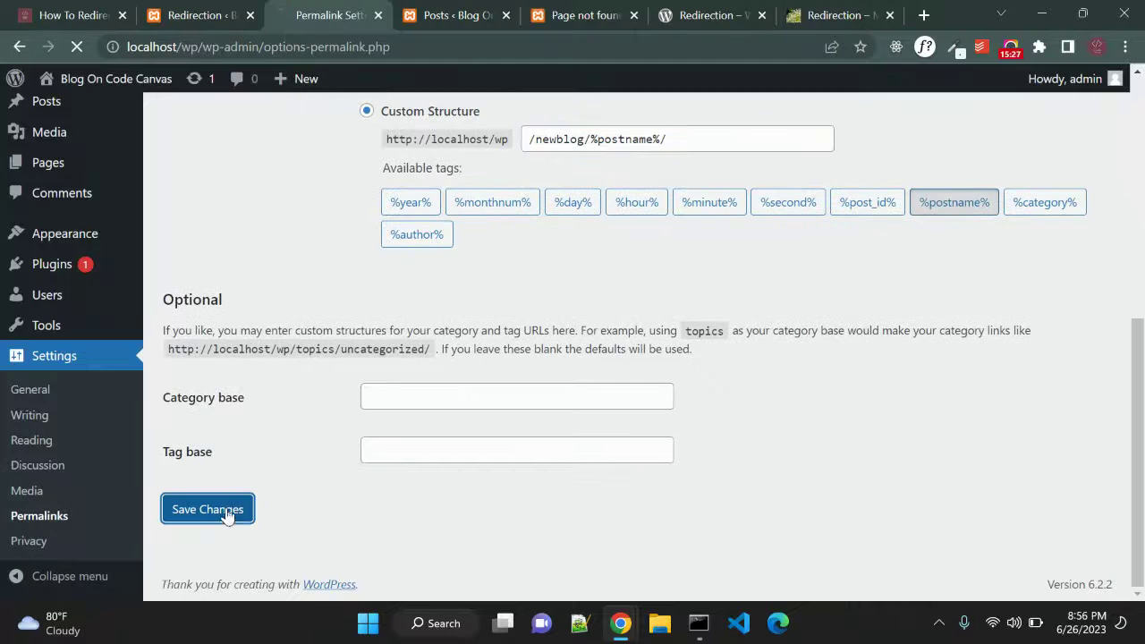
# Reload the opened post page and check its title, its content and the hello-world-new part of its address
pyautogui.click(556, 12)
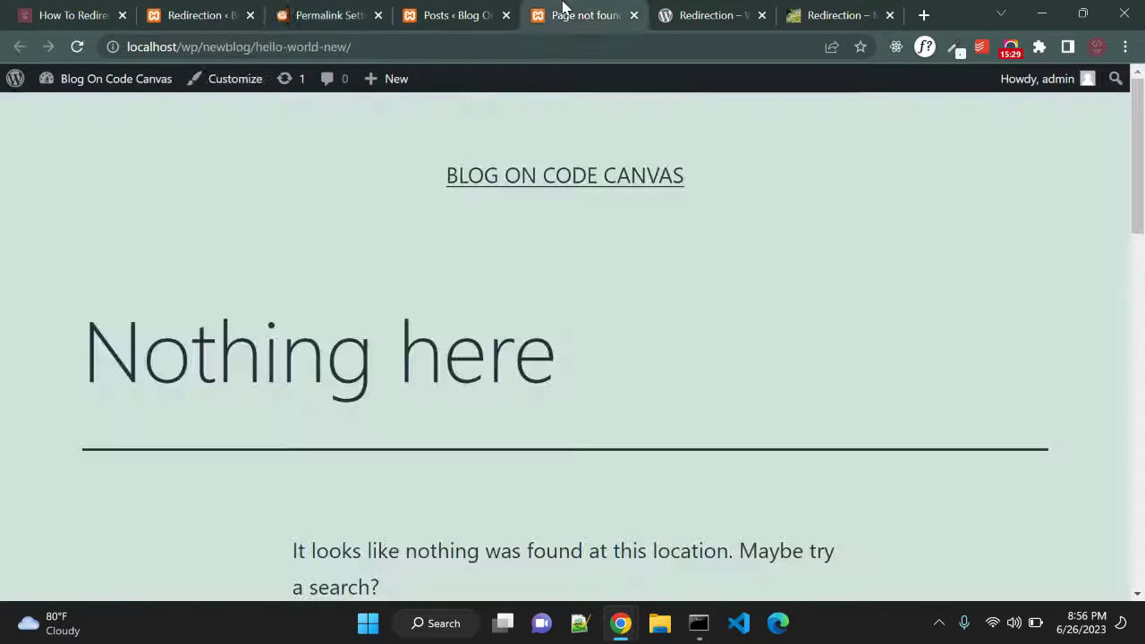
pyautogui.press('F5')
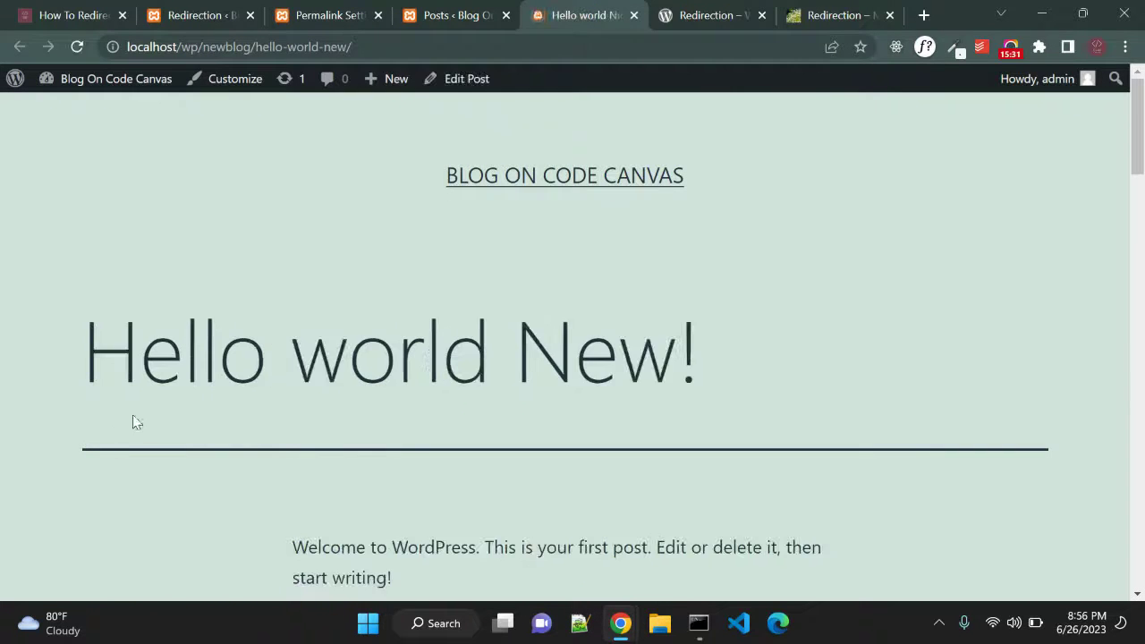
pyautogui.moveTo(95, 345); pyautogui.dragTo(677, 366)
pyautogui.scroll(-12, 501, 394)
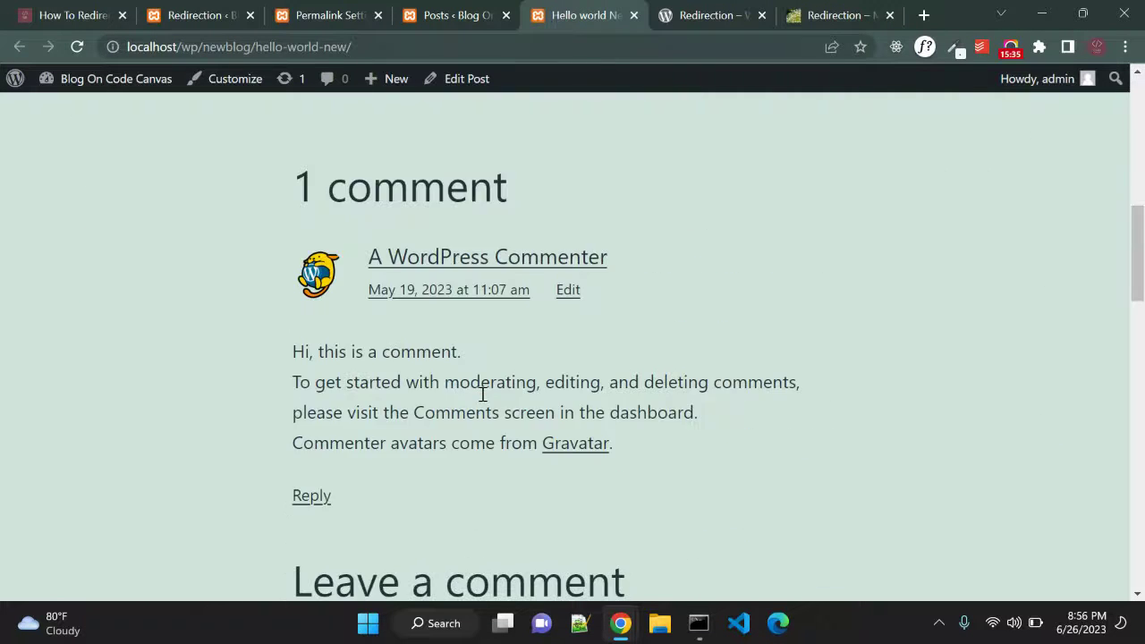
pyautogui.scroll(10, 481, 400)
pyautogui.scroll(2, 482, 400)
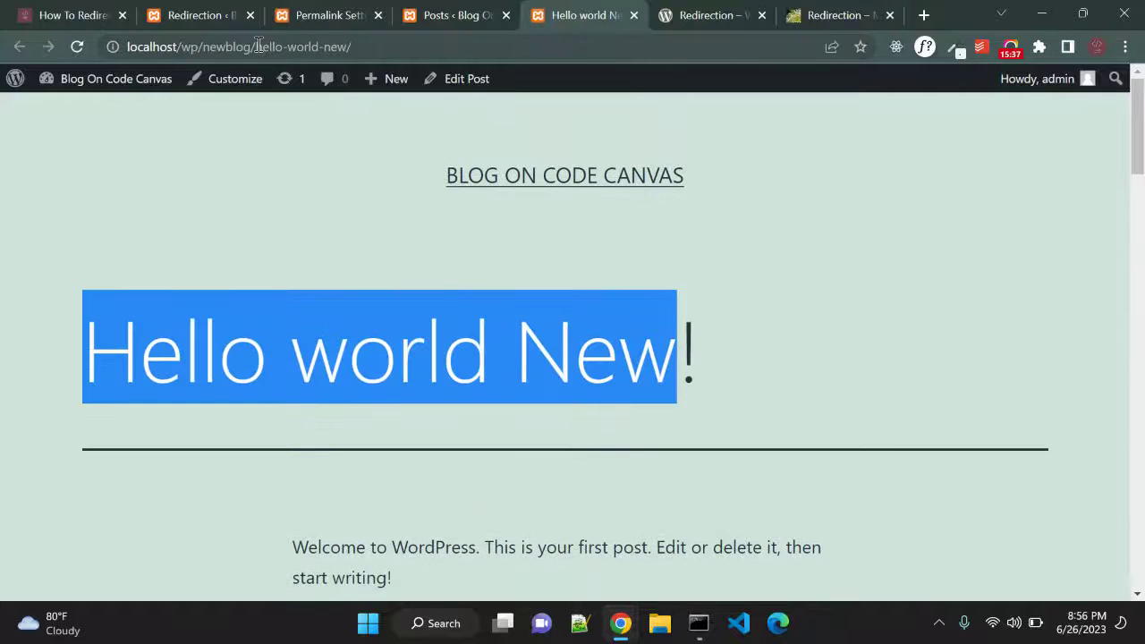
pyautogui.moveTo(256, 46); pyautogui.dragTo(353, 47)
pyautogui.click(350, 219)
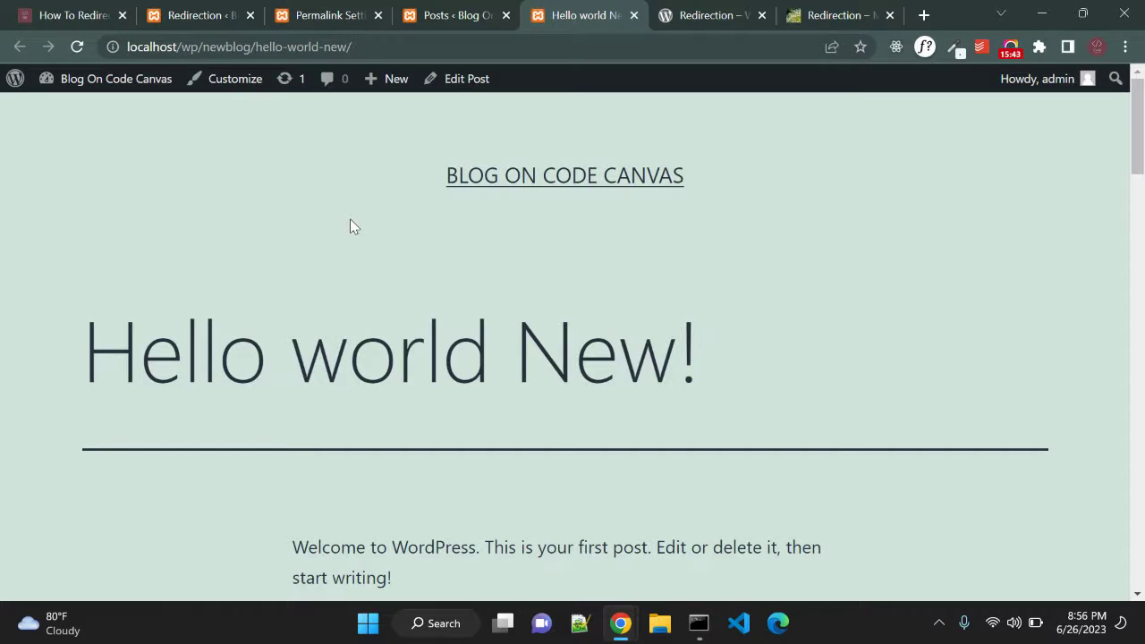
# Return to the redirects list and cancel the open edit of the /blog/(.*)$ redirect
pyautogui.click(325, 5)
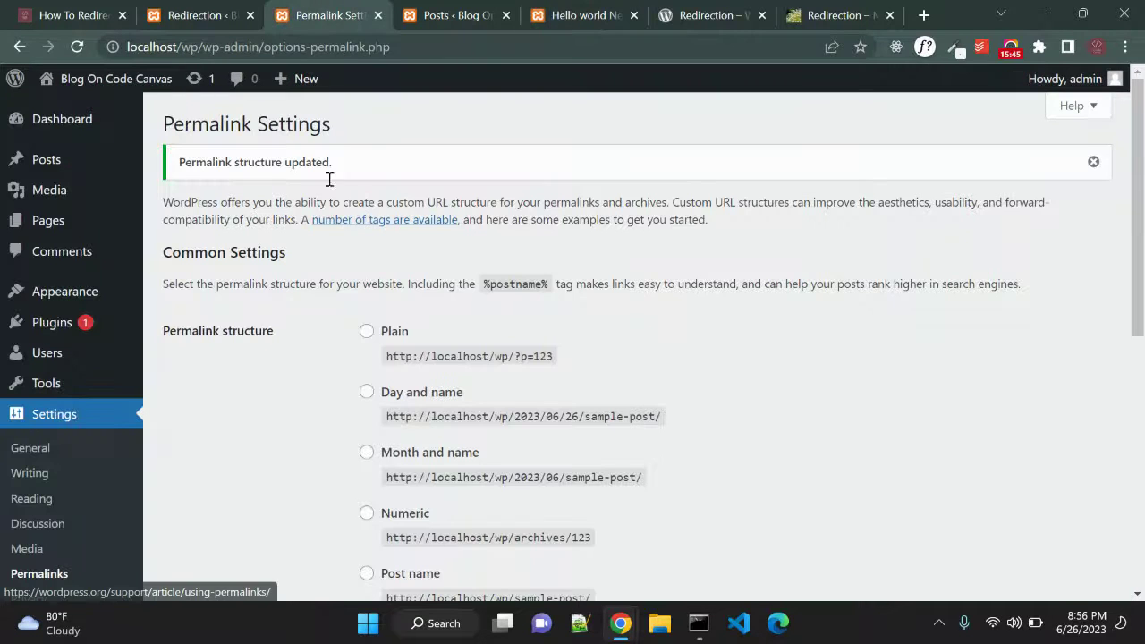
pyautogui.click(213, 14)
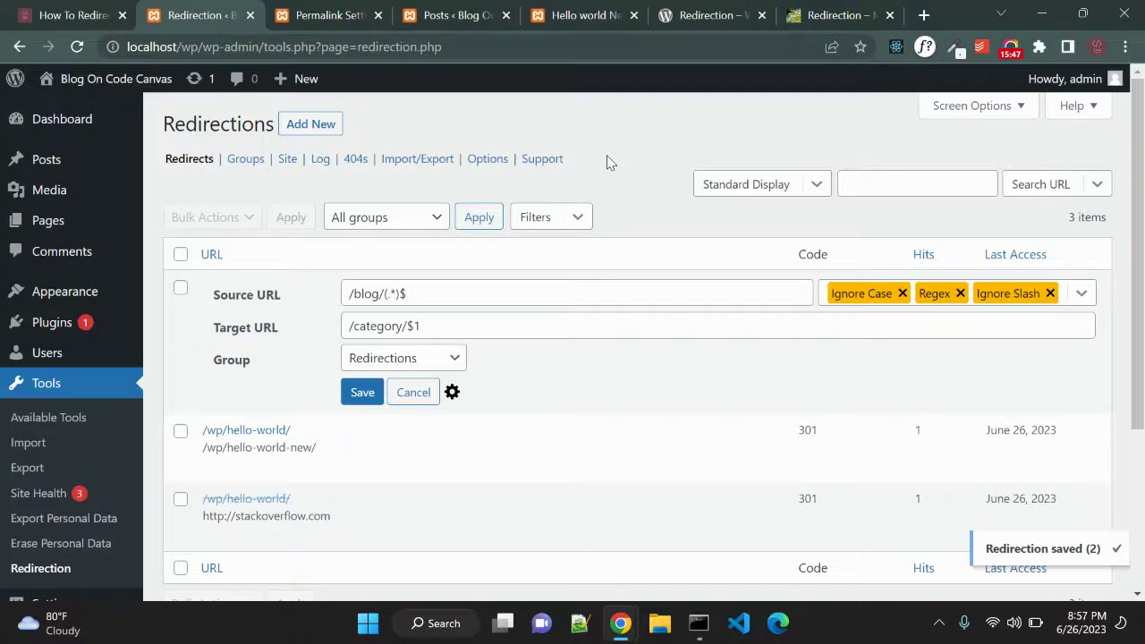
pyautogui.click(410, 398)
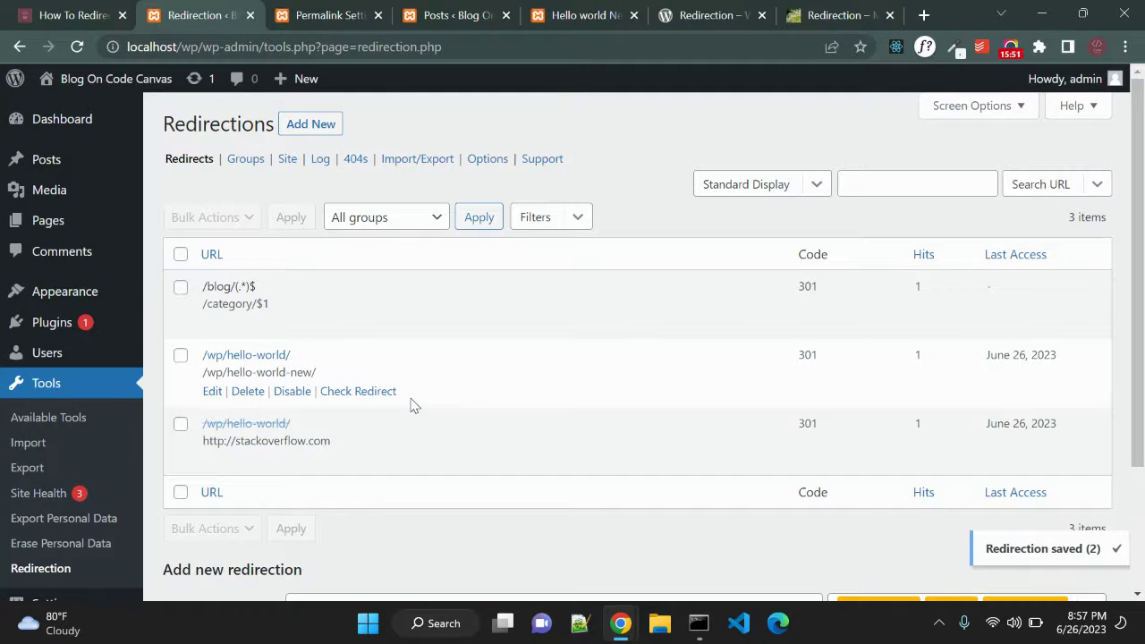
# Review the permalink settings and the redirects list once more, and return to the overview page of the three redirect methods
pyautogui.click(305, 11)
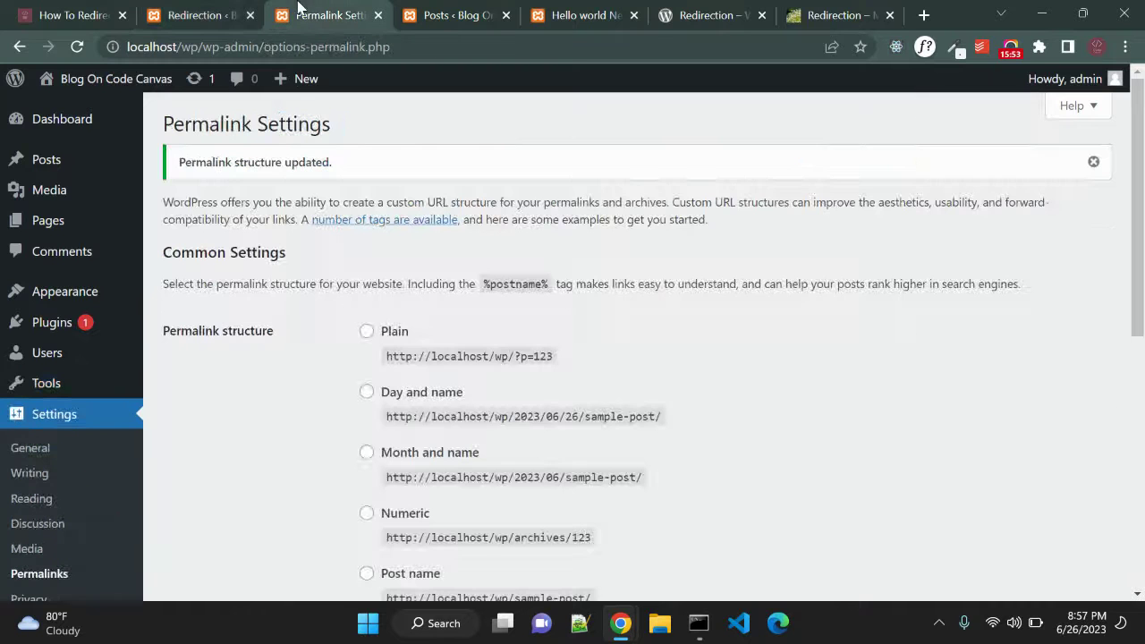
pyautogui.scroll(-2, 327, 428)
pyautogui.press('Return')
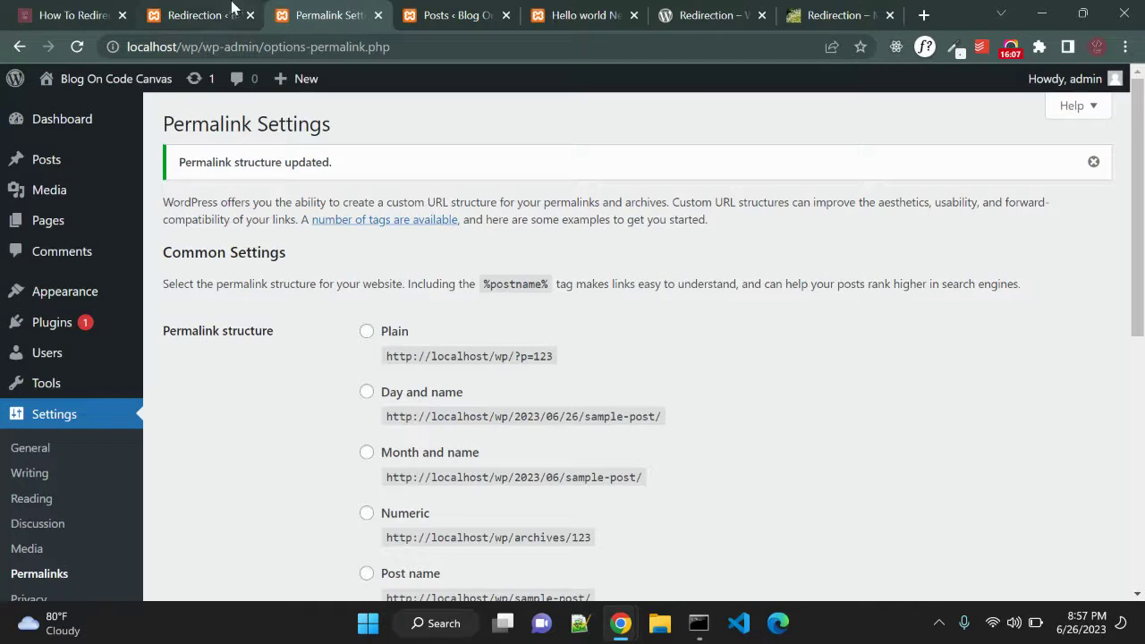
pyautogui.click(230, 10)
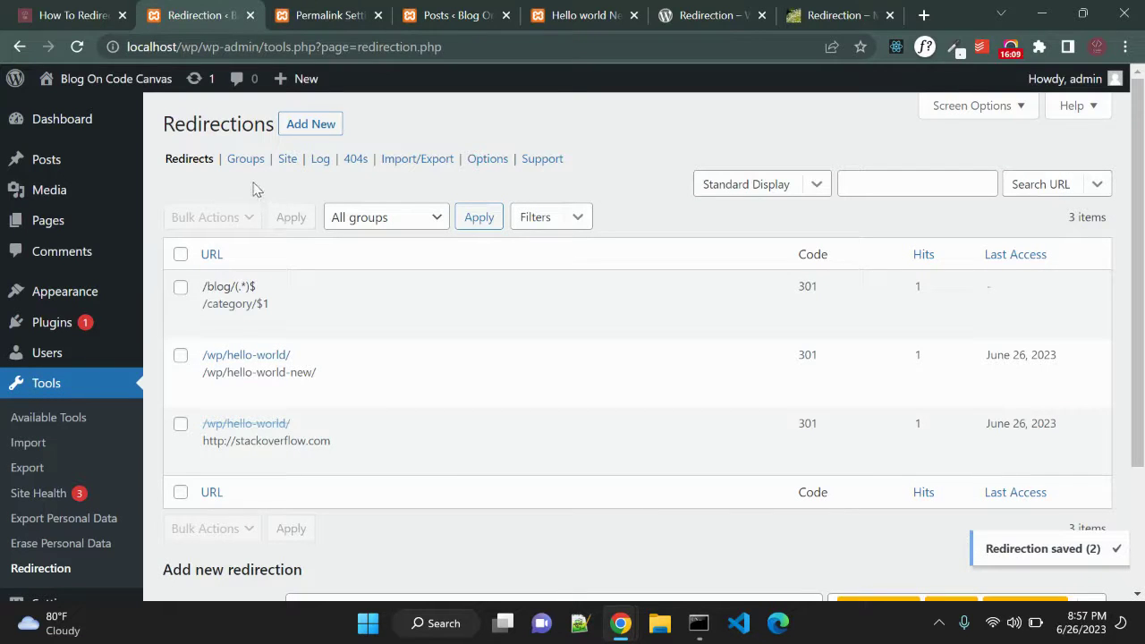
pyautogui.click(79, 16)
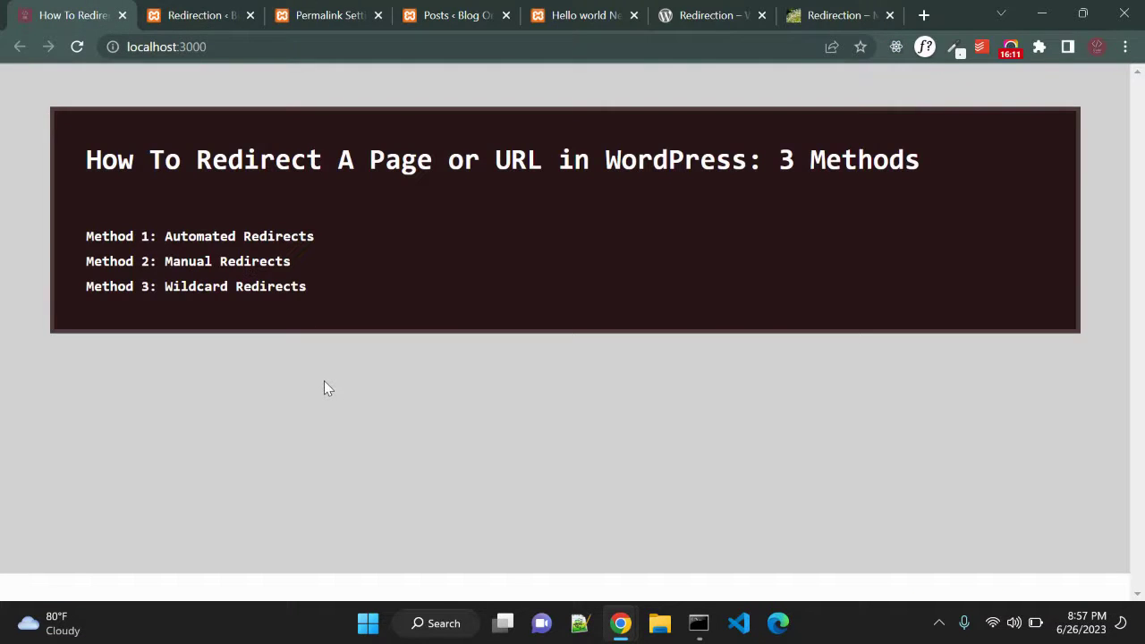